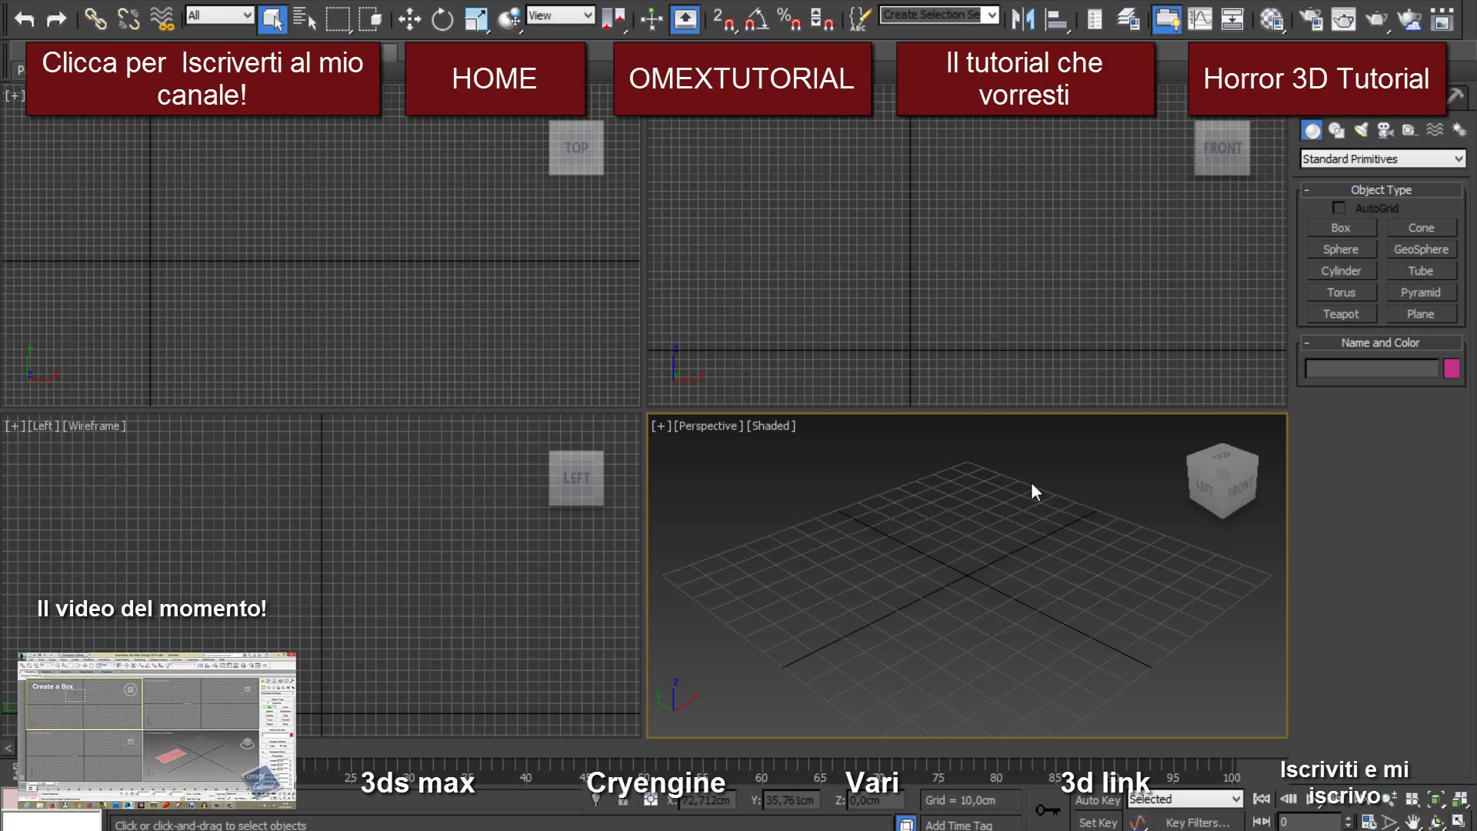
Step: Pan the Perspective, Top, Front and Left viewports to adjust their framing
{"action": "mouse_move", "coordinate": [946, 539]}
{"action": "middle_mouse_down"}
{"action": "mouse_move", "coordinate": [933, 528]}
{"action": "mouse_move", "coordinate": [956, 510]}
{"action": "middle_mouse_up"}
{"action": "mouse_move", "coordinate": [292, 221]}
{"action": "middle_mouse_down"}
{"action": "mouse_move", "coordinate": [277, 251]}
{"action": "mouse_move", "coordinate": [428, 277]}
{"action": "middle_mouse_up"}
{"action": "mouse_move", "coordinate": [825, 250]}
{"action": "middle_mouse_down"}
{"action": "mouse_move", "coordinate": [846, 250]}
{"action": "mouse_move", "coordinate": [854, 171]}
{"action": "middle_mouse_up"}
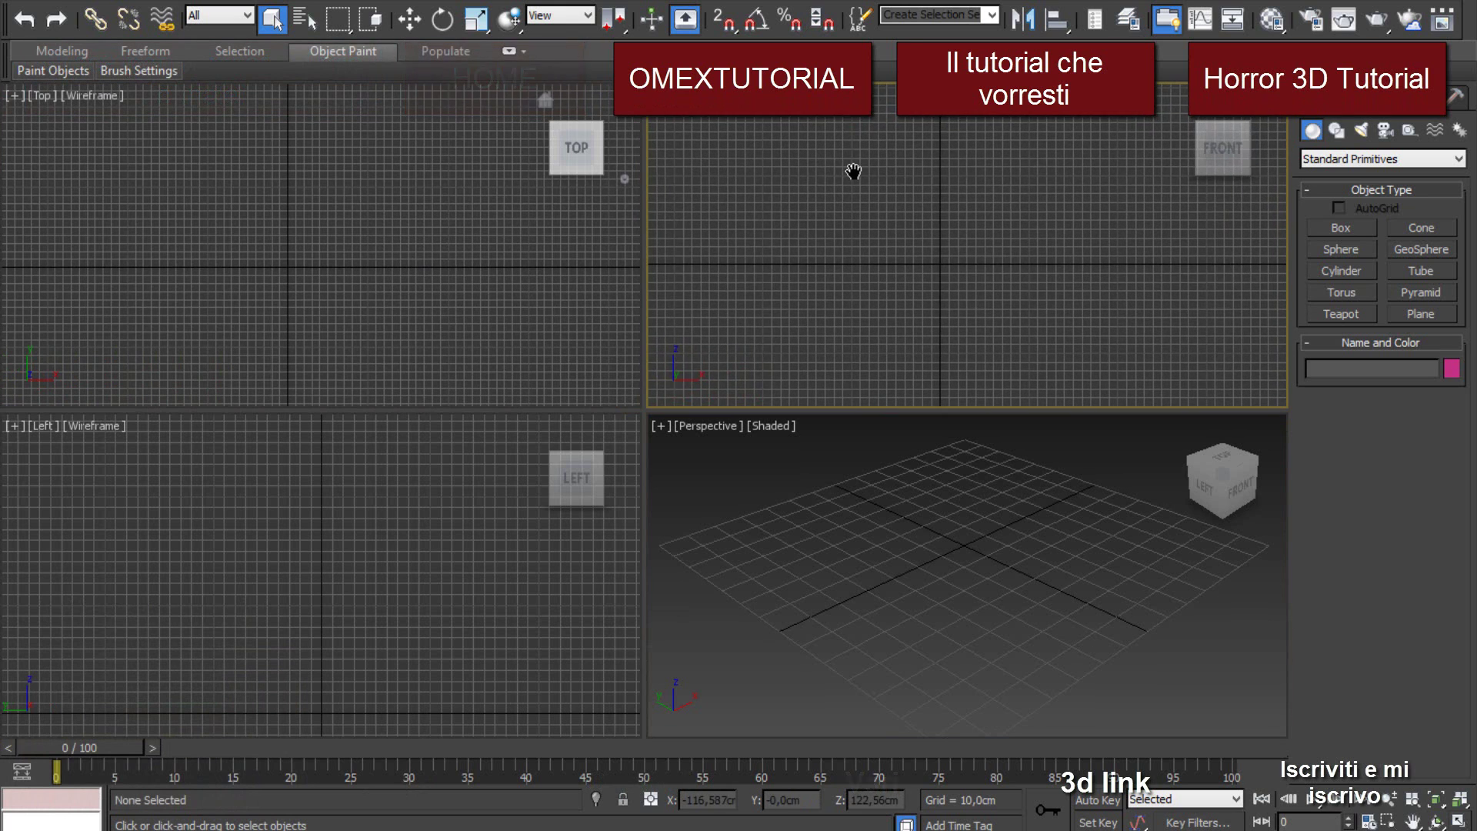
{"action": "mouse_move", "coordinate": [310, 544]}
{"action": "middle_mouse_down"}
{"action": "mouse_move", "coordinate": [325, 477]}
{"action": "mouse_move", "coordinate": [307, 500]}
{"action": "middle_mouse_up"}
{"action": "middle_click_drag", "start_coordinate": [907, 603], "coordinate": [964, 576]}
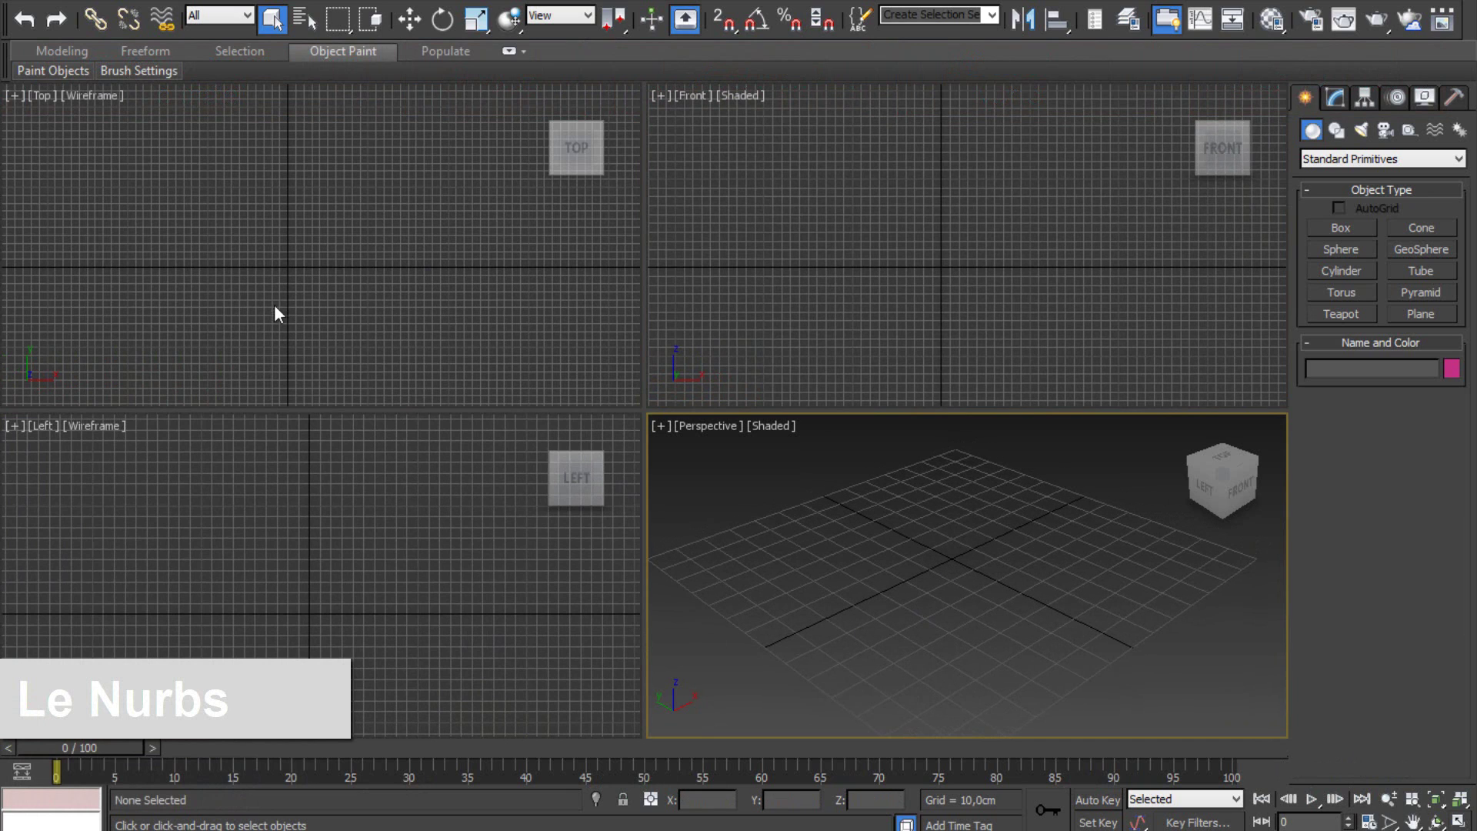
{"action": "mouse_move", "coordinate": [273, 303]}
{"action": "middle_mouse_down"}
{"action": "mouse_move", "coordinate": [303, 296]}
{"action": "mouse_move", "coordinate": [300, 284]}
{"action": "middle_mouse_up"}
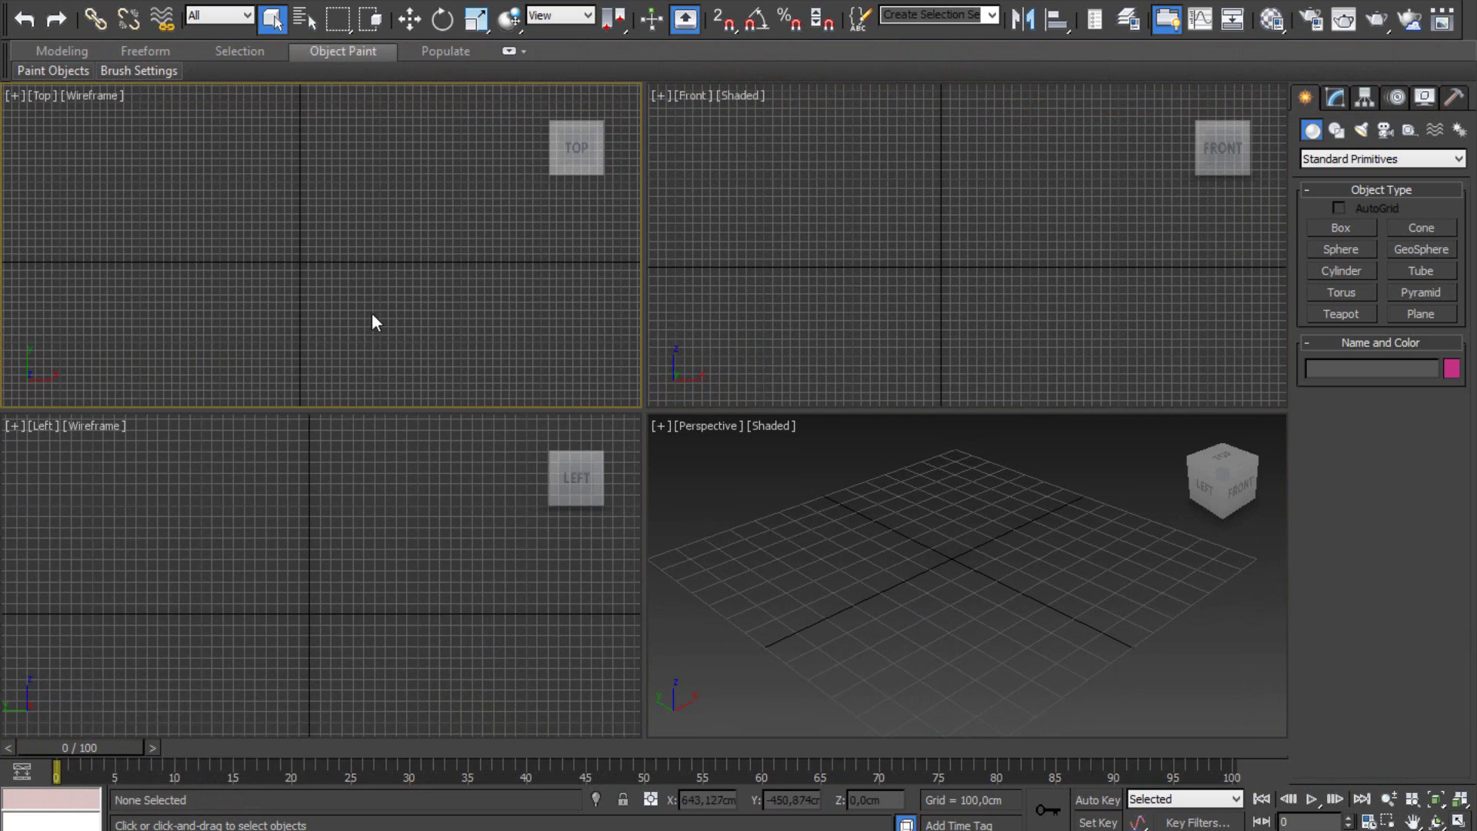
{"action": "middle_click_drag", "start_coordinate": [409, 329], "coordinate": [401, 326]}
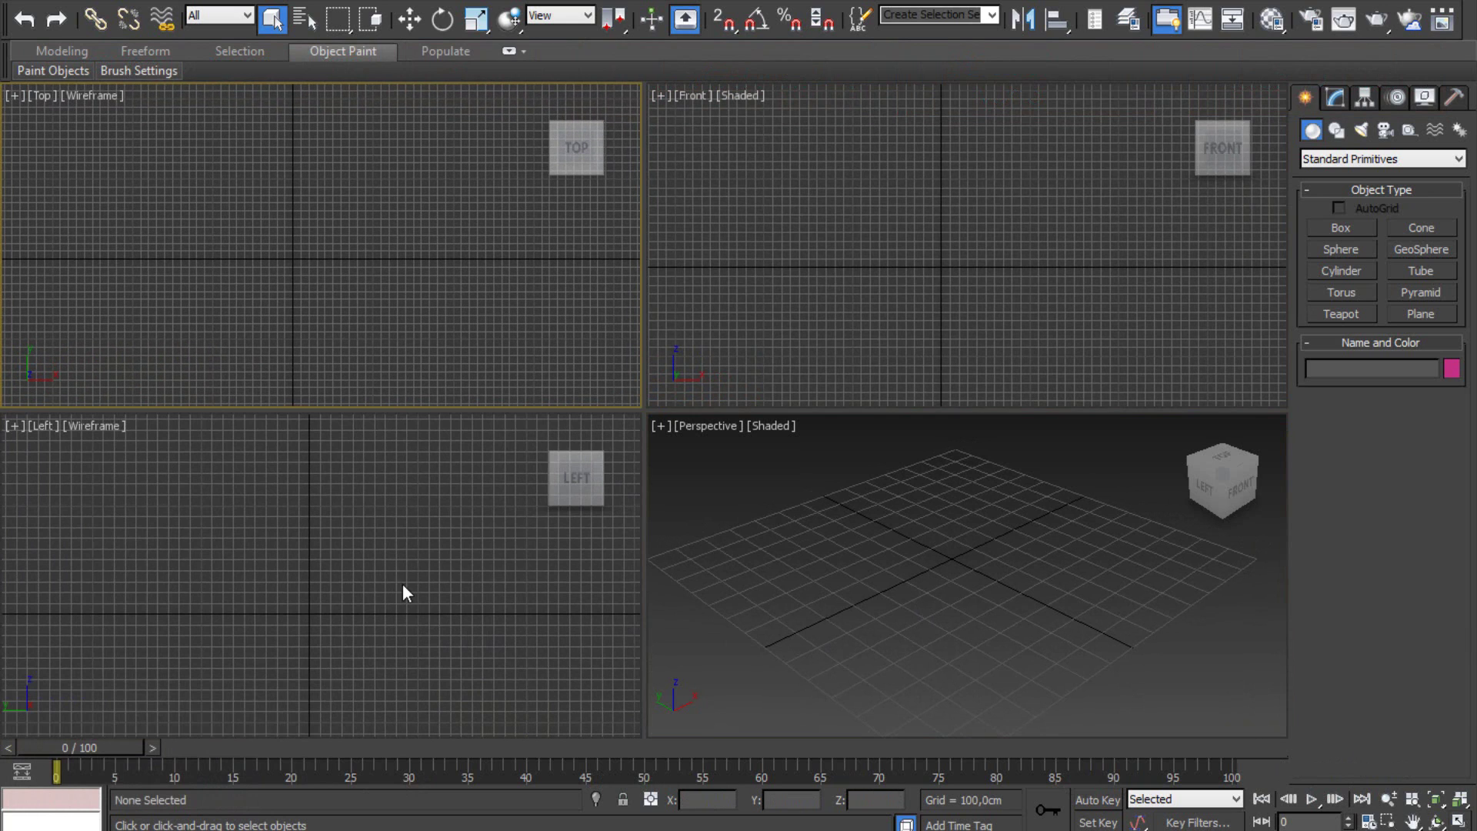
{"action": "middle_click_drag", "start_coordinate": [403, 583], "coordinate": [386, 570]}
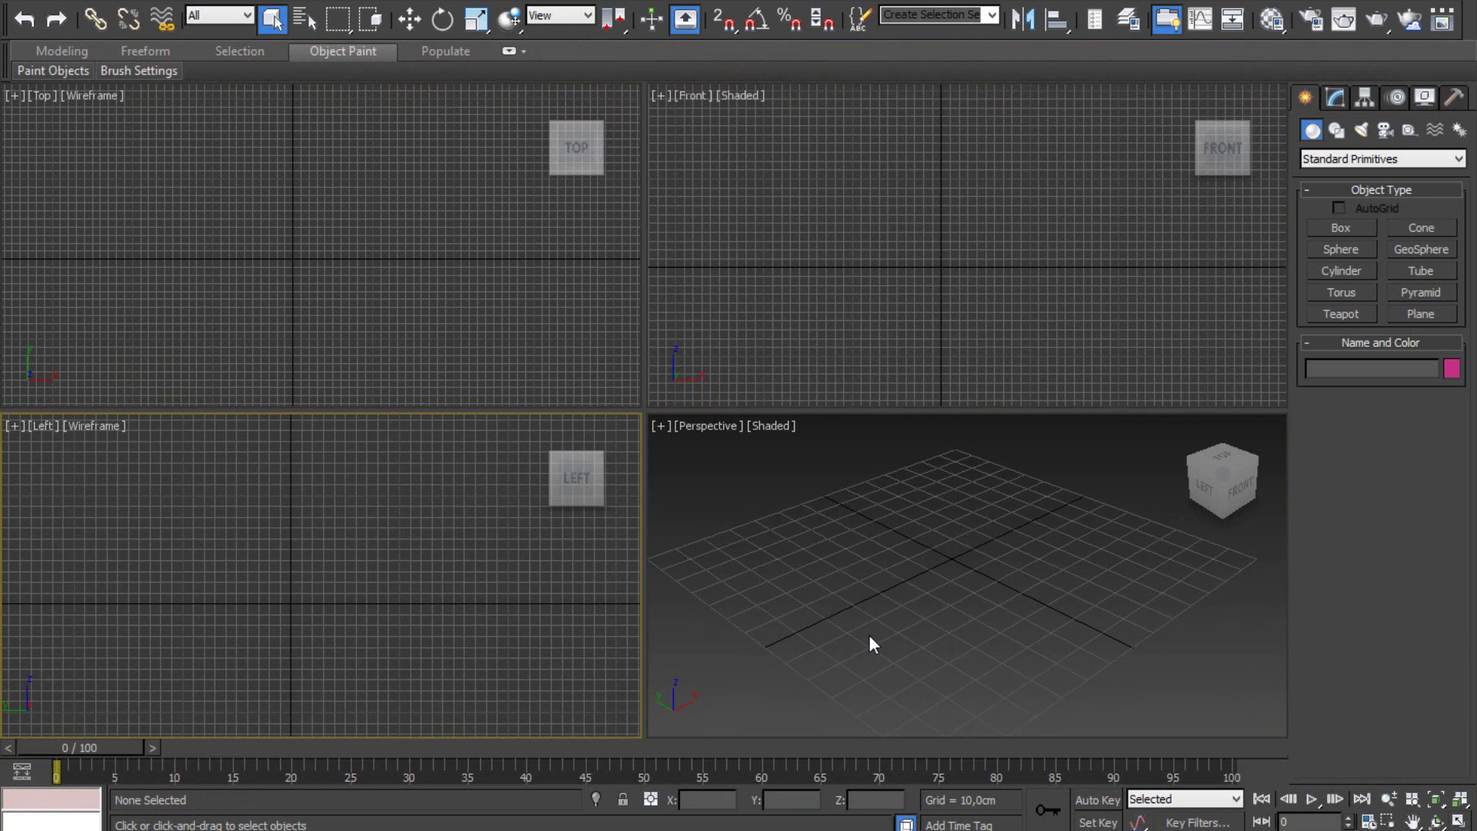
Step: Make each viewport active in turn, then switch to the Wikipedia NURBS article
{"action": "left_click", "coordinate": [890, 596]}
{"action": "left_click", "coordinate": [837, 240]}
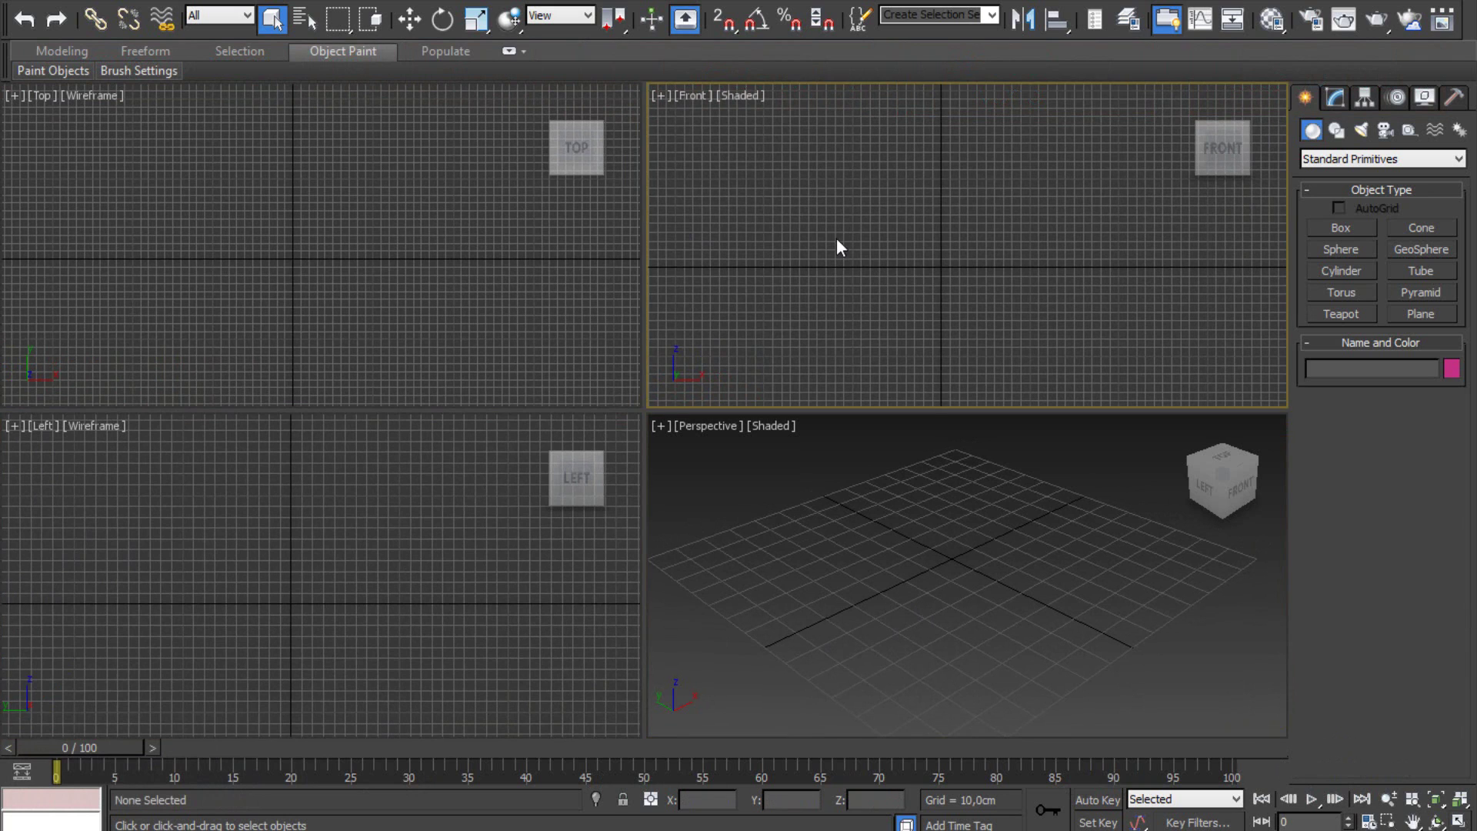
{"action": "left_click", "coordinate": [461, 217]}
{"action": "left_click", "coordinate": [289, 613]}
{"action": "left_click", "coordinate": [895, 570]}
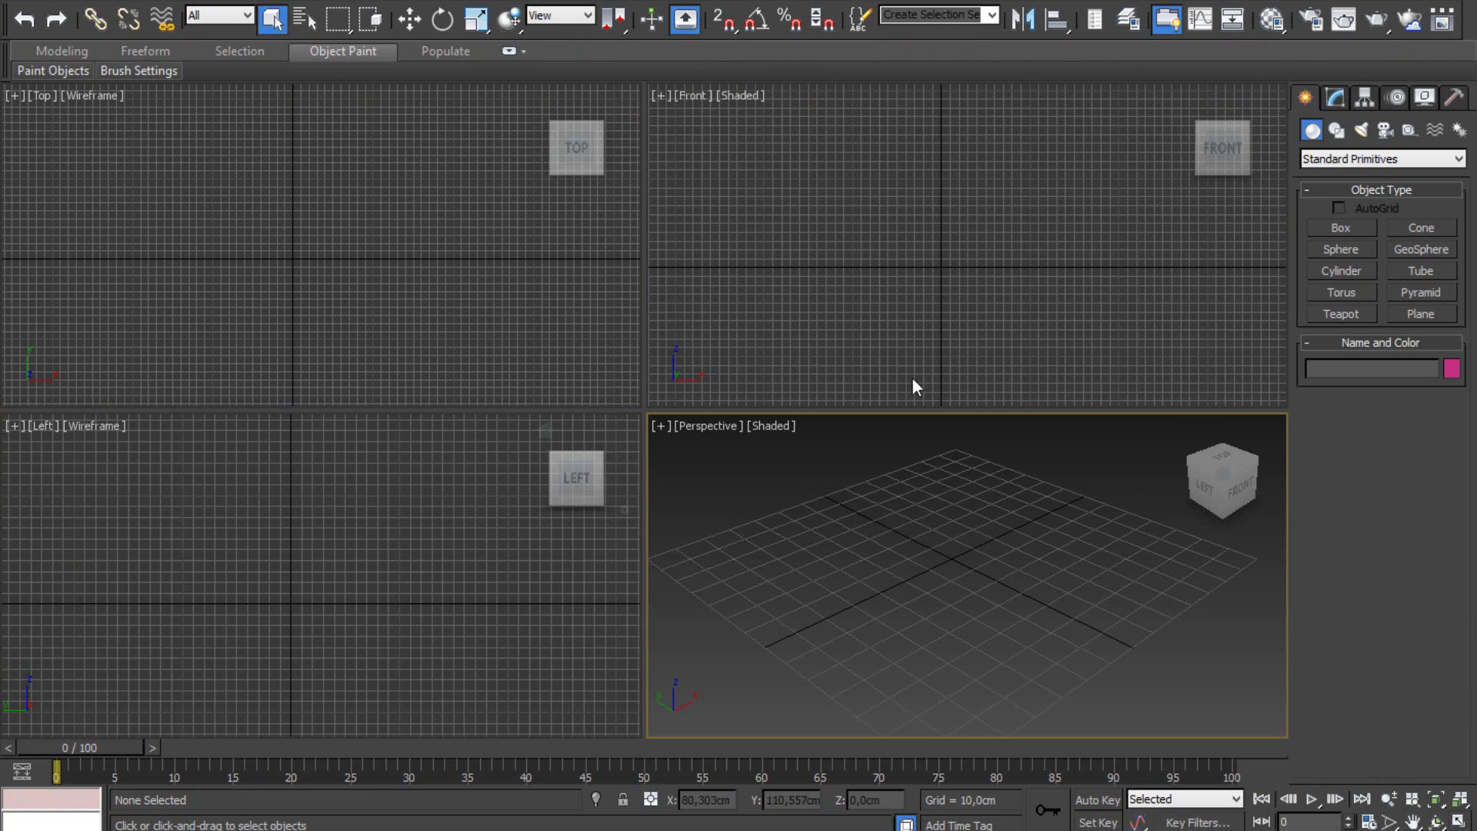
{"action": "left_click", "coordinate": [906, 257]}
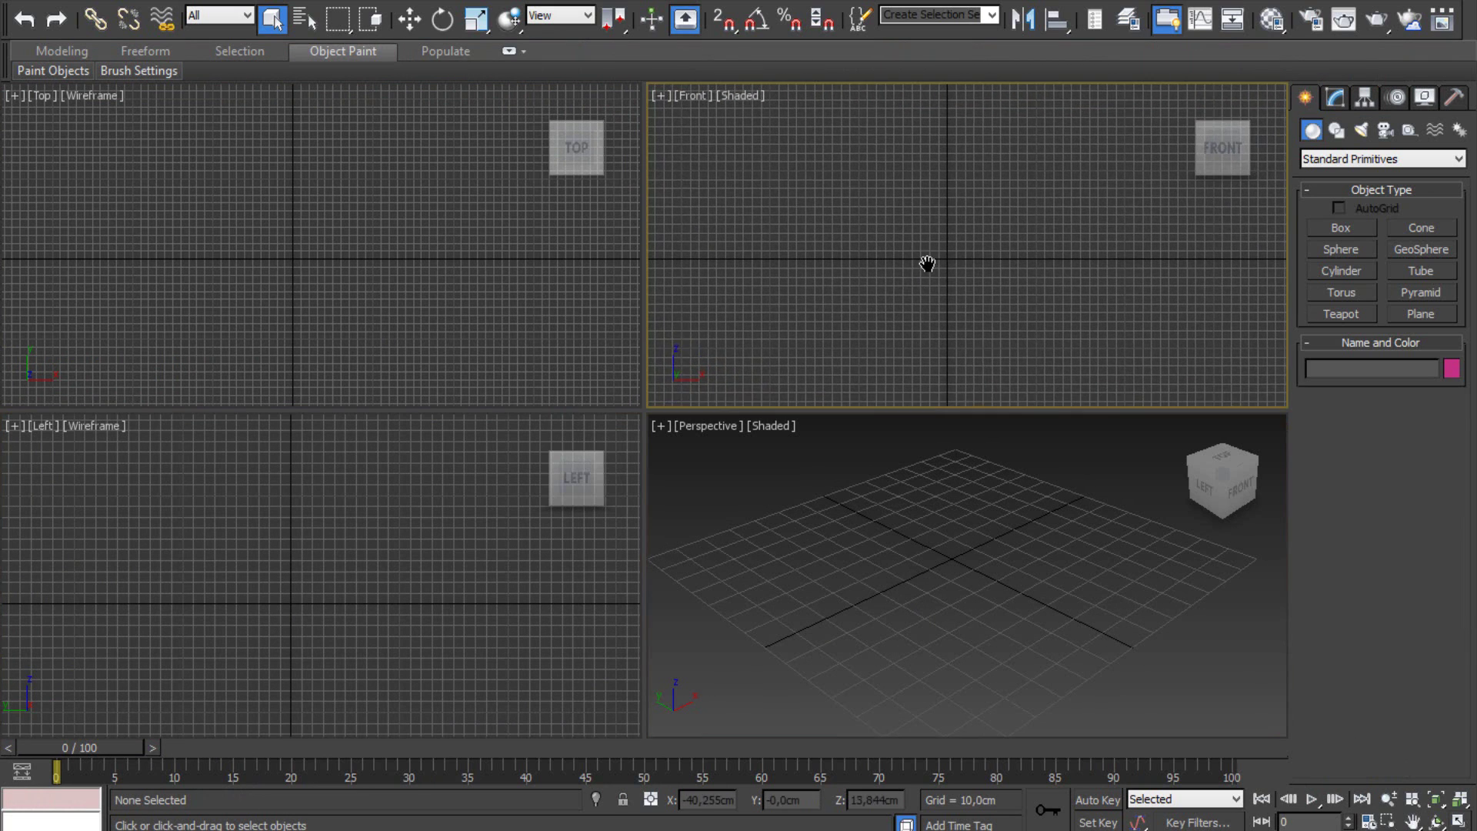
{"action": "left_click", "coordinate": [951, 551]}
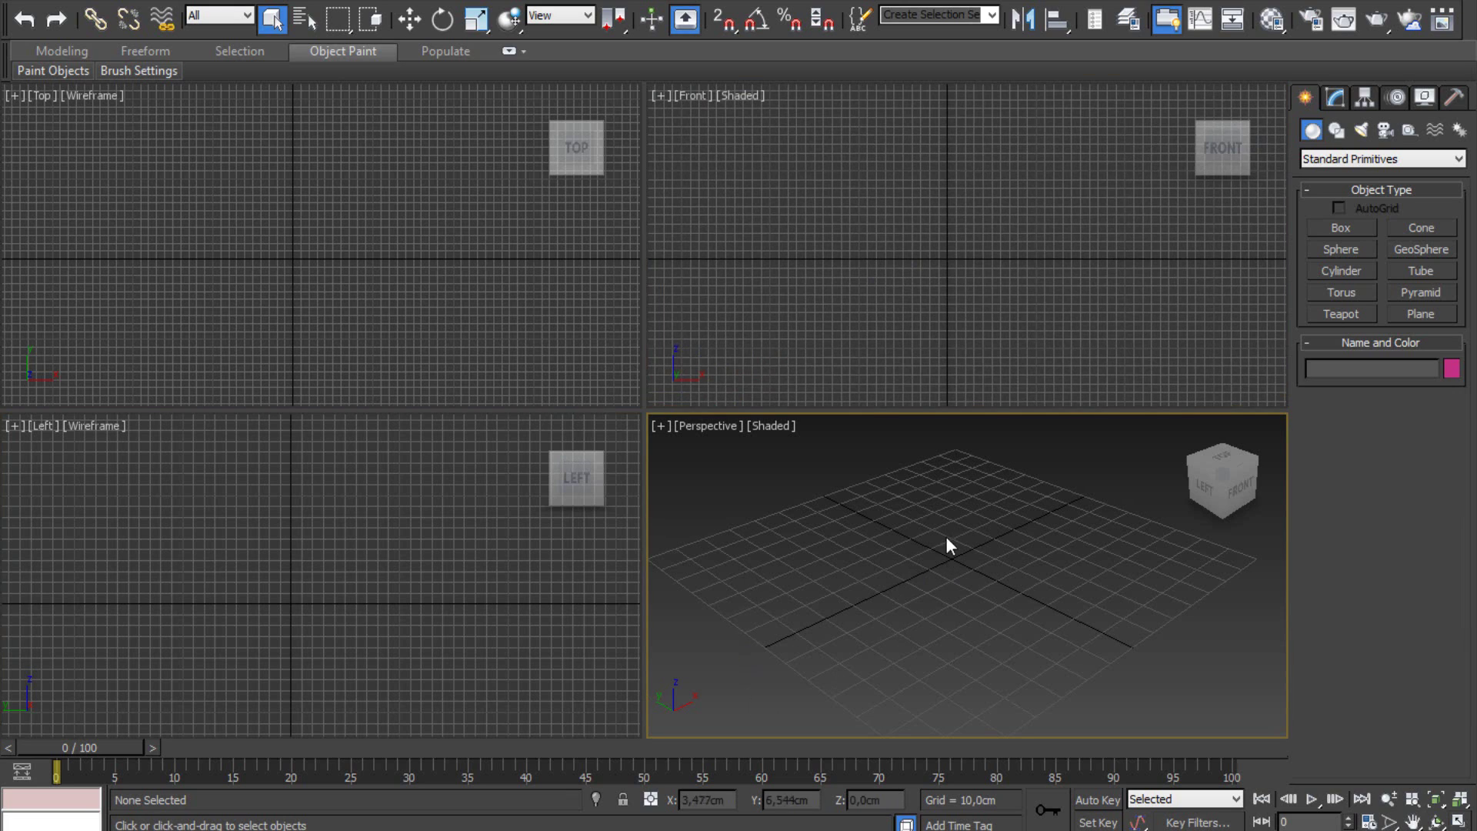
{"action": "left_click", "coordinate": [373, 209]}
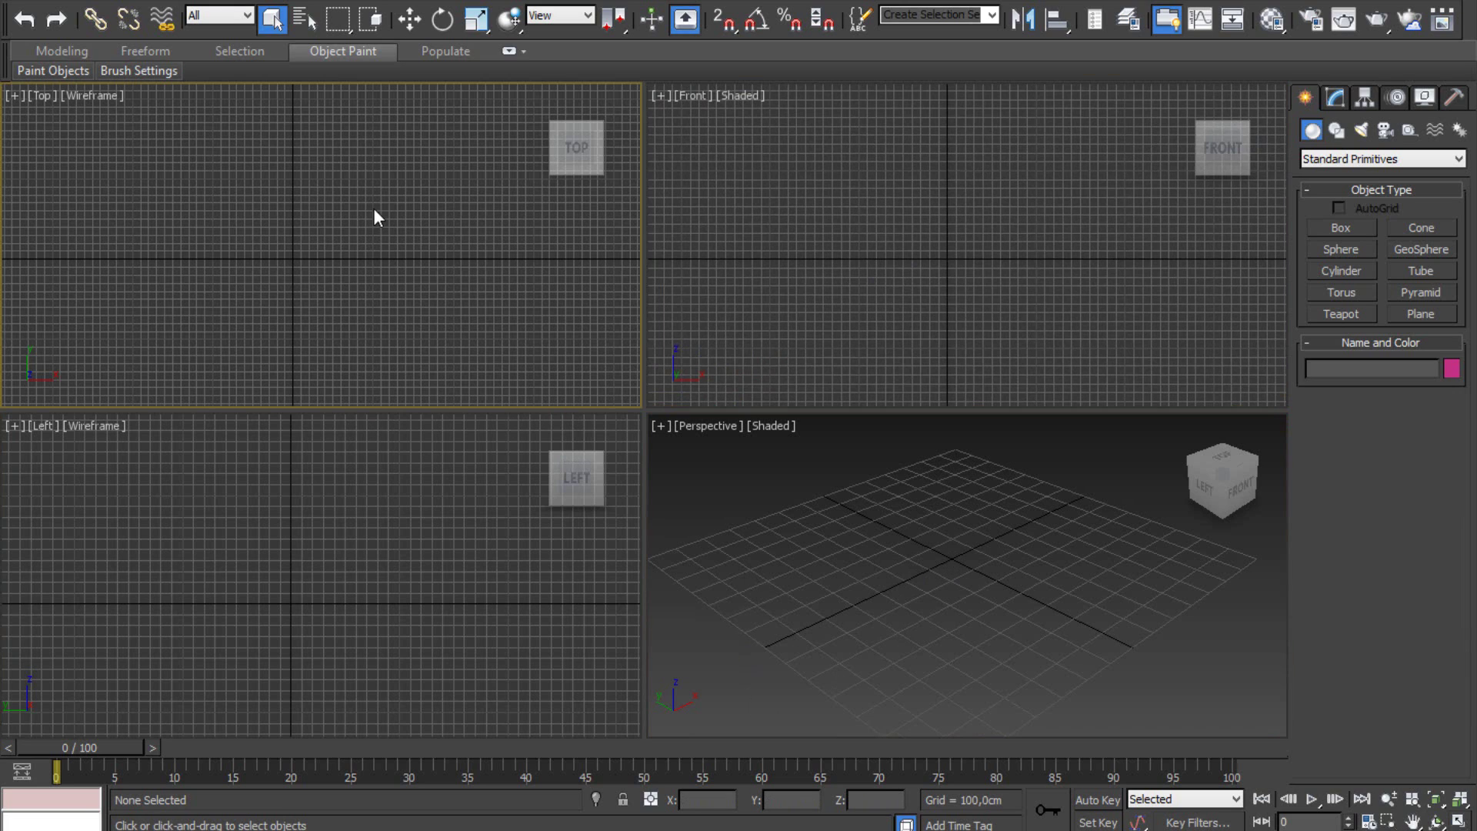
{"action": "left_click", "coordinate": [427, 573]}
{"action": "left_click", "coordinate": [385, 246]}
{"action": "left_click", "coordinate": [840, 335]}
{"action": "left_click", "coordinate": [913, 562]}
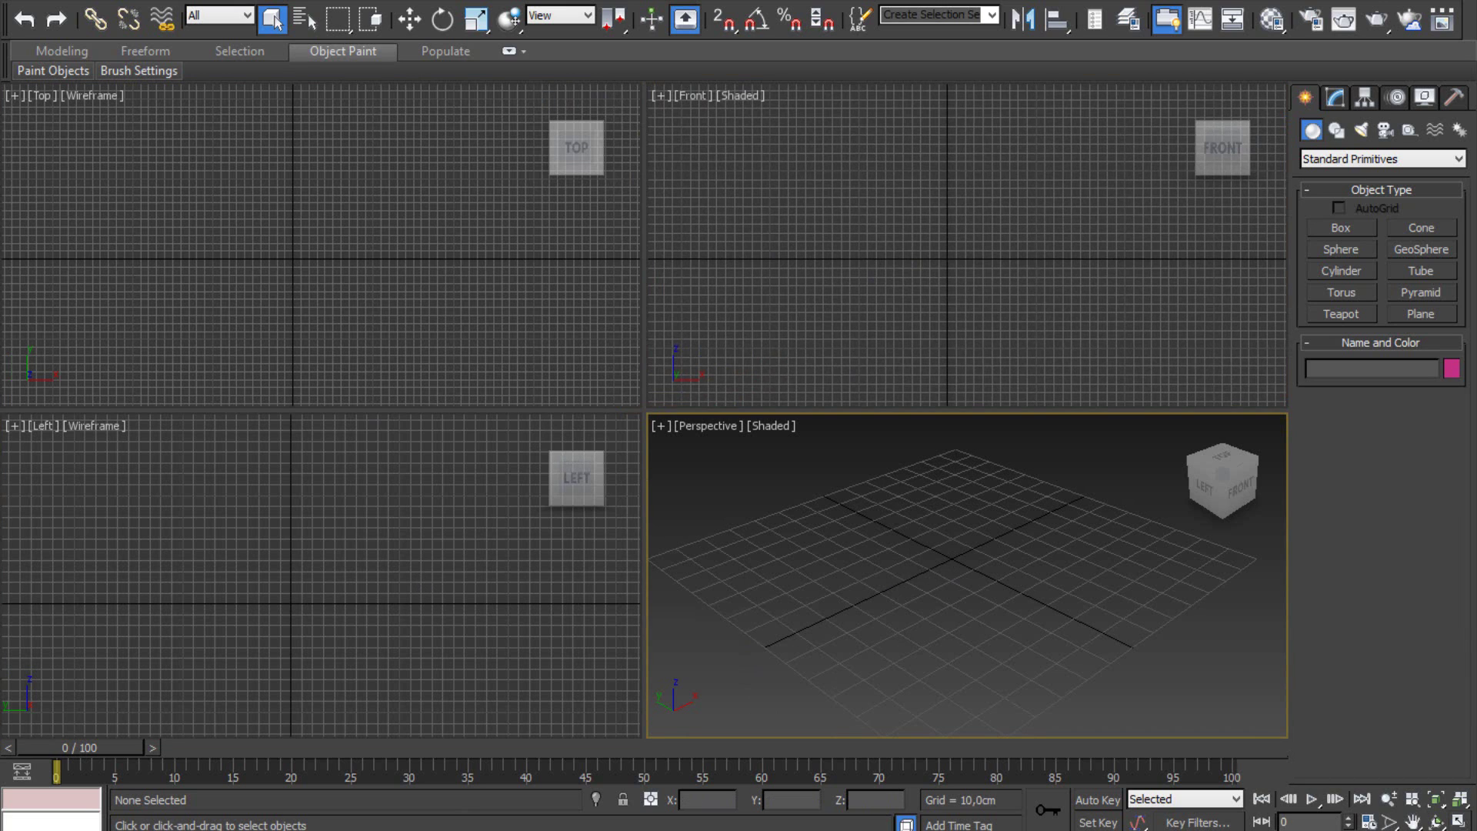
{"action": "key", "text": "alt+Tab"}
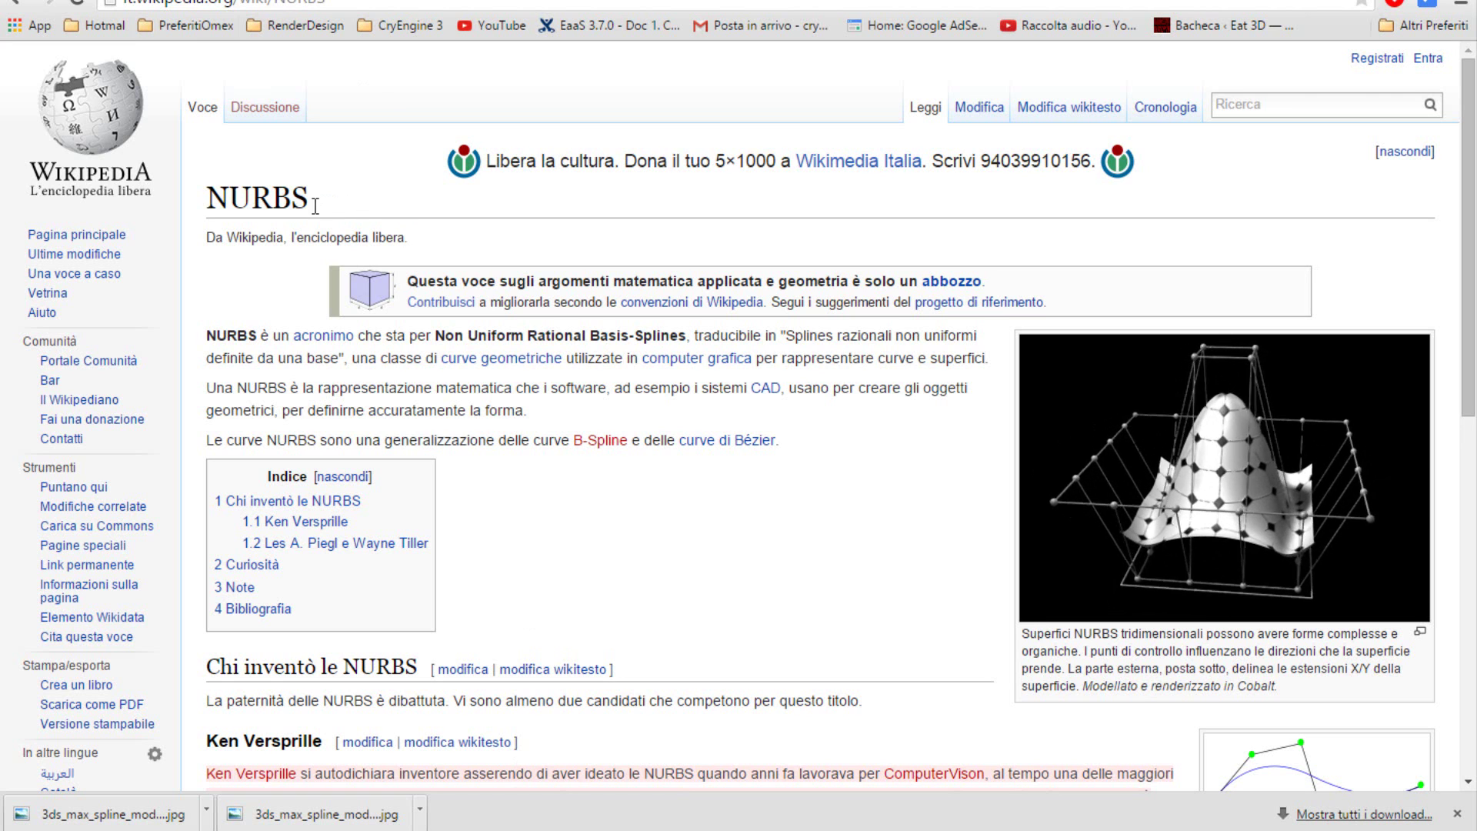
Step: Highlight the NURBS article title and scroll through the introduction
{"action": "left_click_drag", "start_coordinate": [312, 200], "coordinate": [205, 199]}
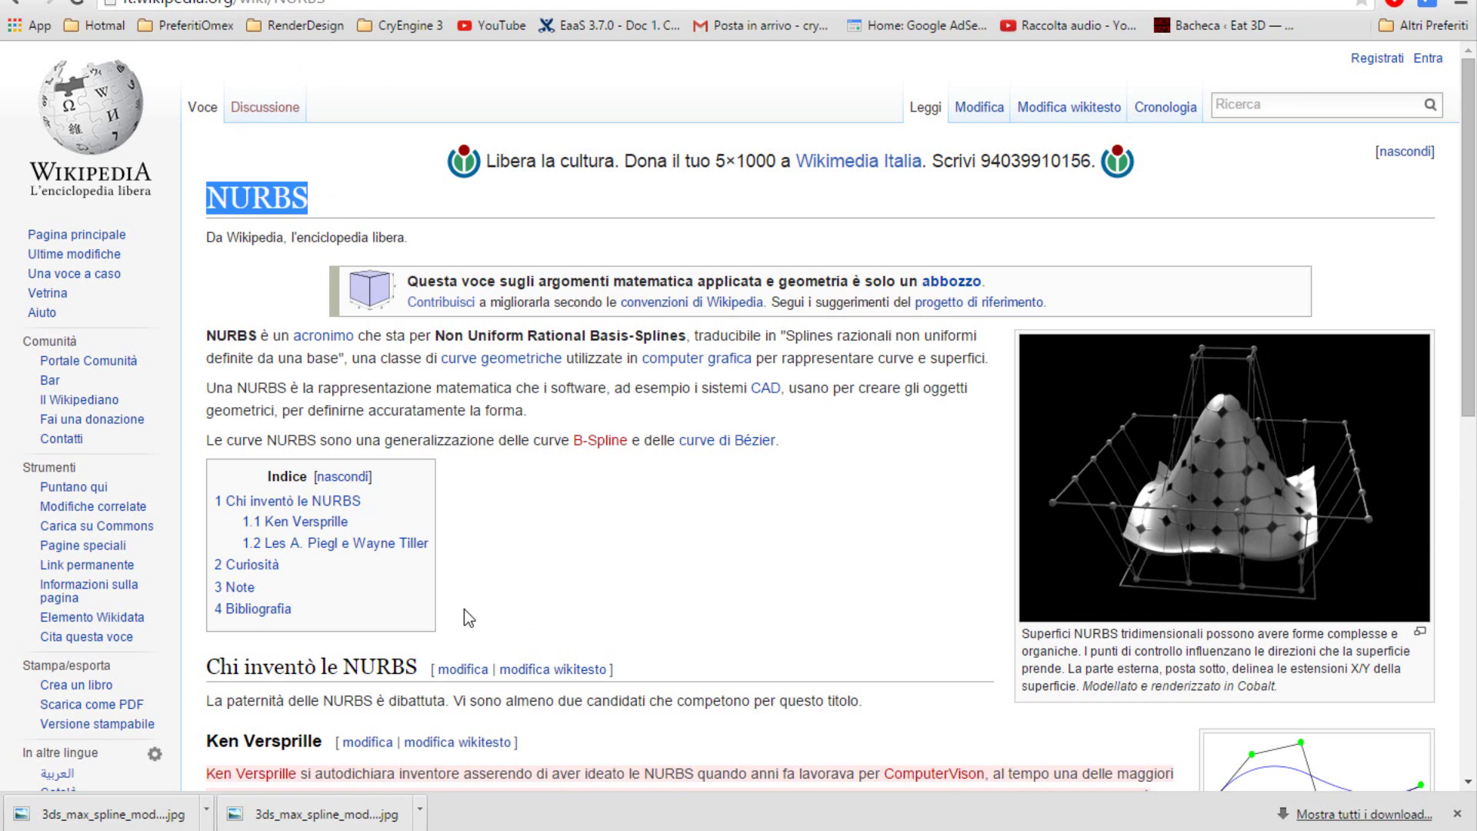
{"action": "scroll", "coordinate": [598, 516], "scroll_direction": "down", "scroll_amount": 3}
{"action": "scroll", "coordinate": [604, 525], "scroll_direction": "up", "scroll_amount": 1}
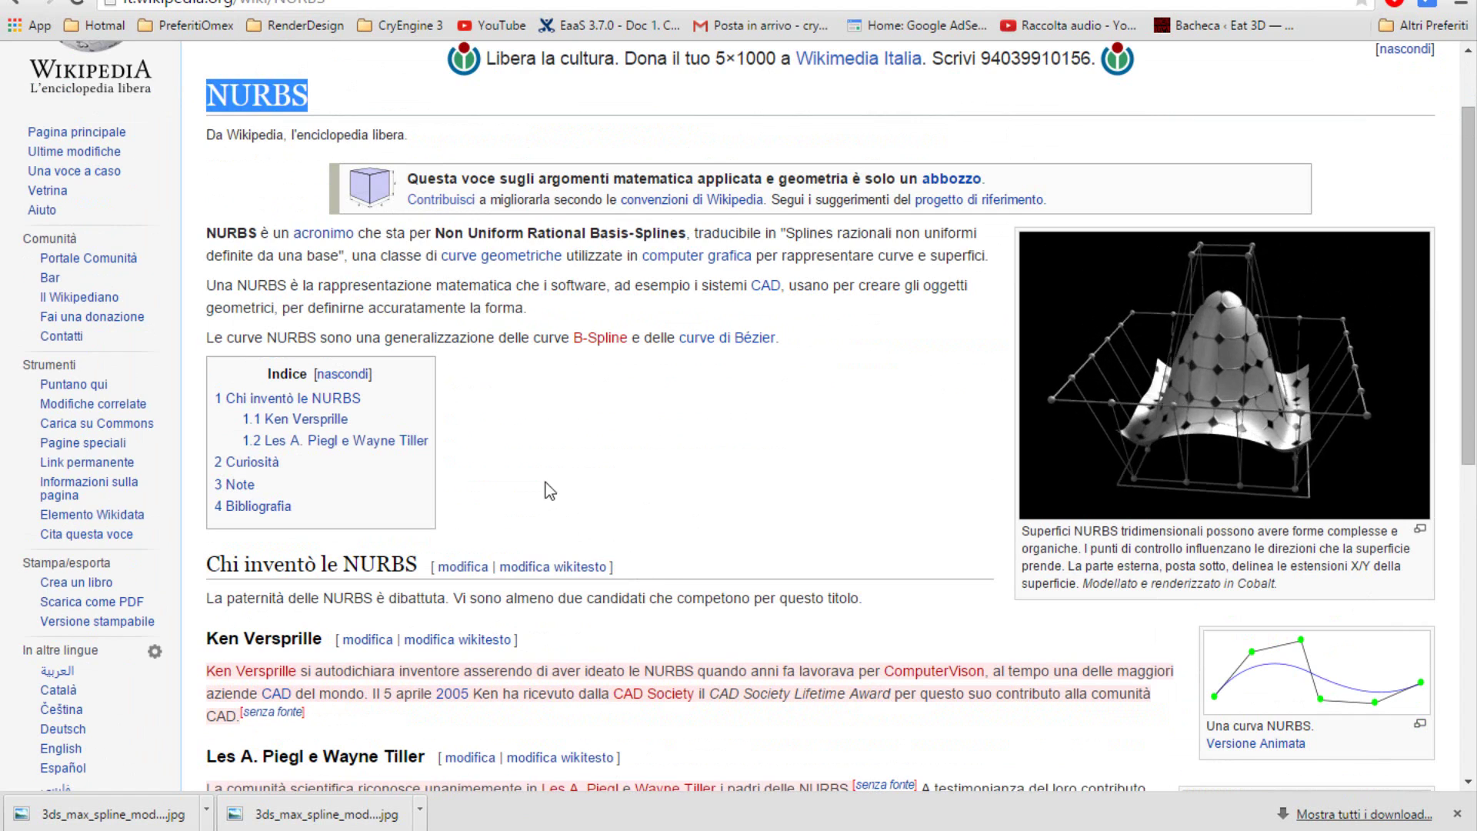
{"action": "scroll", "coordinate": [658, 526], "scroll_direction": "up", "scroll_amount": 1}
{"action": "scroll", "coordinate": [650, 552], "scroll_direction": "down", "scroll_amount": 1}
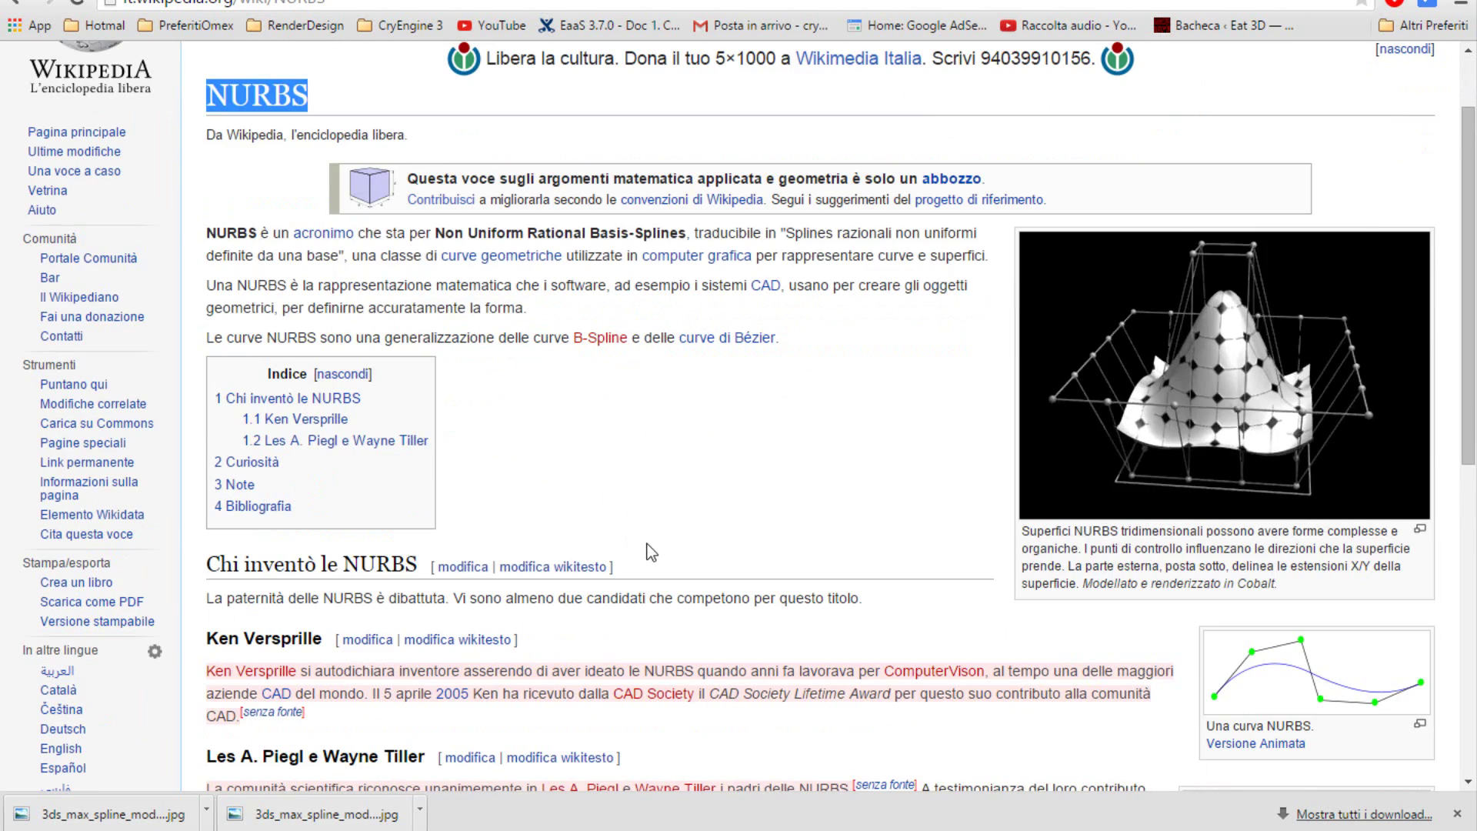
{"action": "scroll", "coordinate": [650, 552], "scroll_direction": "up", "scroll_amount": 1}
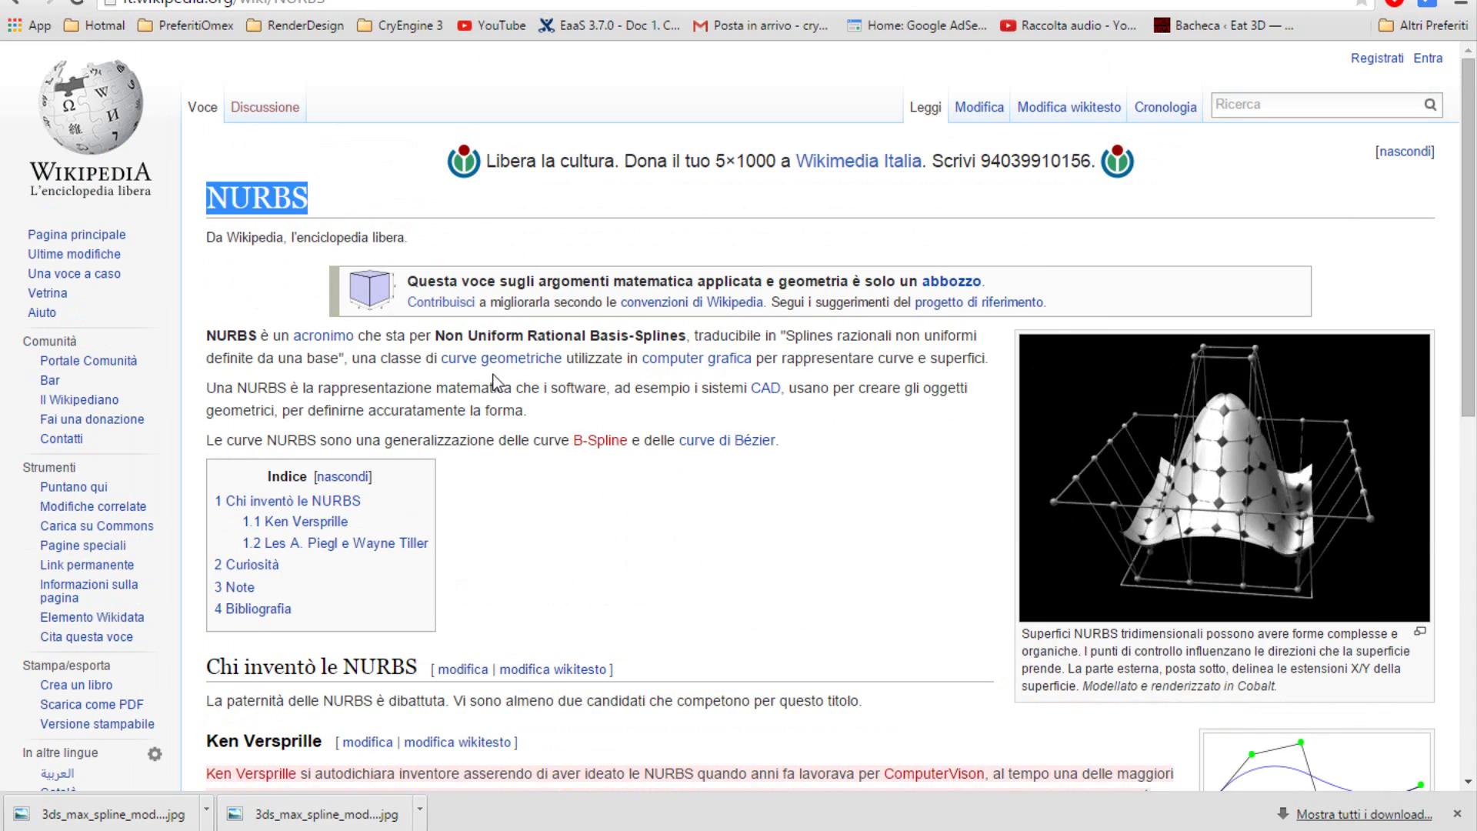
{"action": "left_click", "coordinate": [446, 344]}
Step: Highlight the Non Uniform Rational Basis-Splines expansion, its Italian translation and the B-Spline/Bézier generalization phrase
{"action": "left_click_drag", "start_coordinate": [465, 343], "coordinate": [695, 348]}
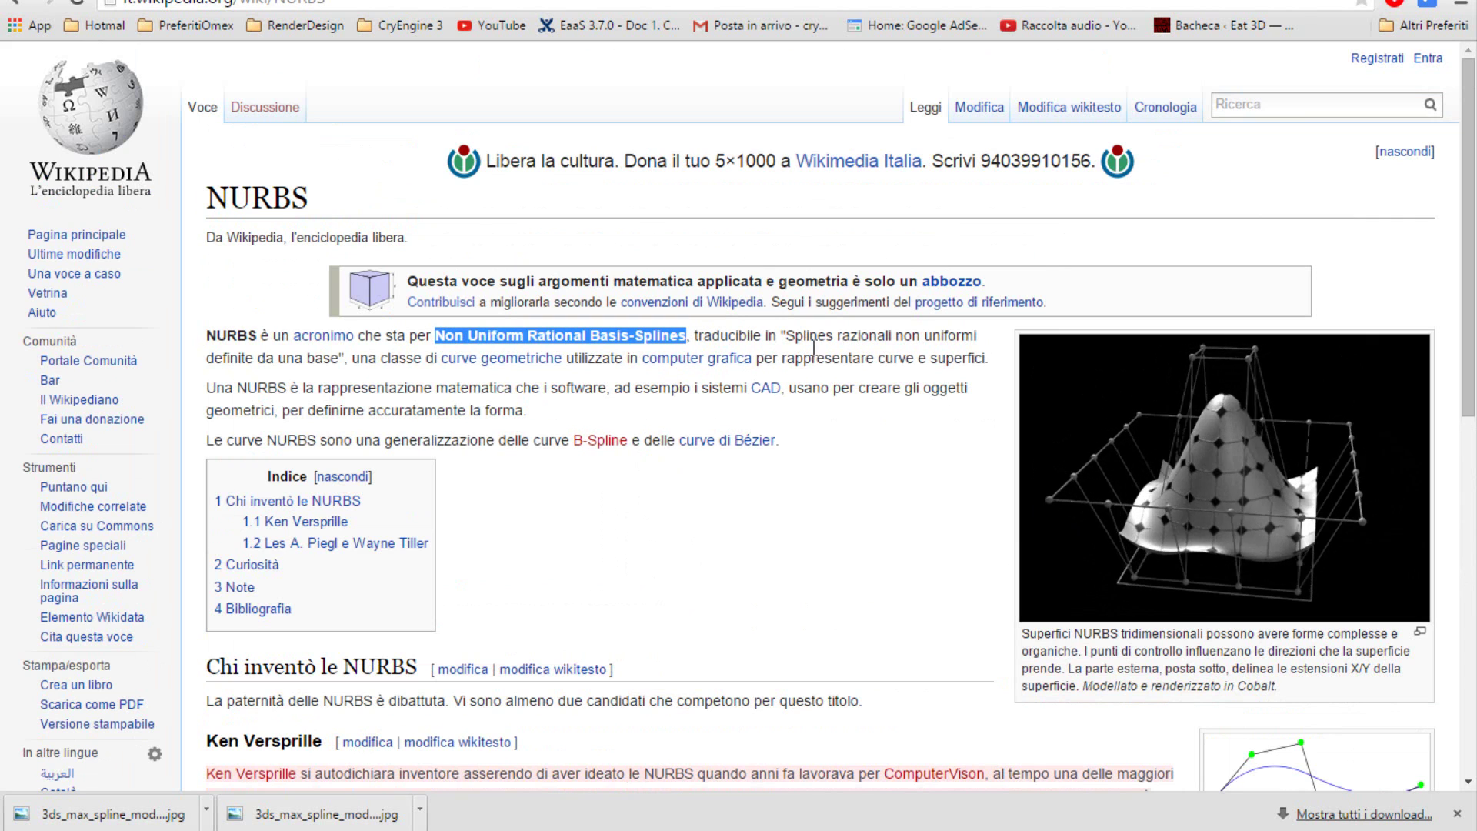
{"action": "mouse_move", "coordinate": [785, 336]}
{"action": "left_mouse_down"}
{"action": "mouse_move", "coordinate": [977, 342]}
{"action": "mouse_move", "coordinate": [340, 362]}
{"action": "left_mouse_up"}
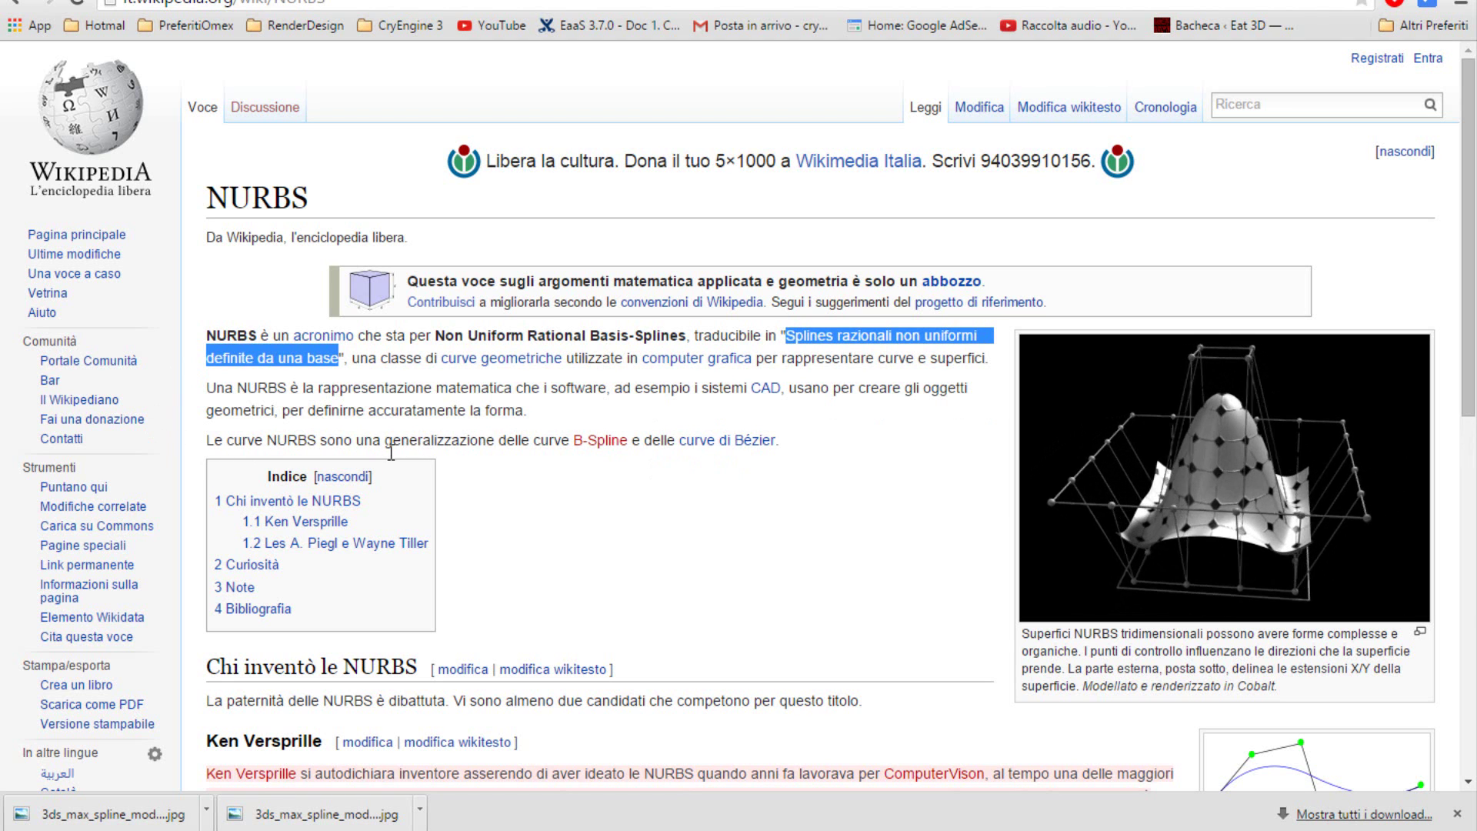
{"action": "left_click_drag", "start_coordinate": [384, 440], "coordinate": [780, 444]}
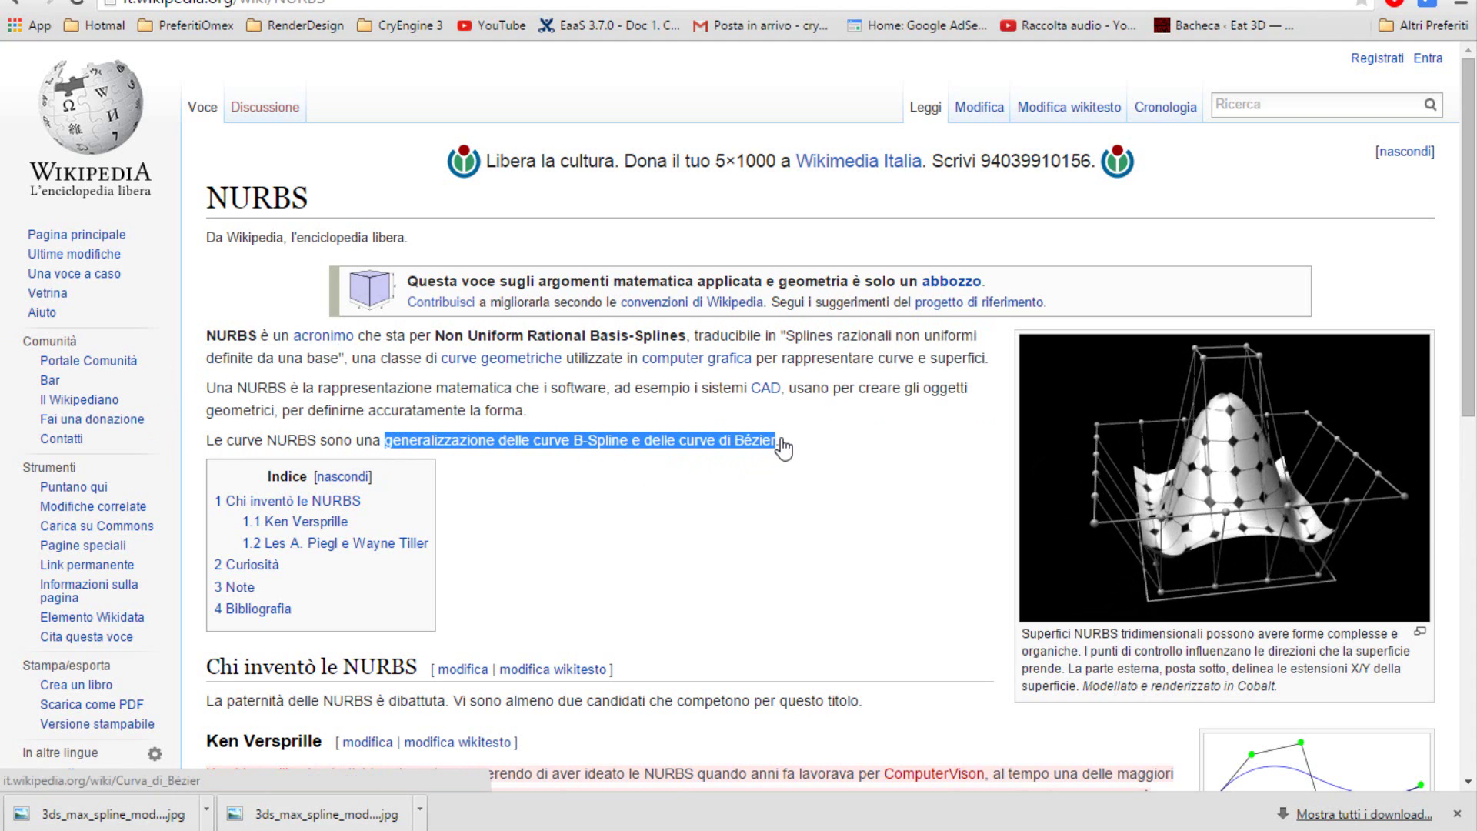
{"action": "left_click", "coordinate": [785, 543]}
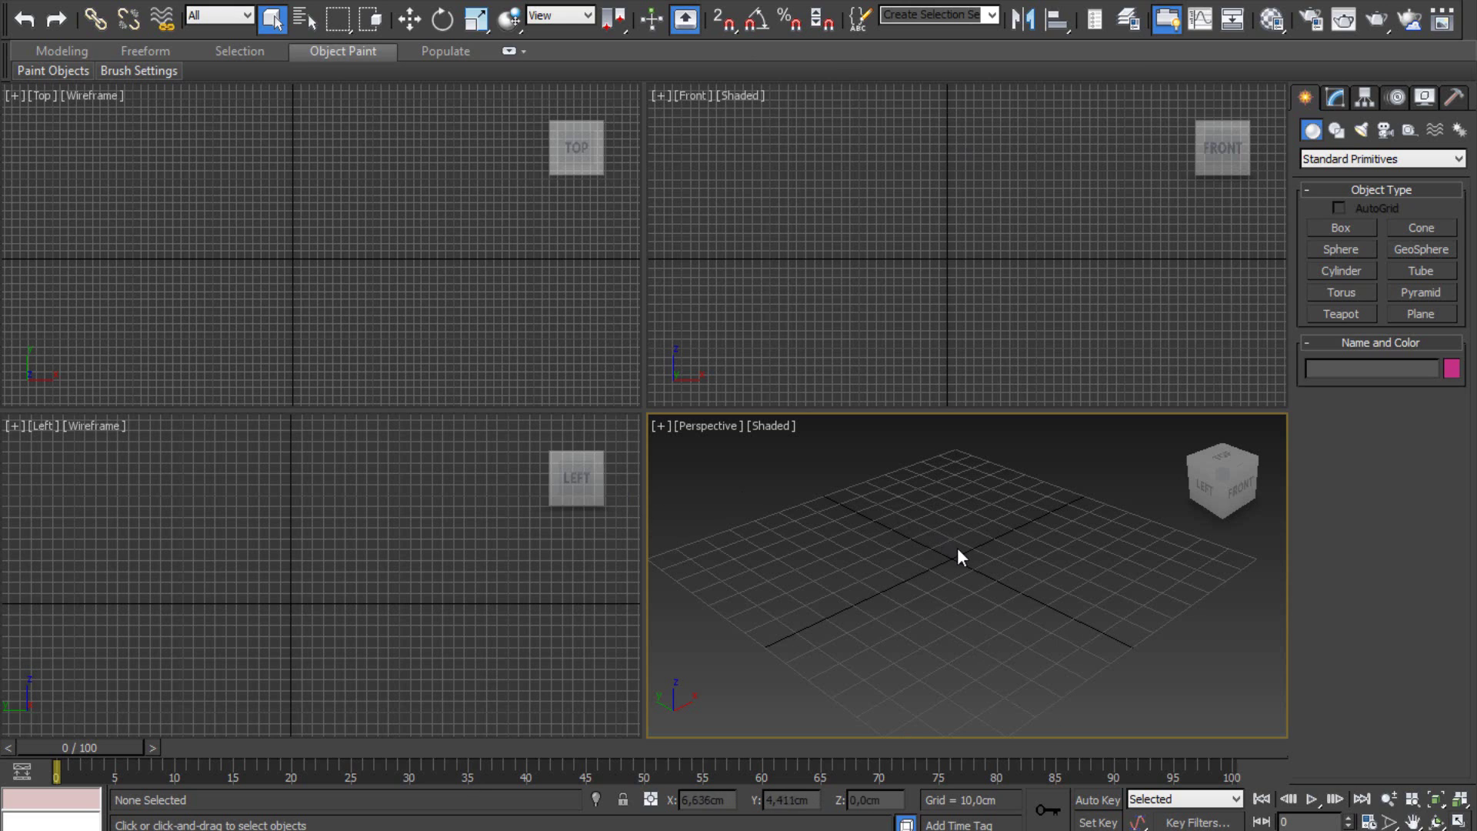
Step: Choose the Line tool from the spline shape types
{"action": "middle_click_drag", "start_coordinate": [957, 547], "coordinate": [957, 542], "text": "alt"}
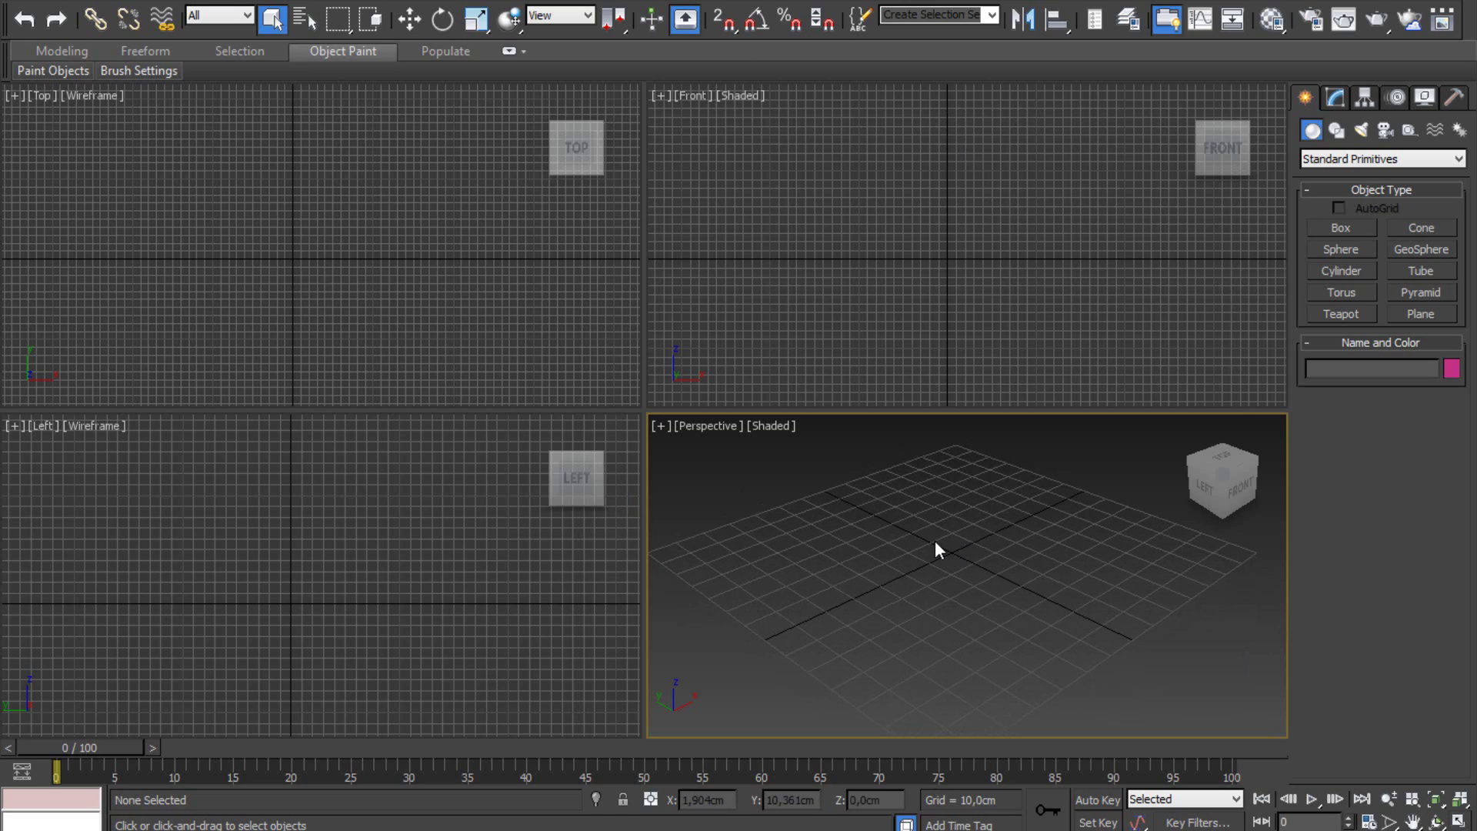
{"action": "mouse_move", "coordinate": [1221, 479]}
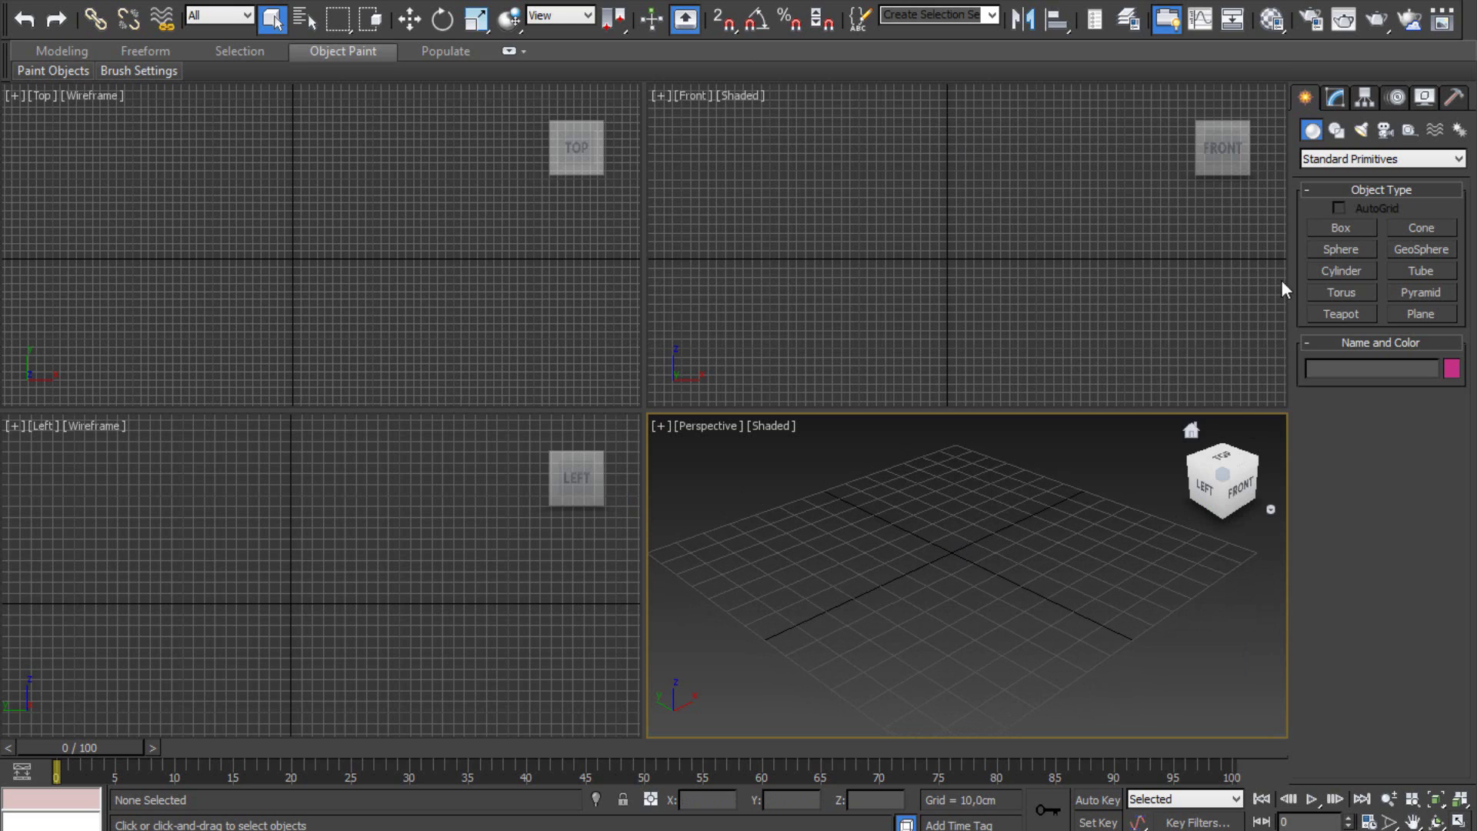
{"action": "left_click", "coordinate": [1337, 129]}
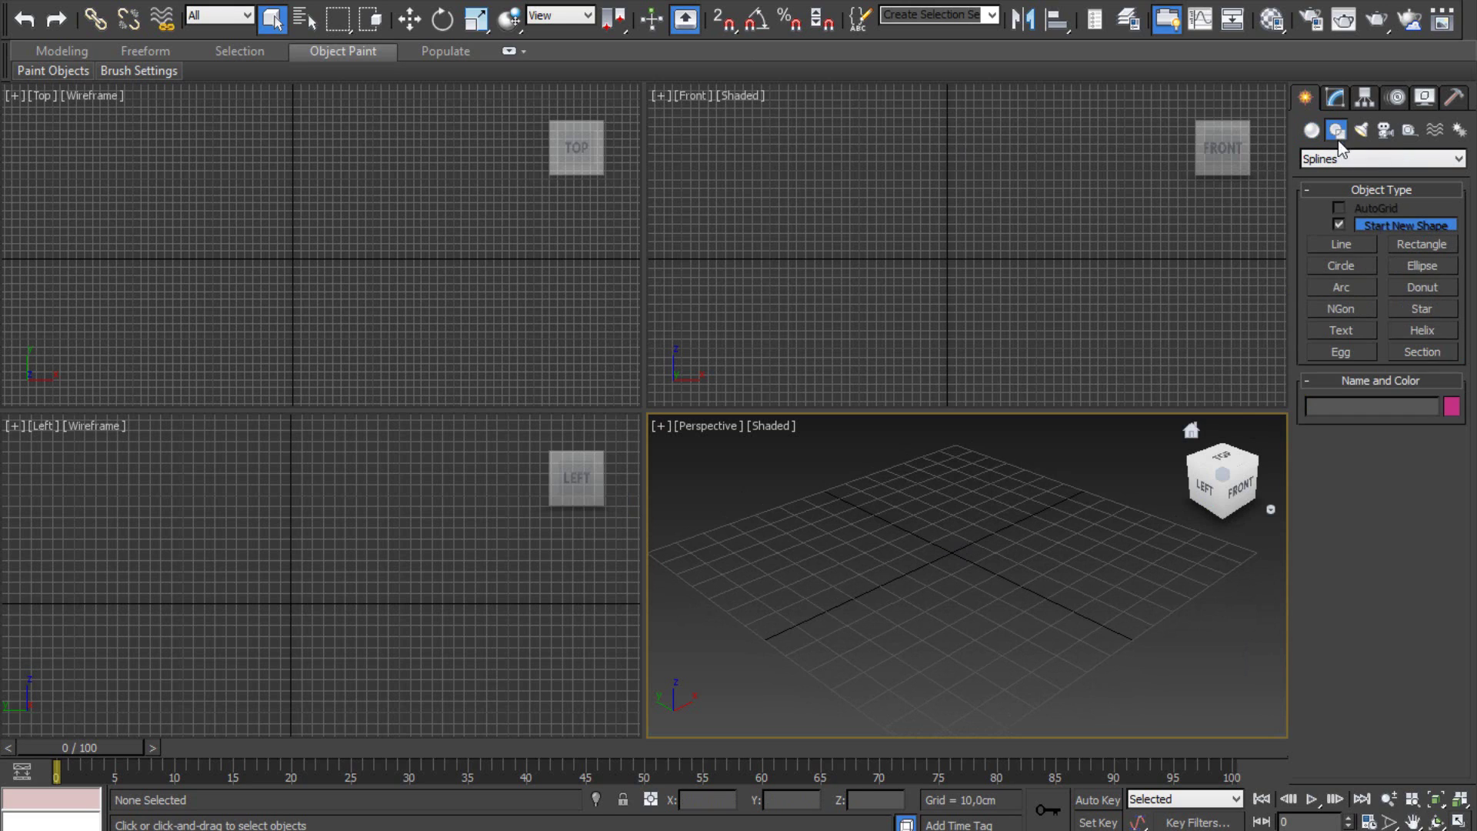
{"action": "left_click", "coordinate": [1342, 243]}
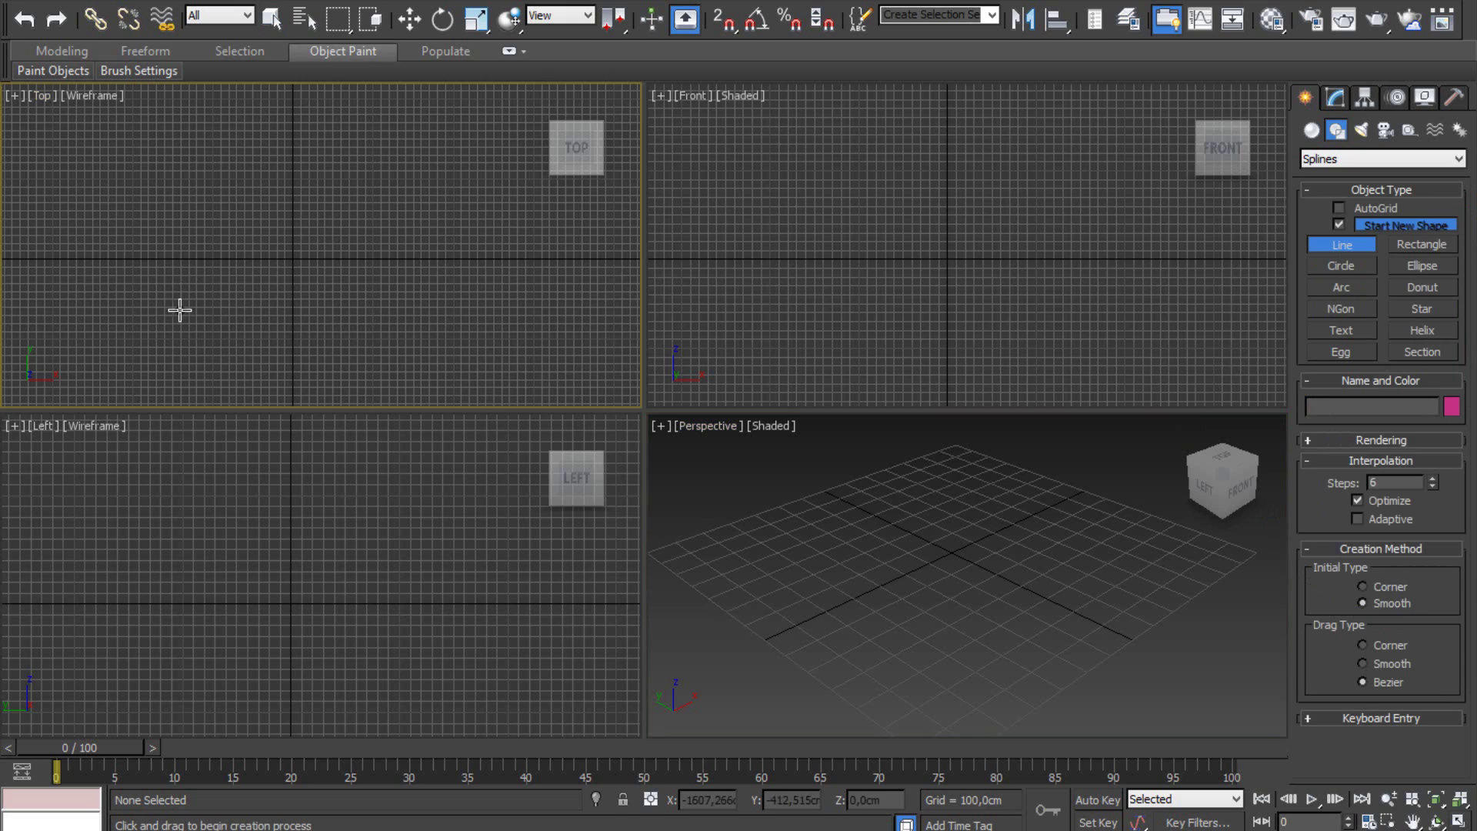
Step: Draw a smooth six-point open spline looping around the Top view, leaving a lower-left gap
{"action": "left_click", "coordinate": [127, 347]}
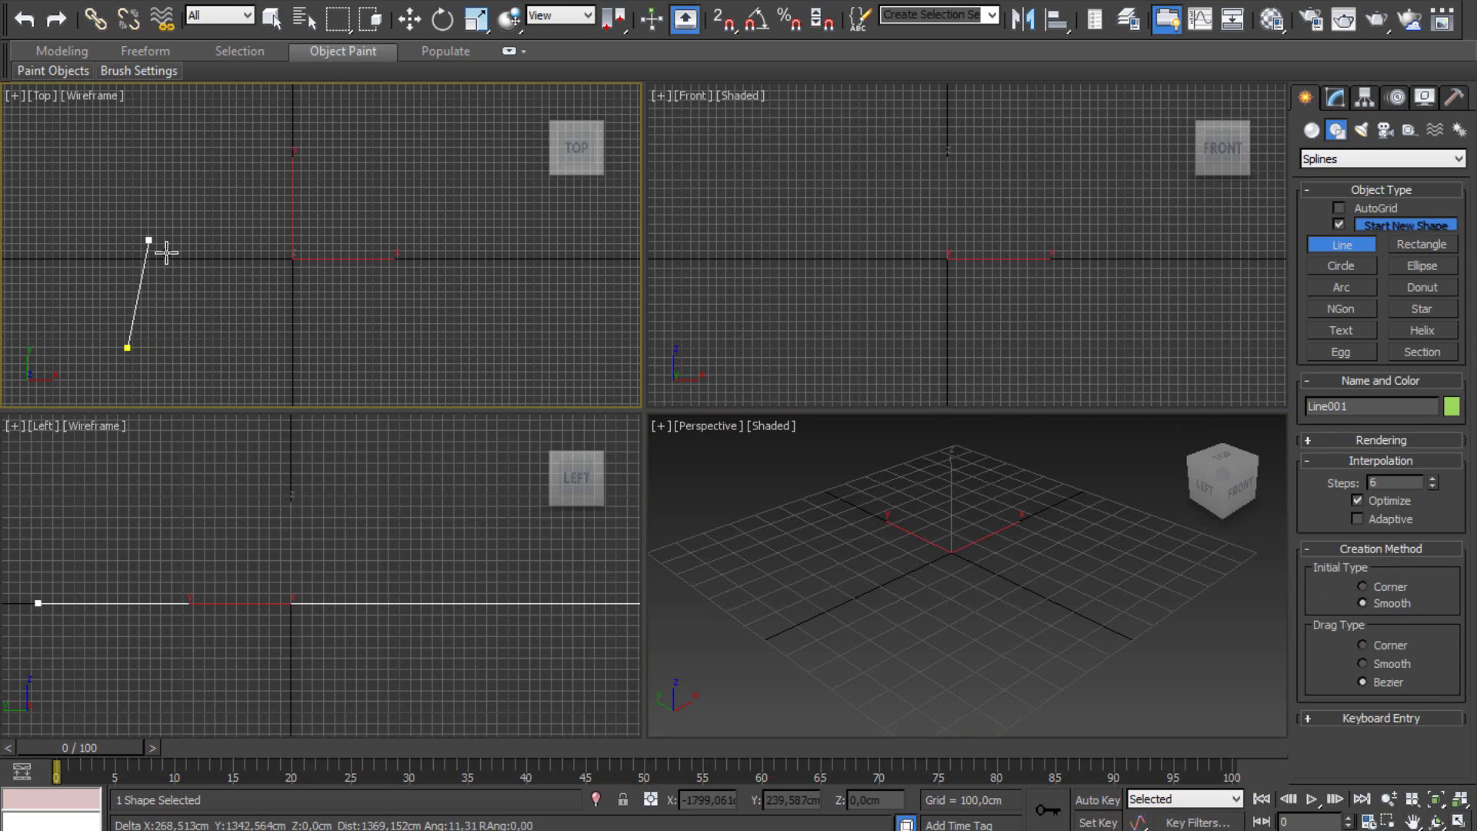
{"action": "left_click", "coordinate": [157, 223]}
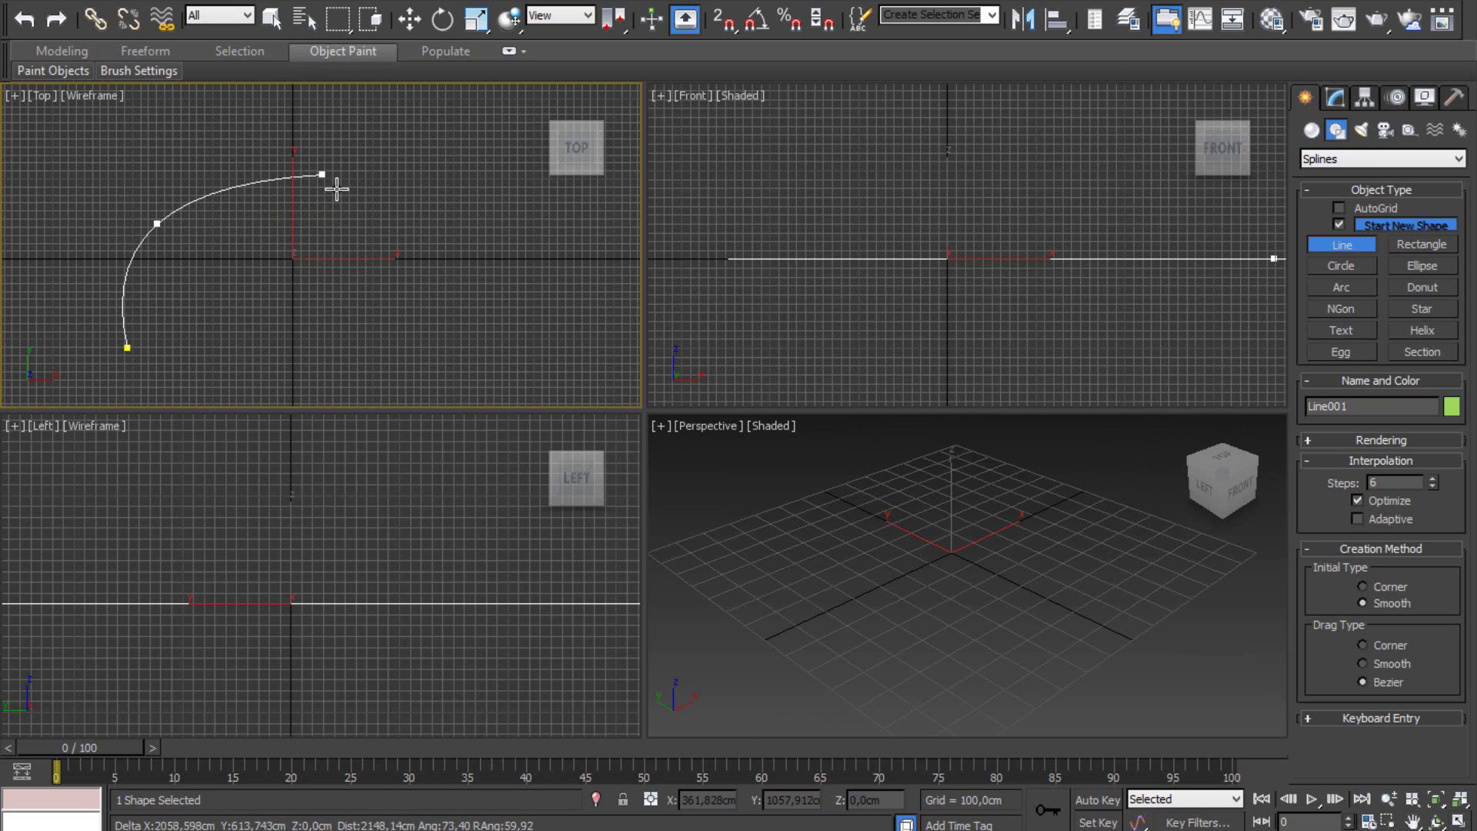
{"action": "left_click", "coordinate": [286, 176]}
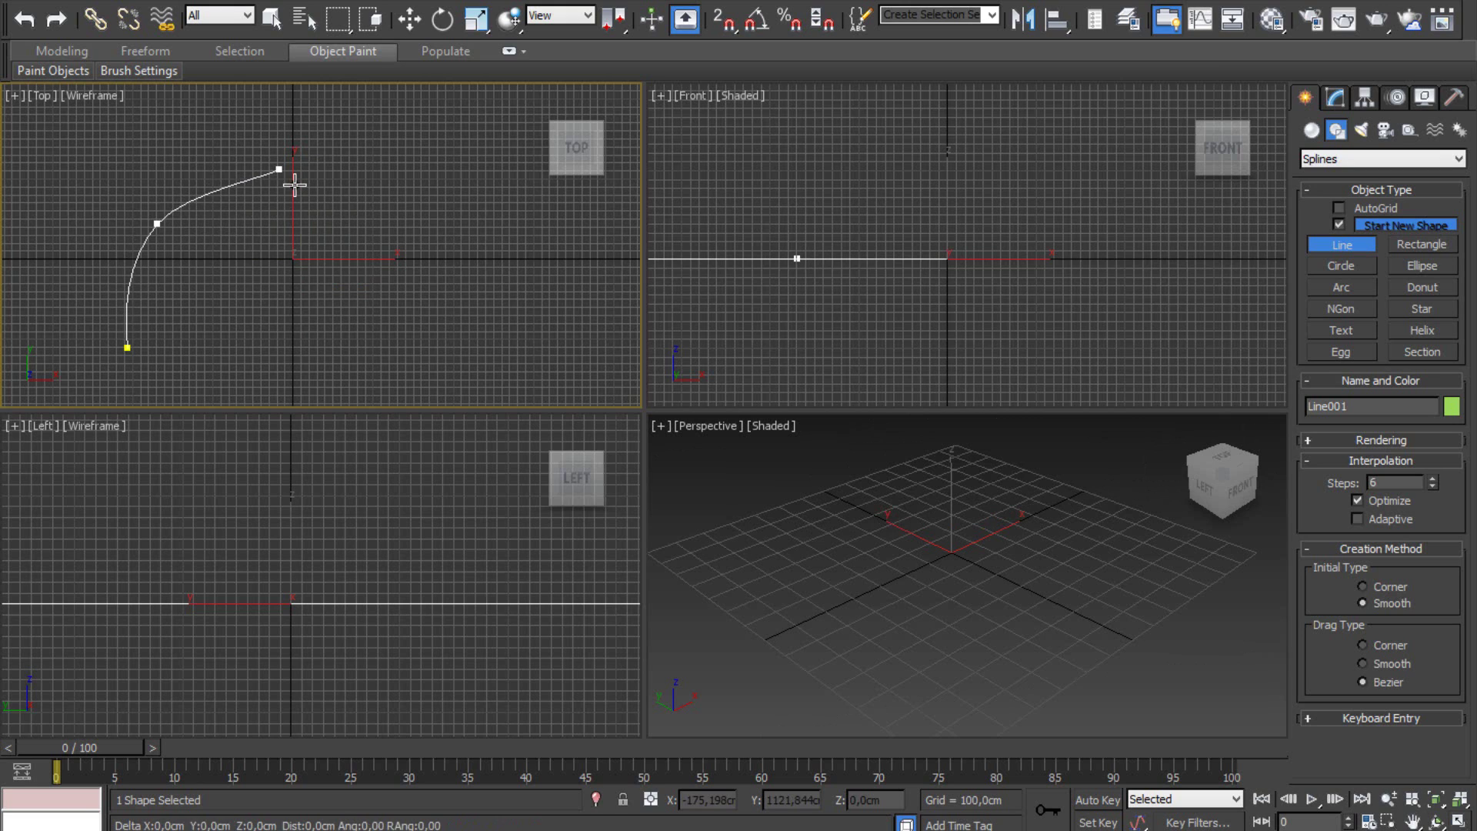
{"action": "left_click", "coordinate": [451, 243]}
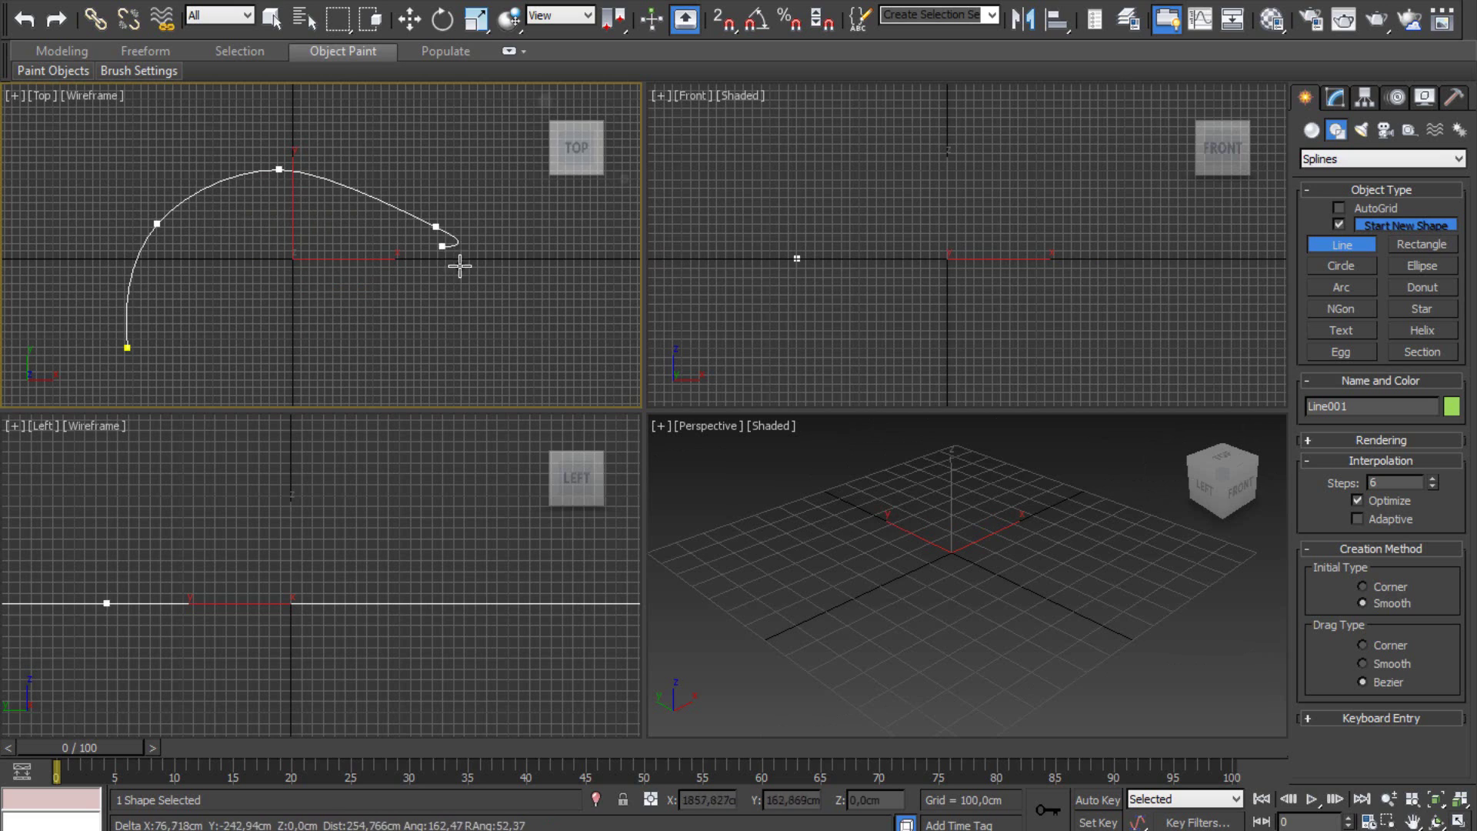
{"action": "left_click", "coordinate": [463, 375]}
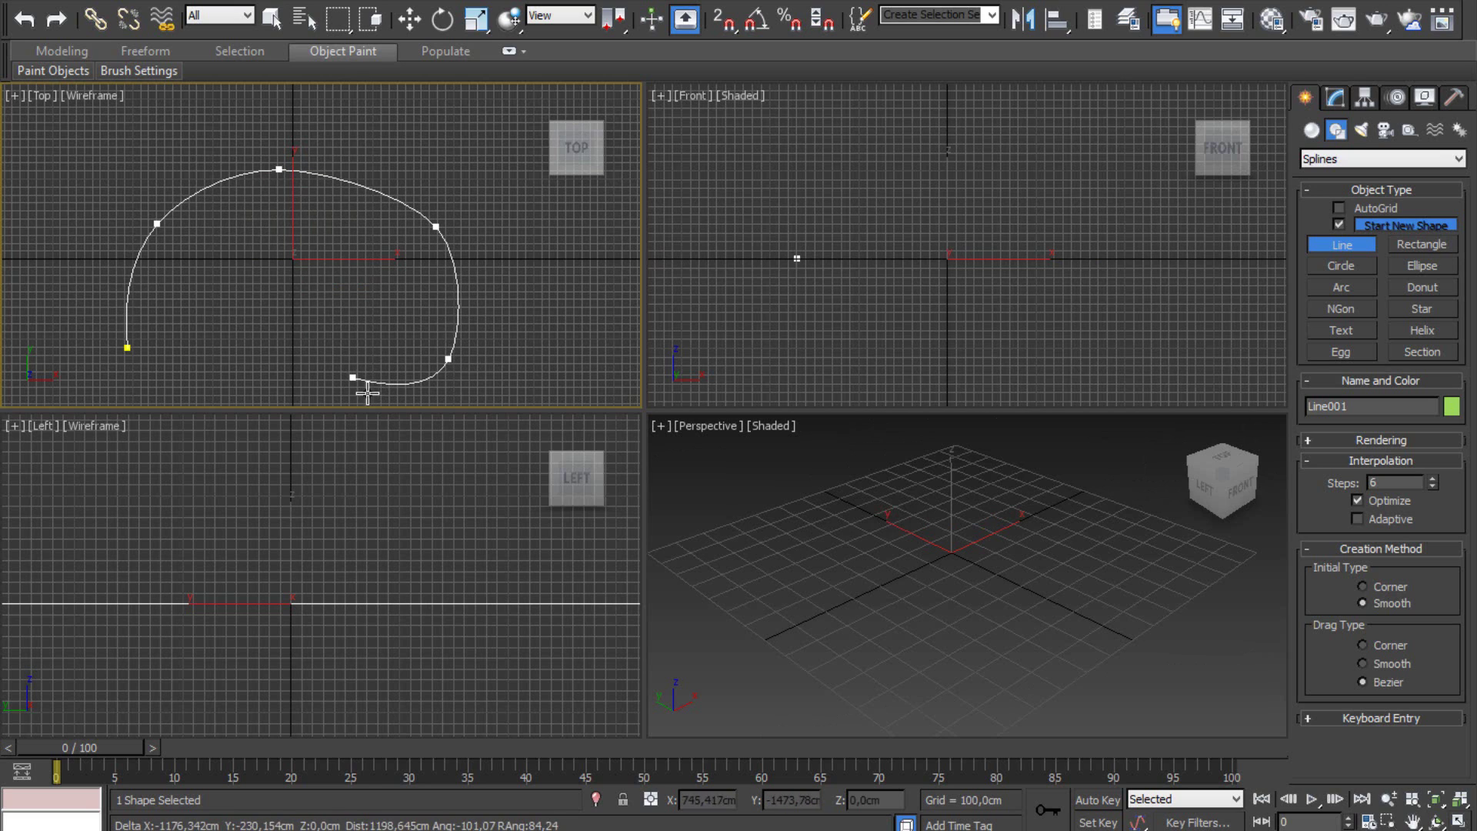
{"action": "left_click", "coordinate": [287, 394]}
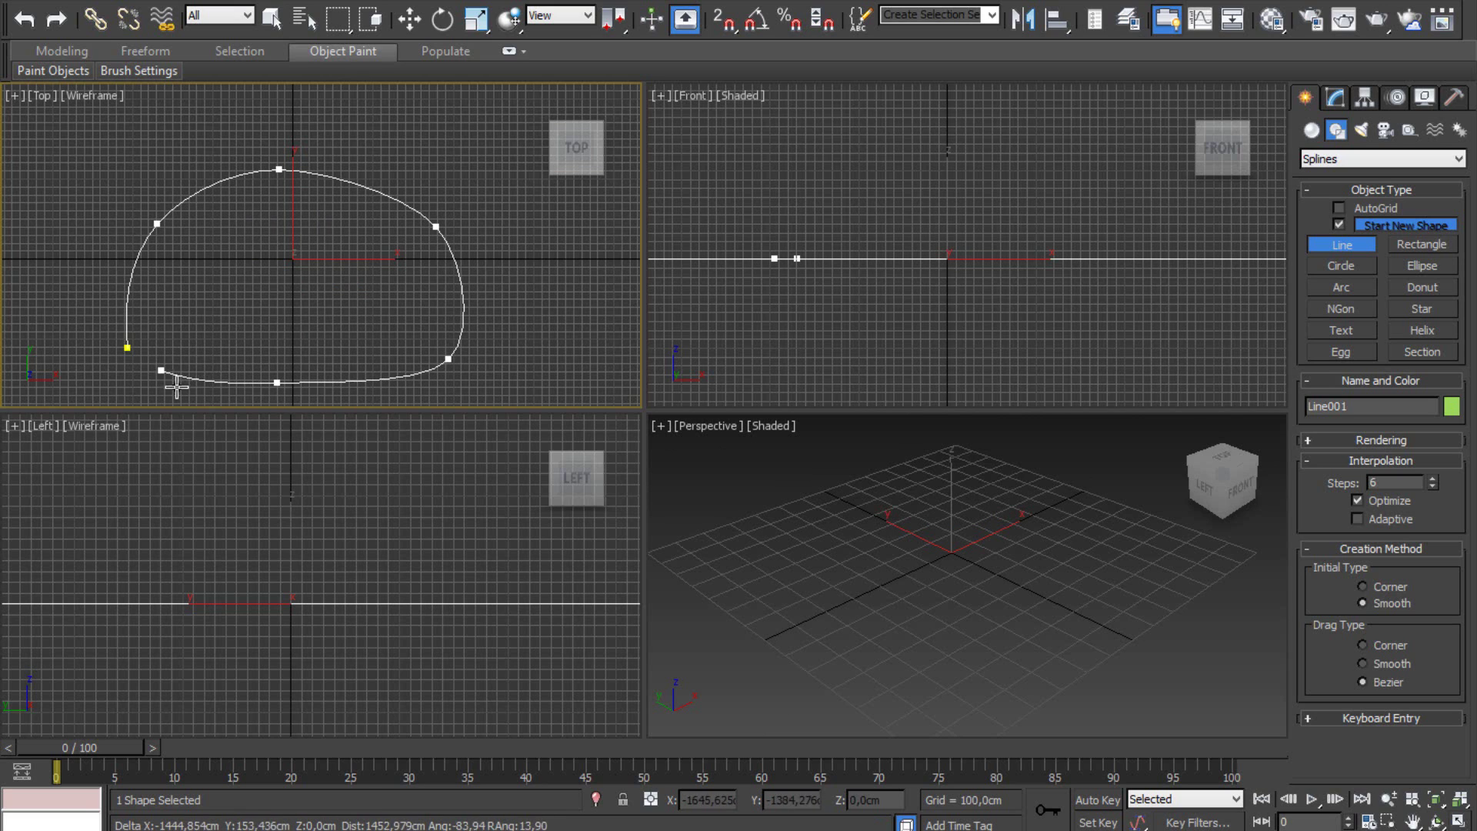
{"action": "right_click", "coordinate": [187, 378]}
Step: Convert Line001 to a NURBS object and move the floating NURBS toolbox aside
{"action": "middle_click_drag", "start_coordinate": [305, 271], "coordinate": [328, 262]}
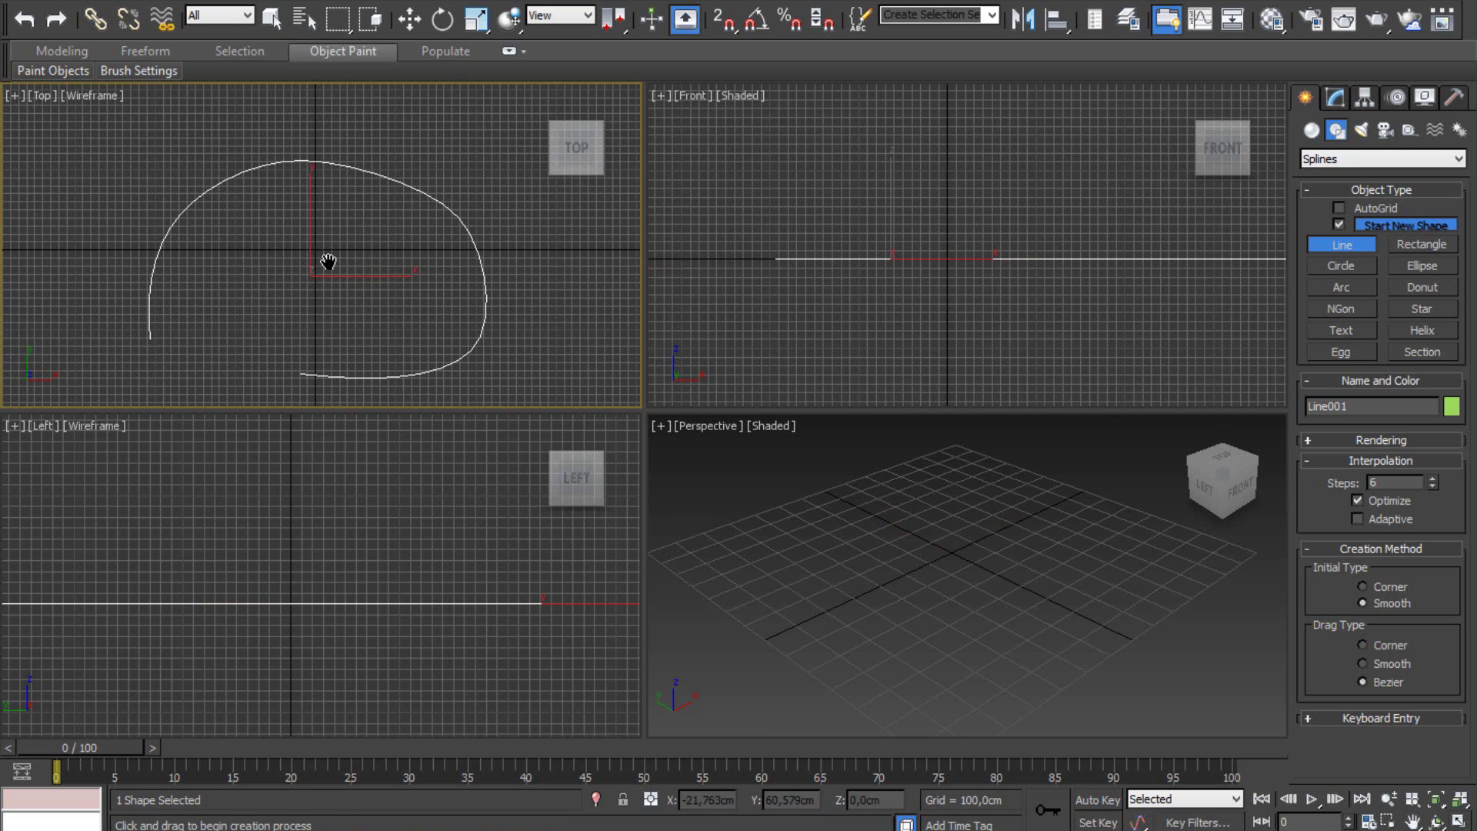
{"action": "right_click", "coordinate": [329, 181]}
{"action": "right_click", "coordinate": [308, 155]}
{"action": "mouse_move", "coordinate": [349, 362]}
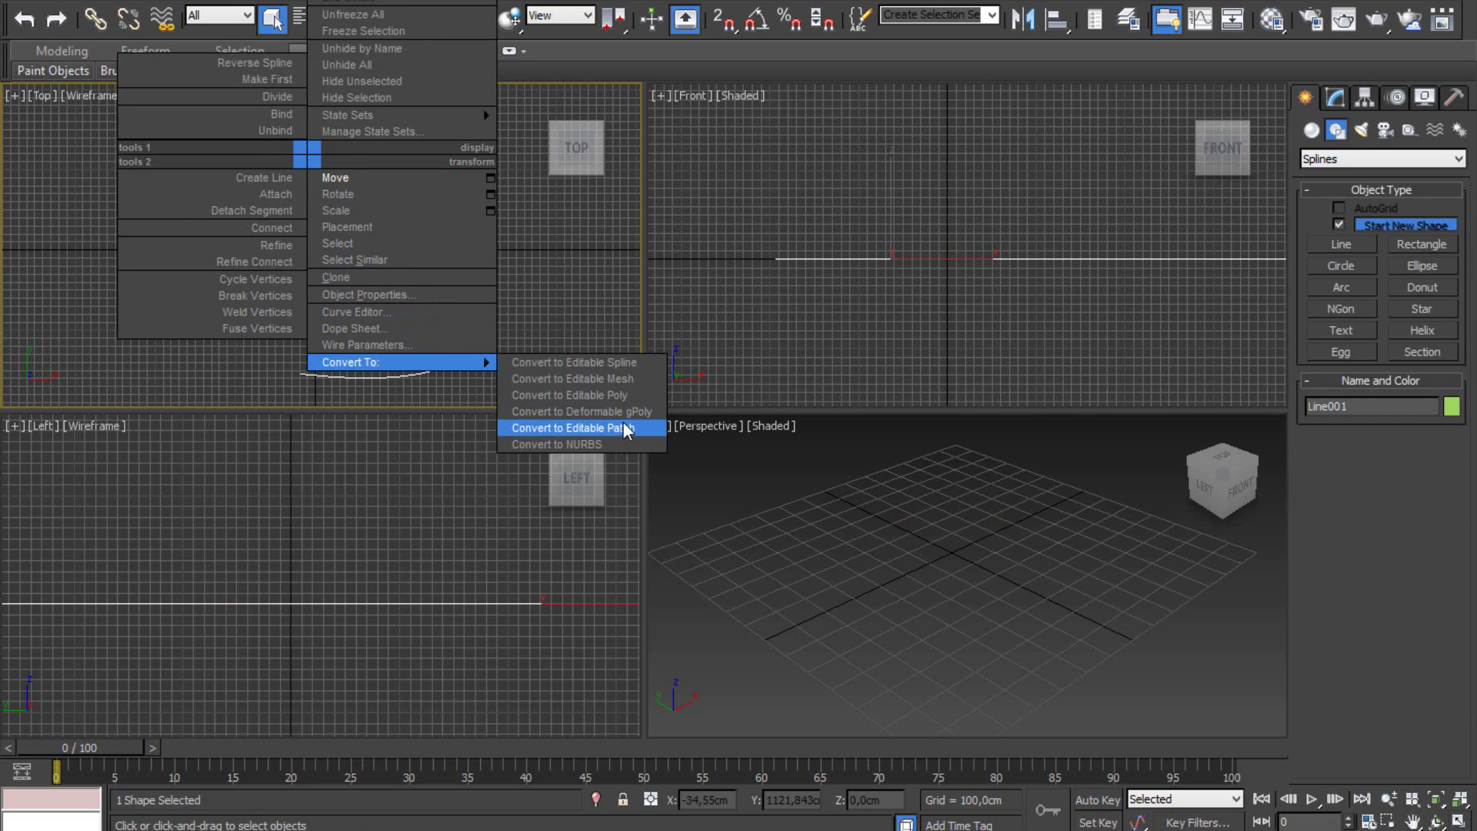
{"action": "left_click", "coordinate": [621, 456]}
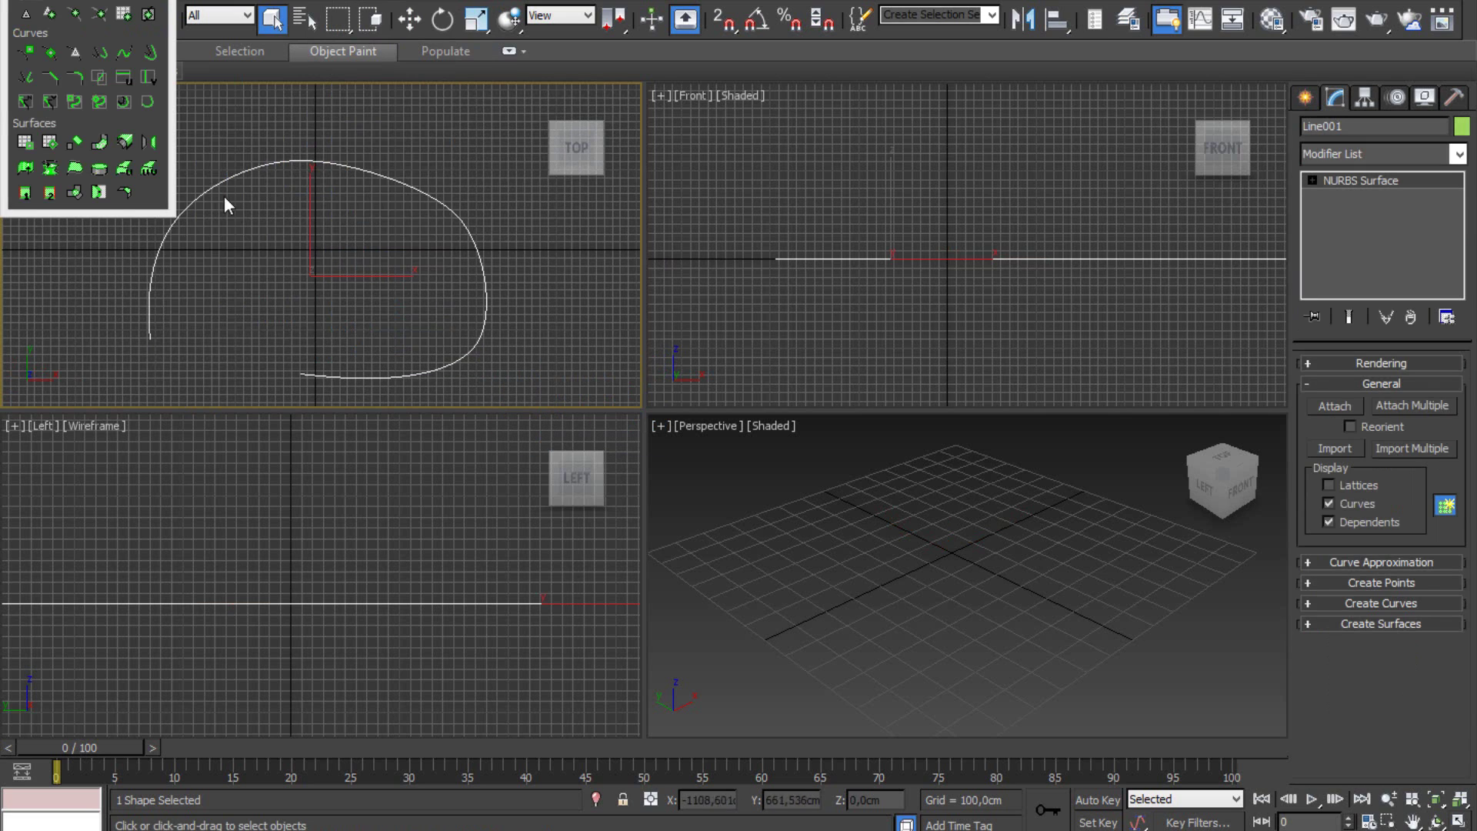
{"action": "middle_click_drag", "start_coordinate": [350, 275], "coordinate": [394, 274]}
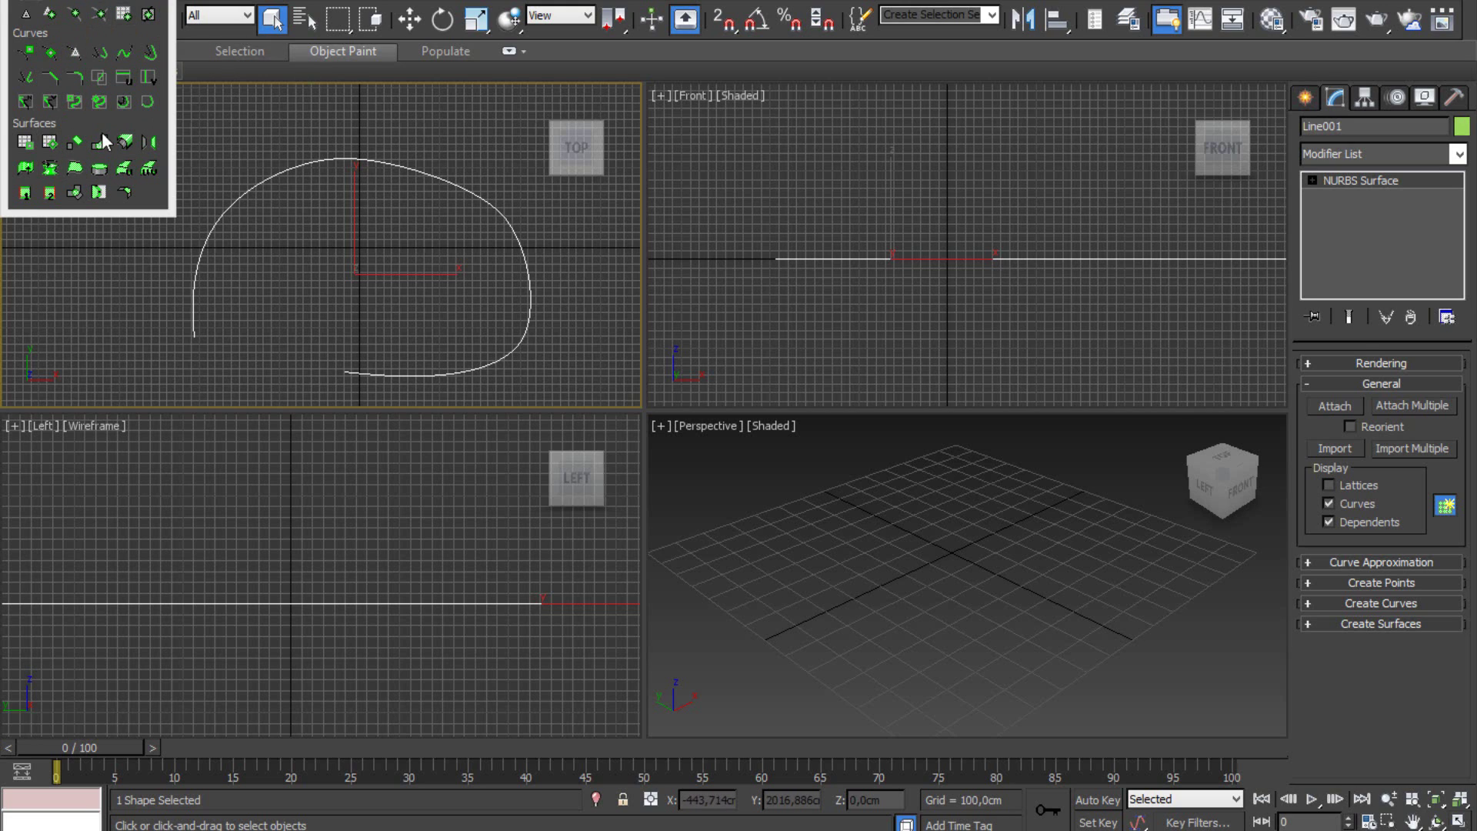
{"action": "left_click_drag", "start_coordinate": [71, 1], "coordinate": [72, 141]}
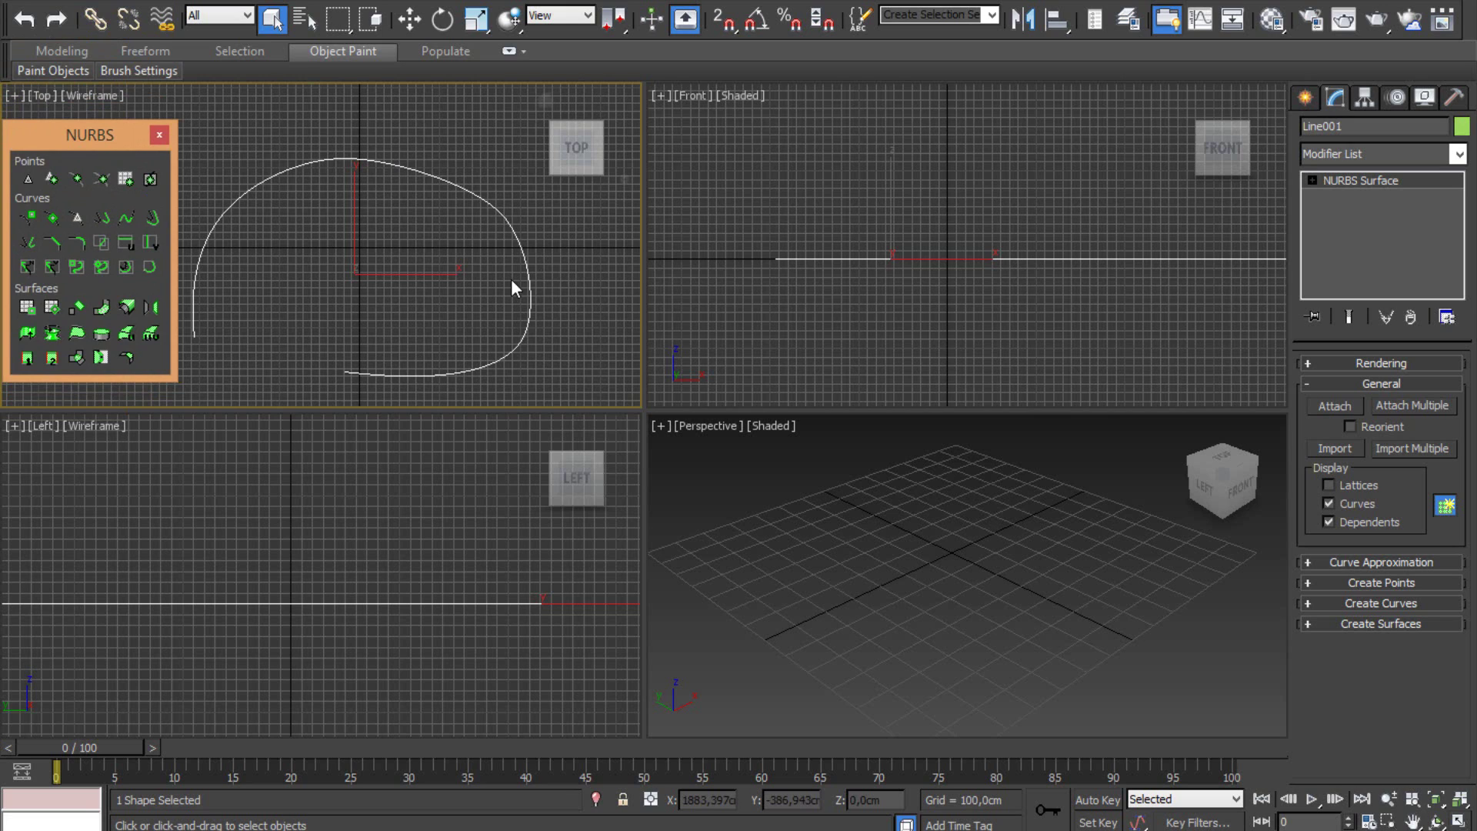
Step: Delete the NURBS curve and activate Point Curve under the NURBS Curves shape category
{"action": "key", "text": "Delete"}
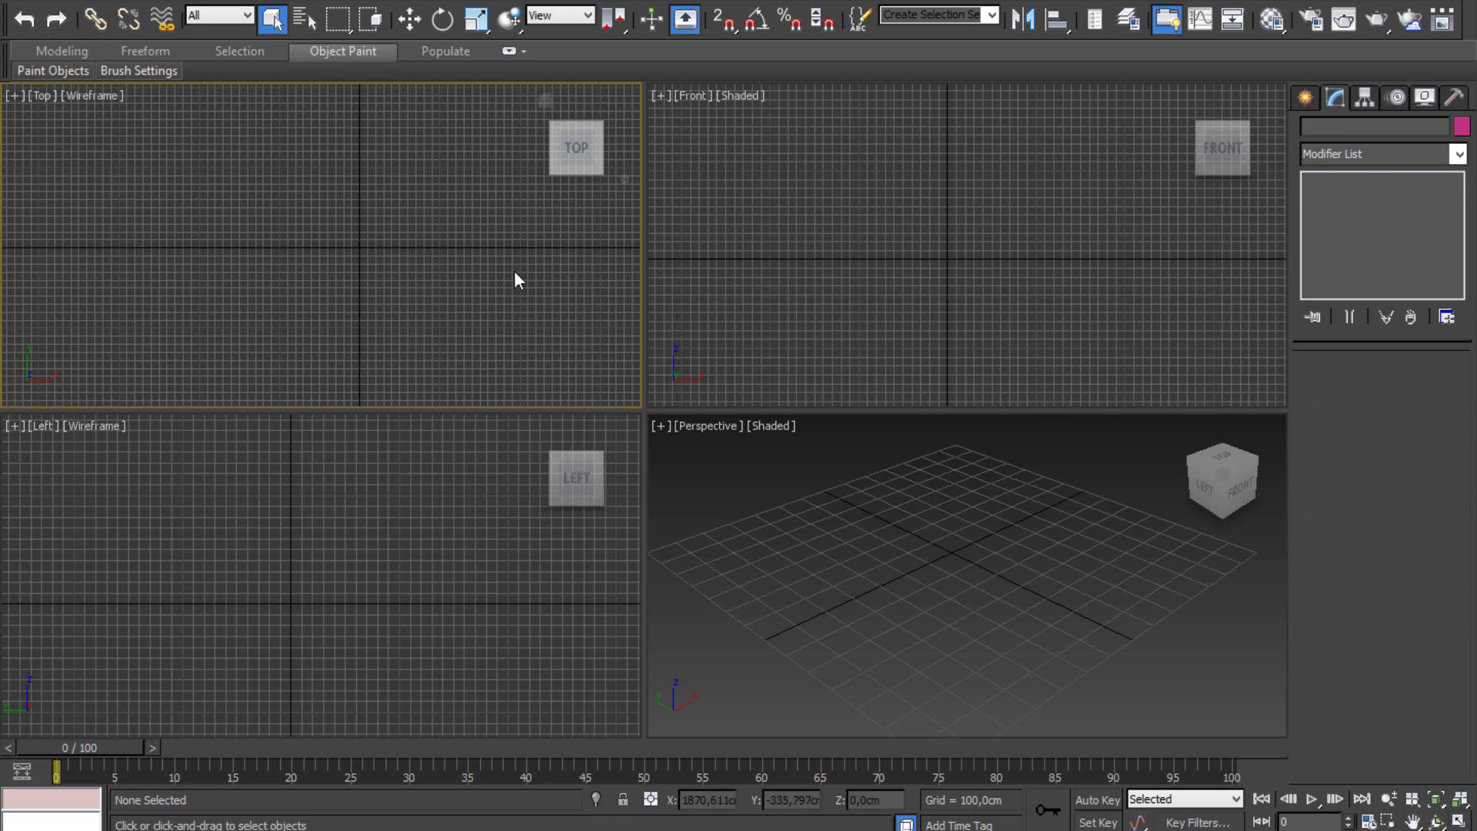
{"action": "mouse_move", "coordinate": [389, 173]}
{"action": "middle_mouse_down"}
{"action": "mouse_move", "coordinate": [371, 202]}
{"action": "mouse_move", "coordinate": [336, 202]}
{"action": "middle_mouse_up"}
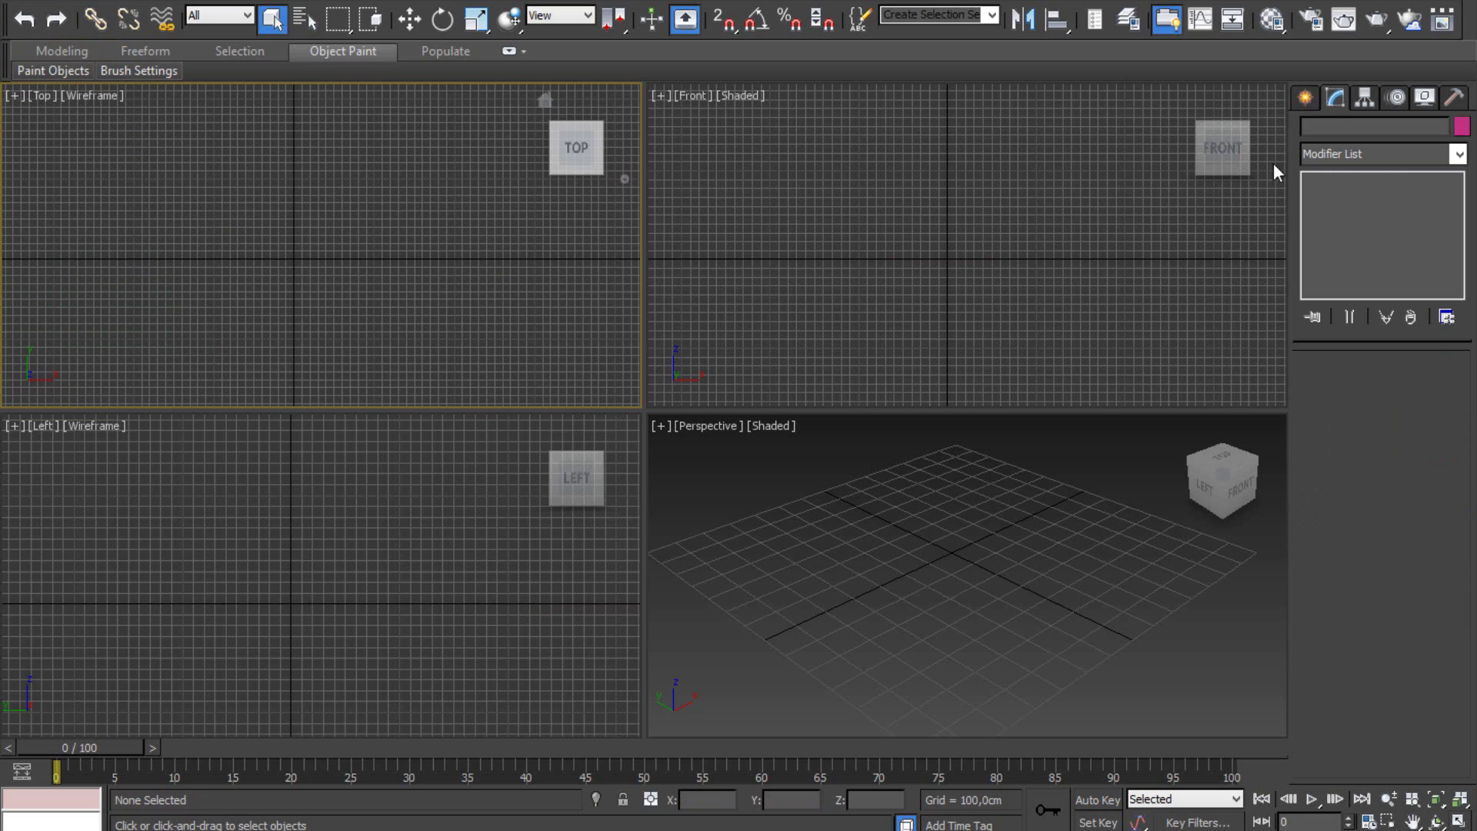
{"action": "left_click", "coordinate": [1307, 99]}
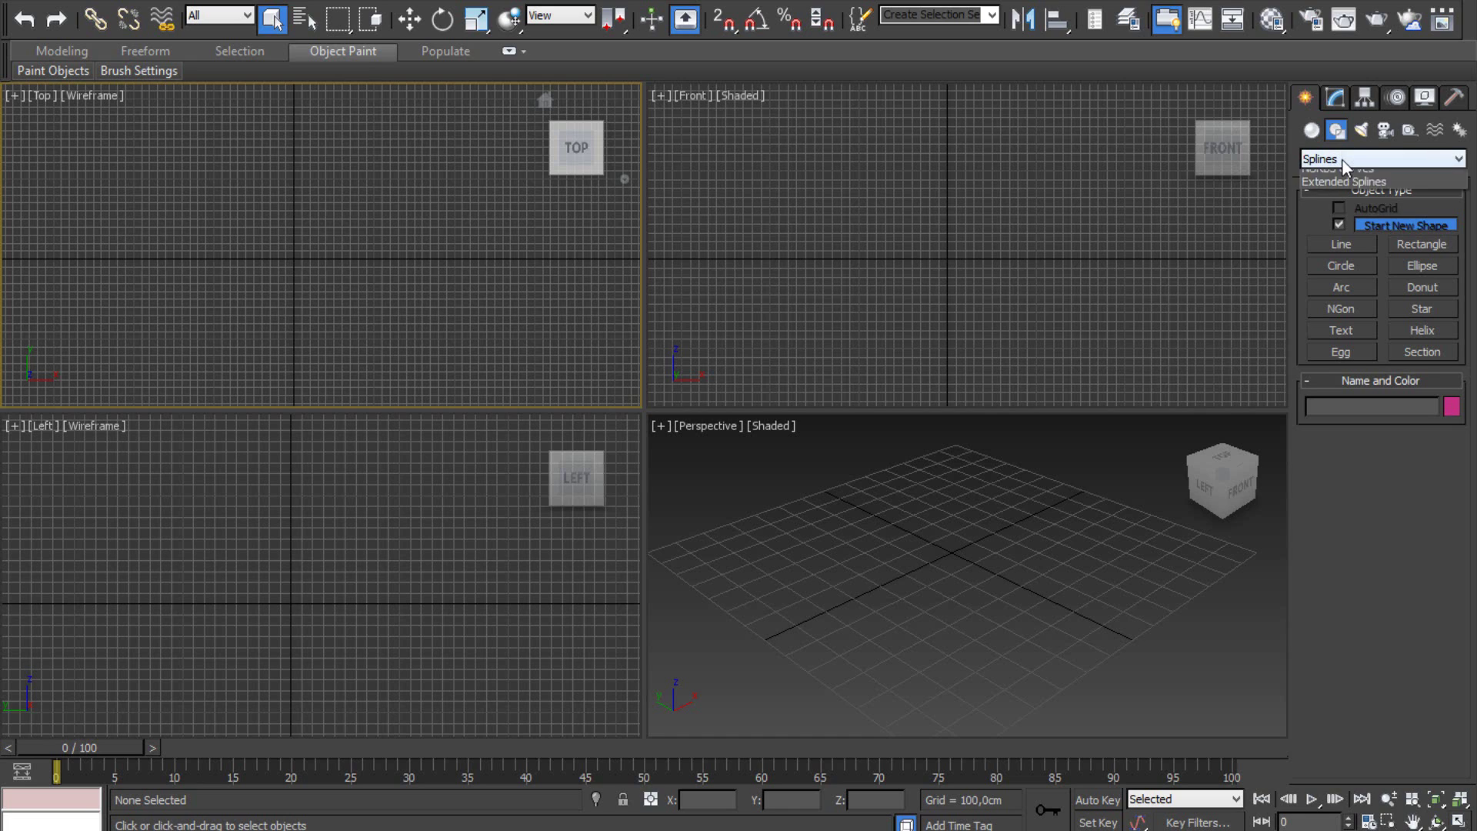
{"action": "left_click", "coordinate": [1342, 159]}
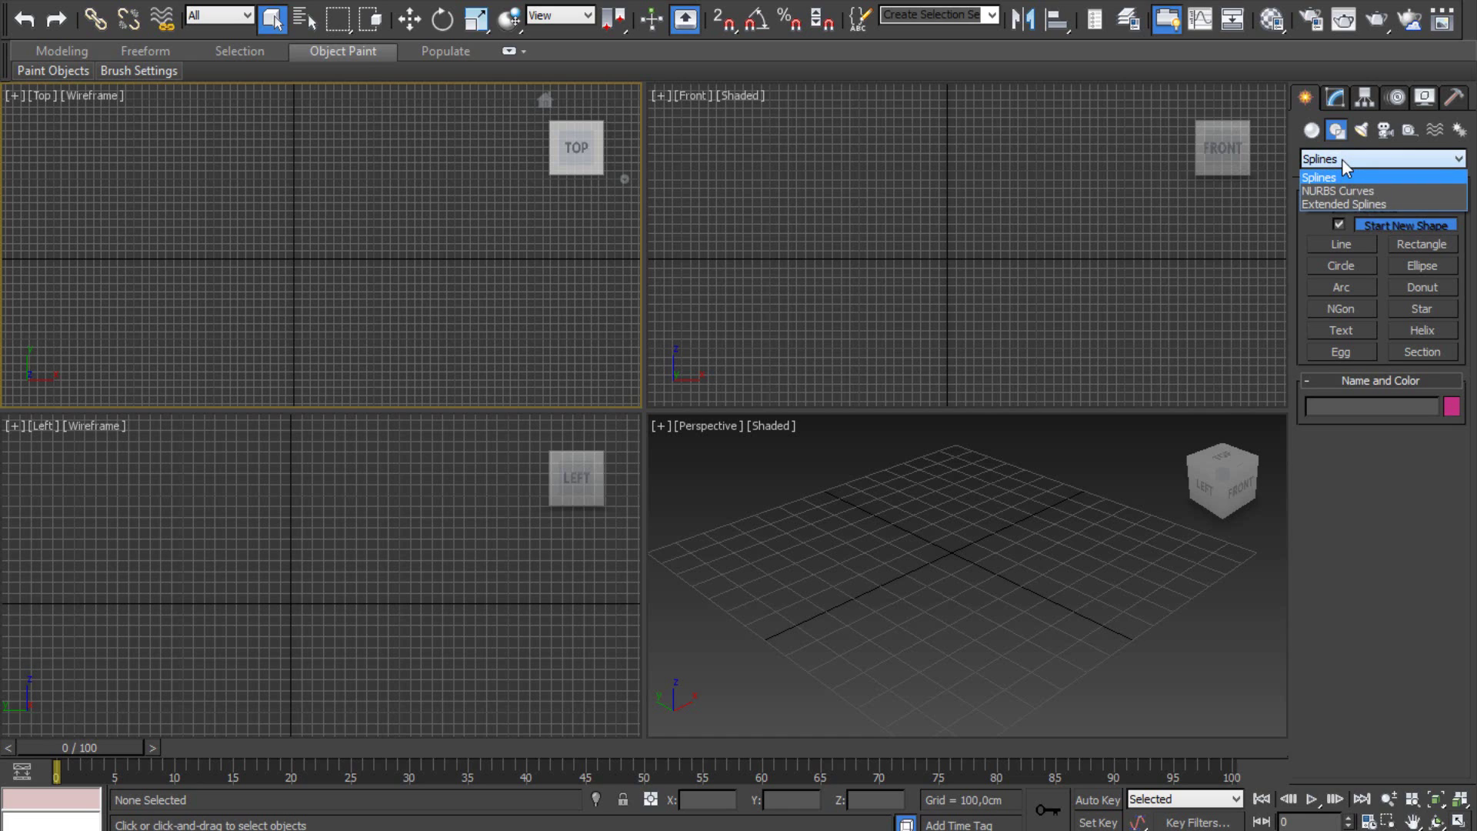
{"action": "left_click", "coordinate": [1344, 191]}
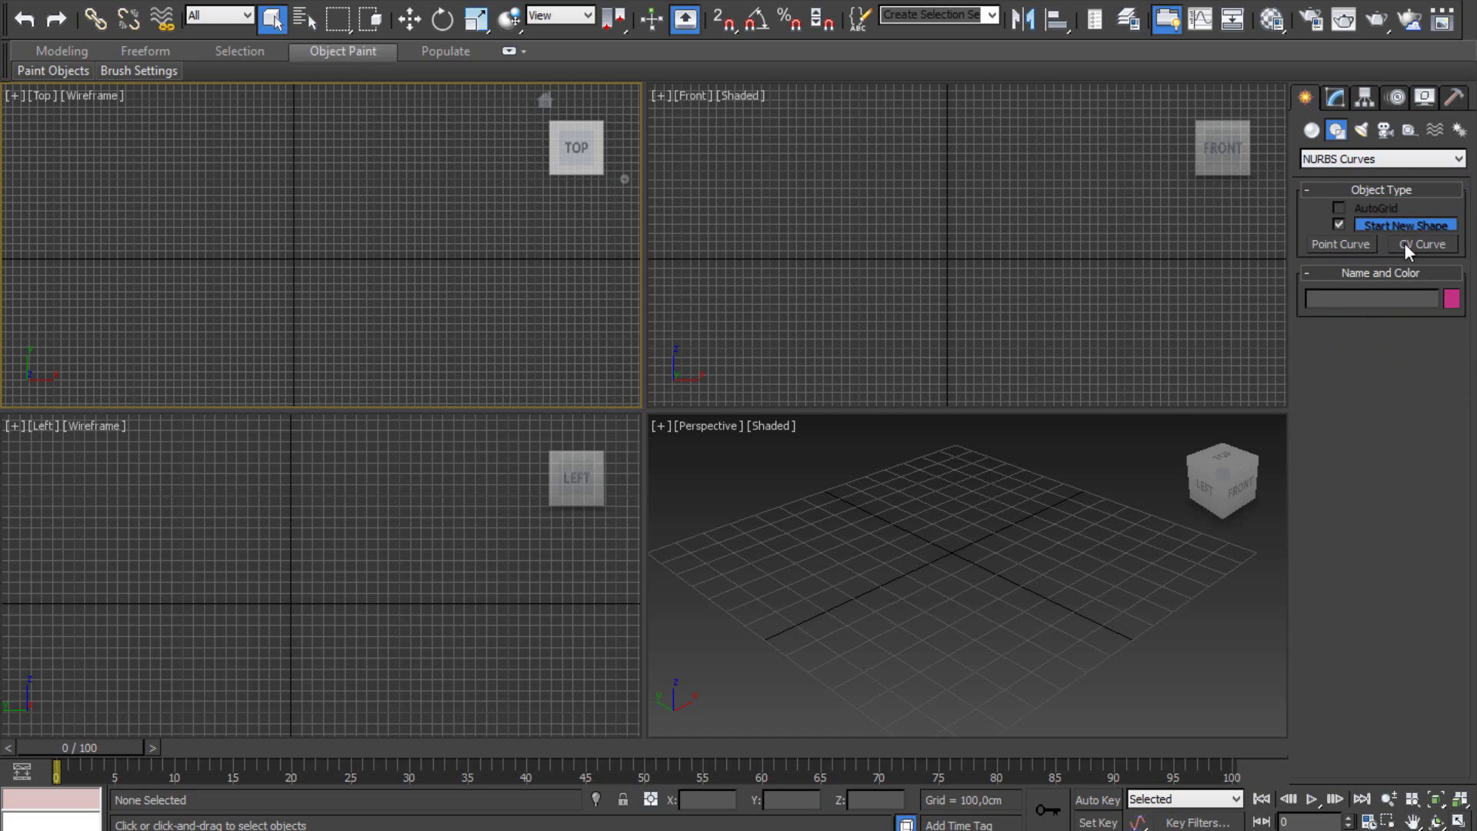
{"action": "left_click", "coordinate": [1346, 243]}
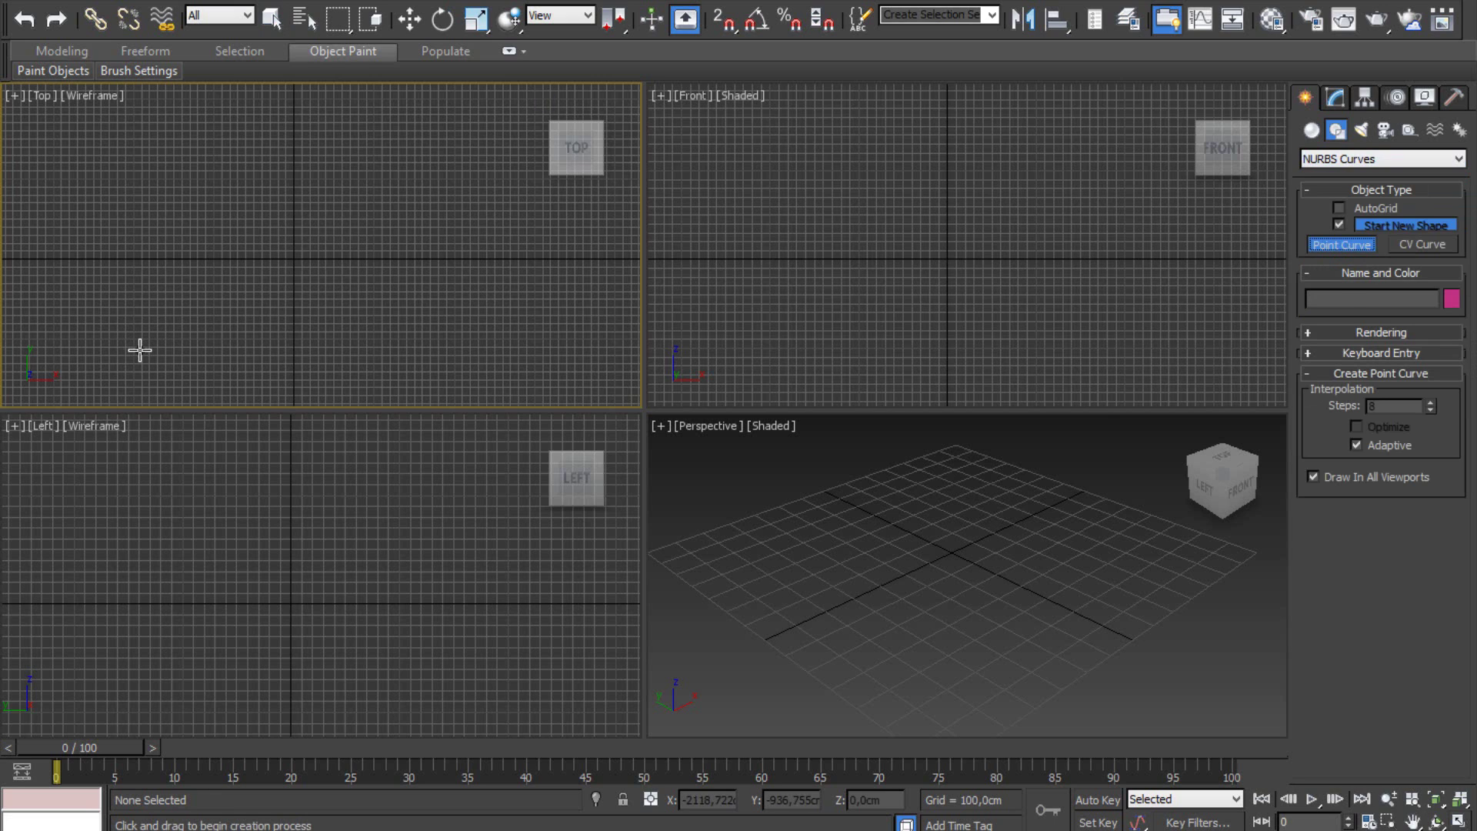
Step: Draw a four-point test point curve in the Top view, then undo it
{"action": "mouse_move", "coordinate": [125, 334]}
{"action": "left_mouse_down"}
{"action": "mouse_move", "coordinate": [168, 283]}
{"action": "mouse_move", "coordinate": [190, 188]}
{"action": "left_mouse_up"}
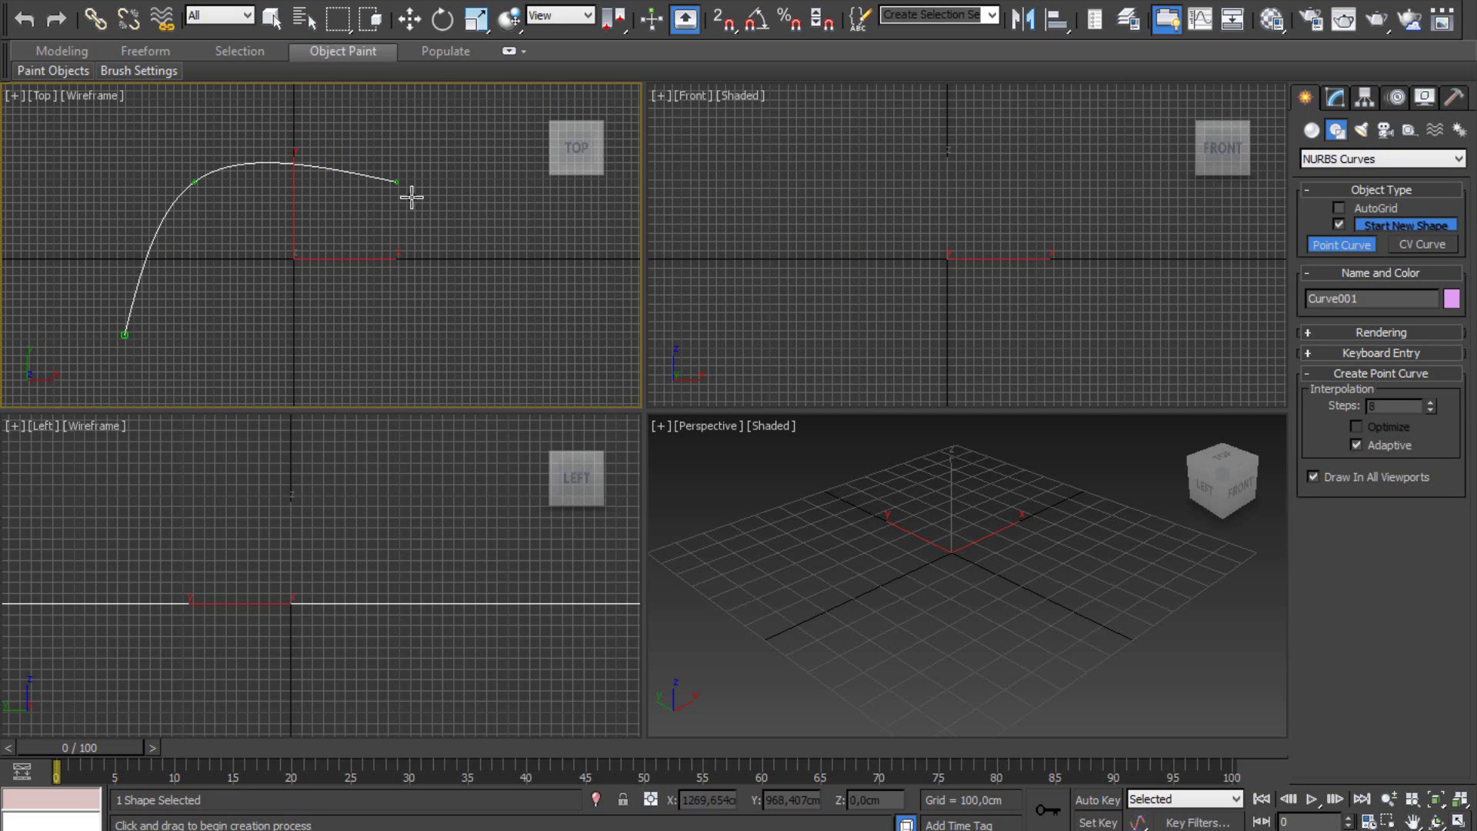
{"action": "left_click", "coordinate": [396, 183]}
{"action": "left_click", "coordinate": [520, 299]}
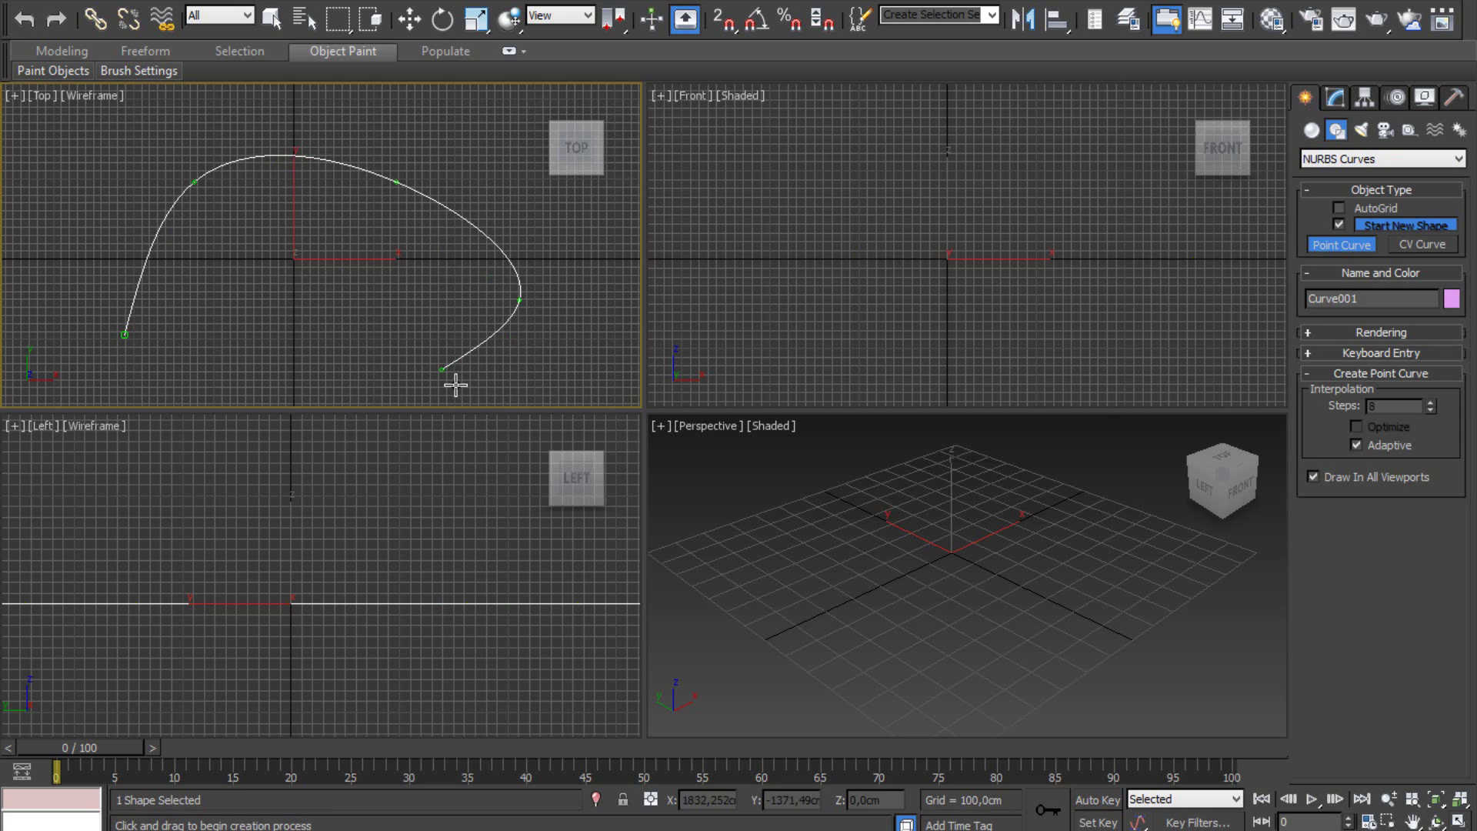
{"action": "left_click", "coordinate": [270, 362]}
{"action": "right_click", "coordinate": [270, 362]}
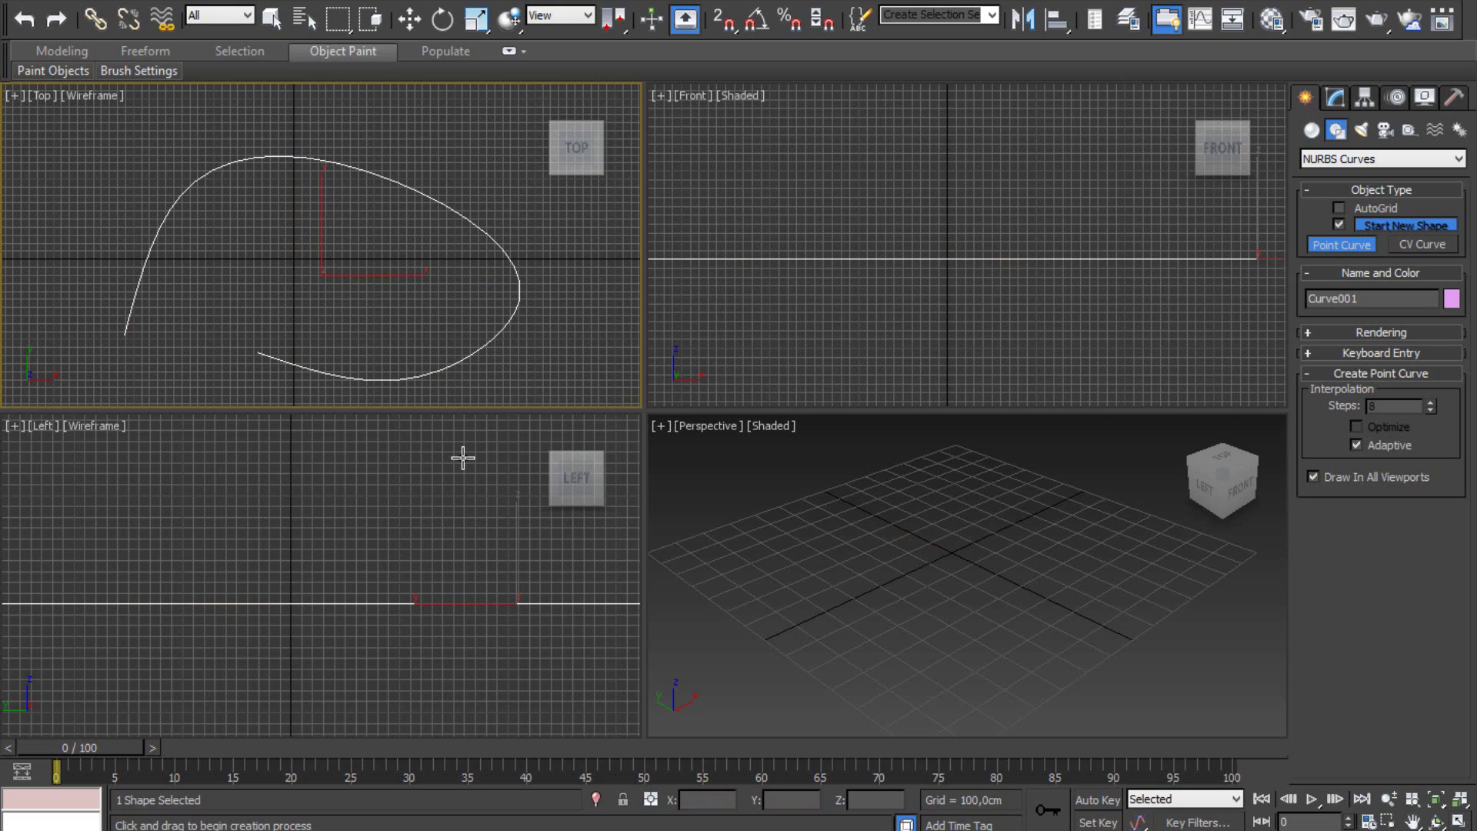
{"action": "key", "text": "ctrl+z"}
{"action": "right_click", "coordinate": [462, 457]}
Step: Draw CV curve Curve001 with control vertices forming an open rounded loop in the Top view
{"action": "left_click", "coordinate": [1430, 248]}
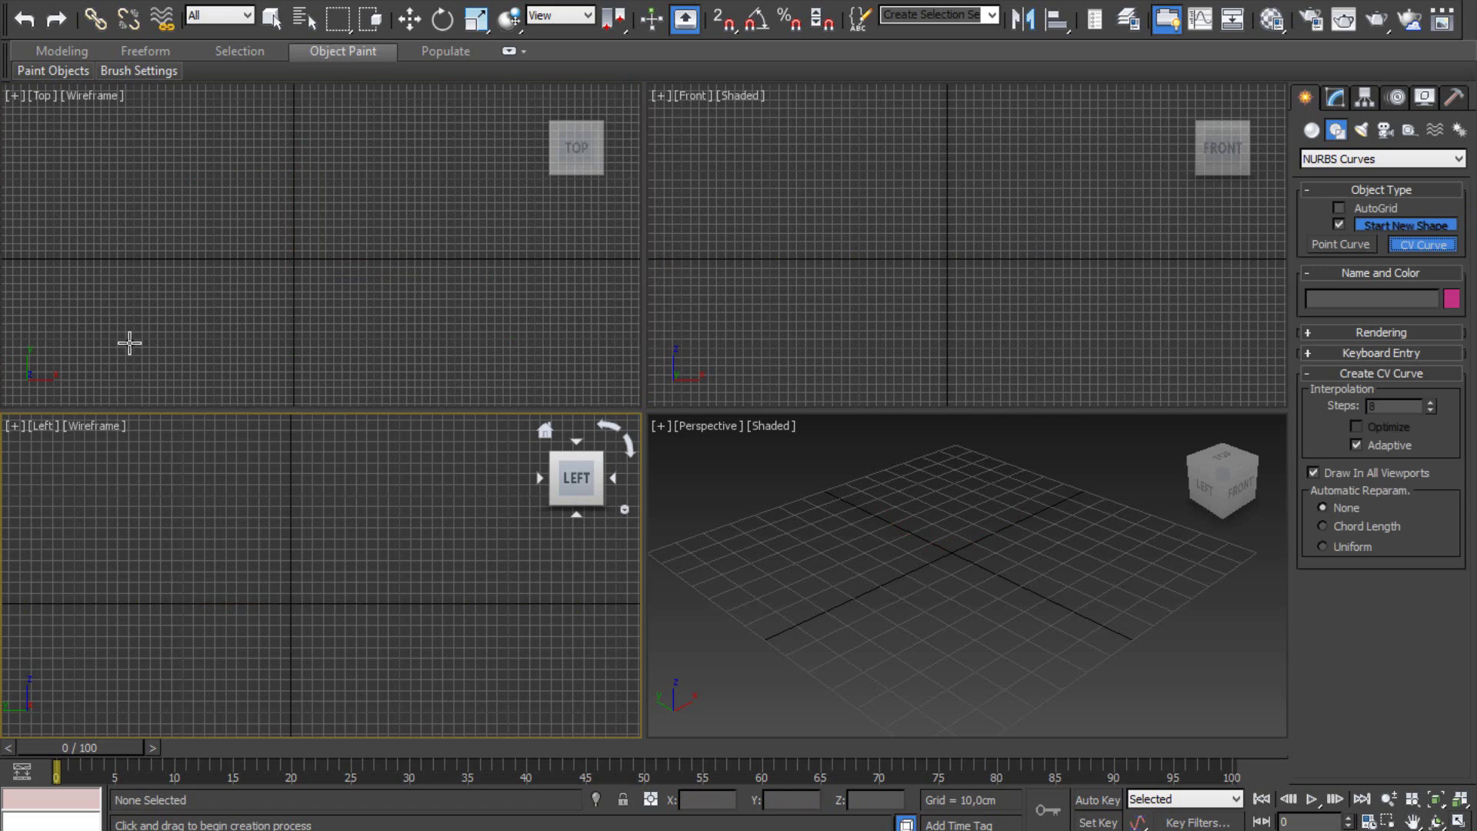
{"action": "left_click_drag", "start_coordinate": [92, 341], "coordinate": [151, 200]}
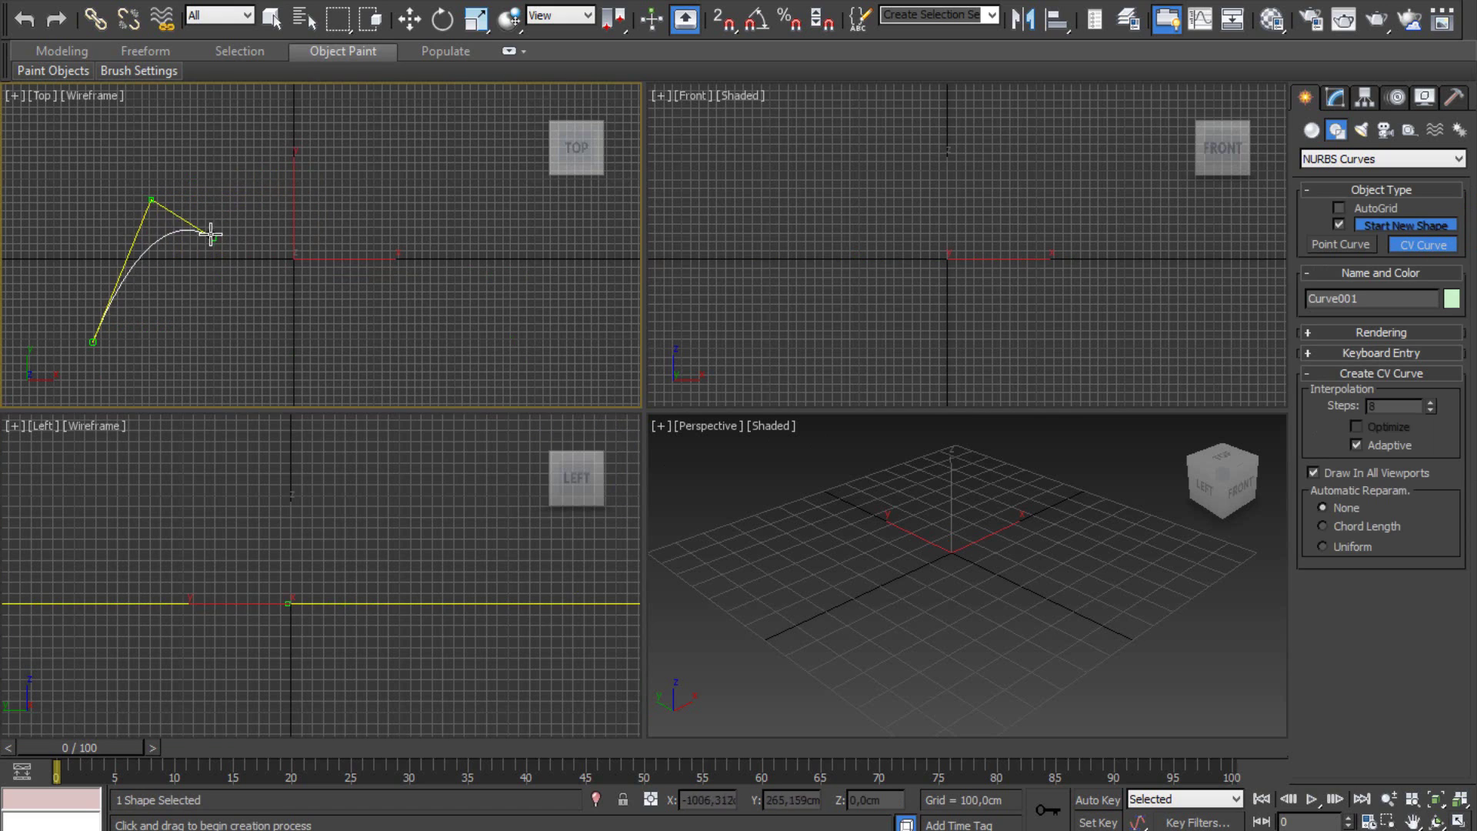
{"action": "right_click", "coordinate": [165, 218]}
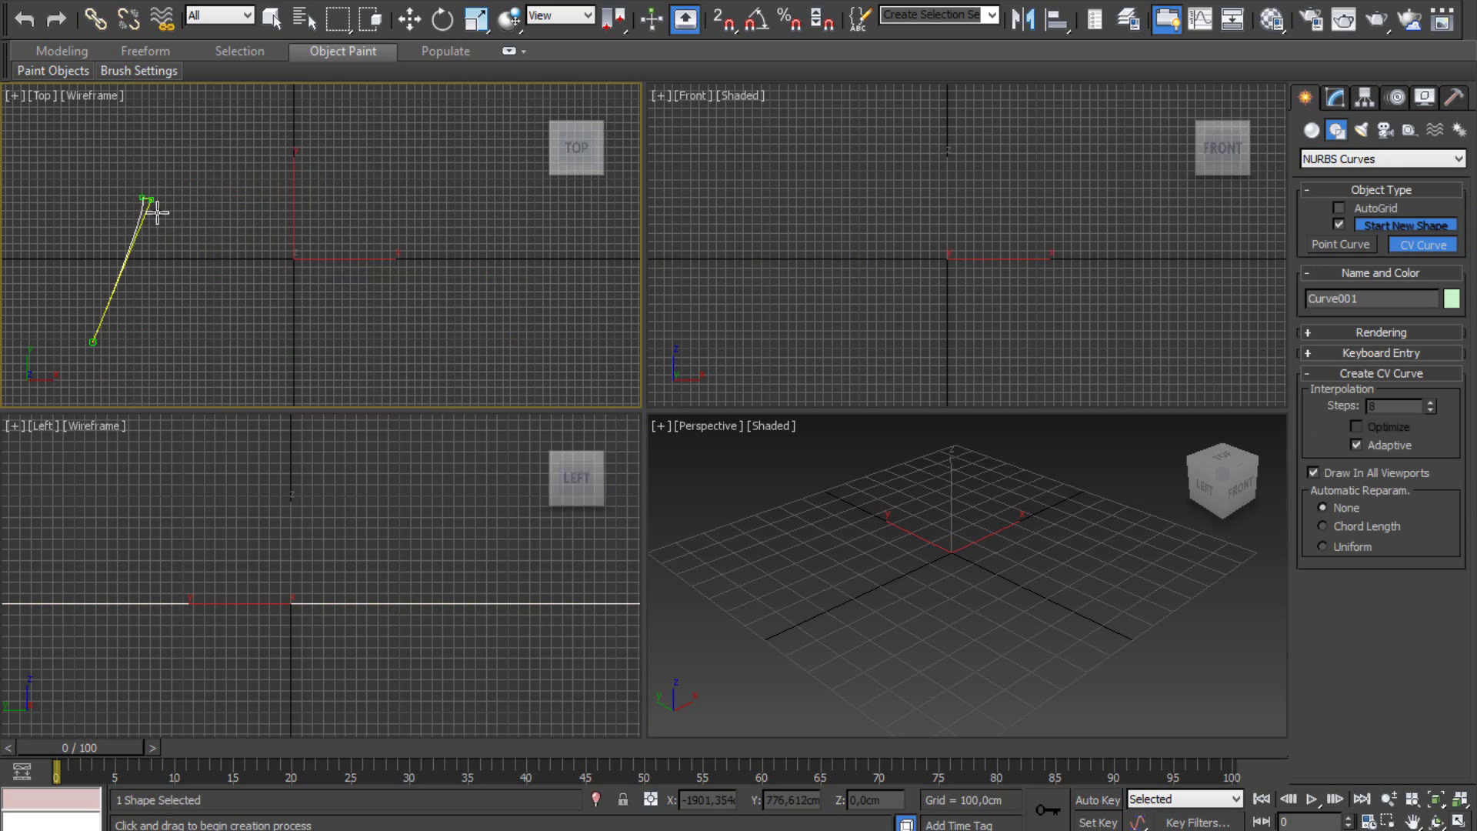
{"action": "left_click", "coordinate": [152, 200]}
{"action": "left_click", "coordinate": [336, 209]}
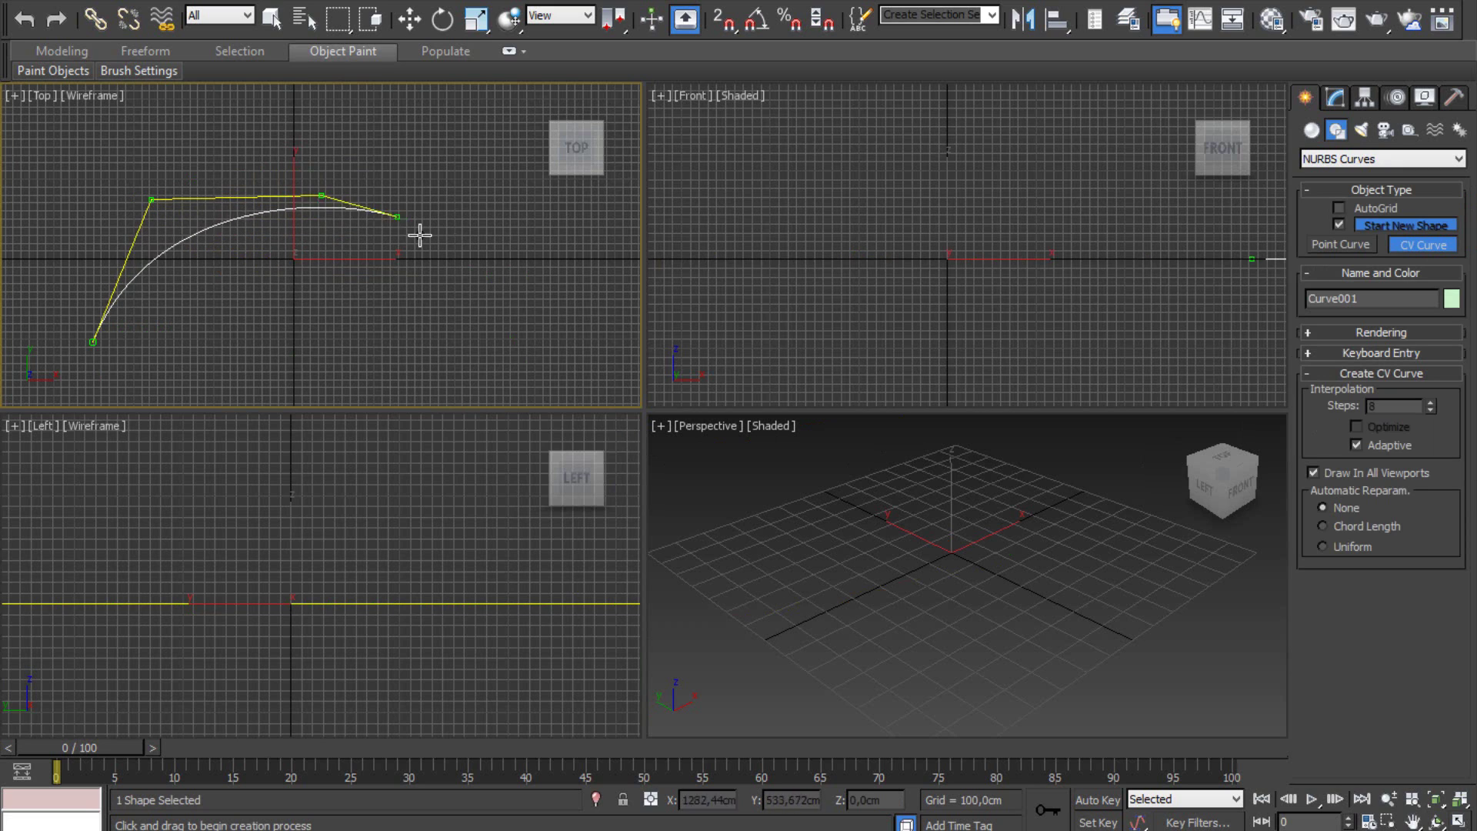
{"action": "left_click", "coordinate": [560, 315]}
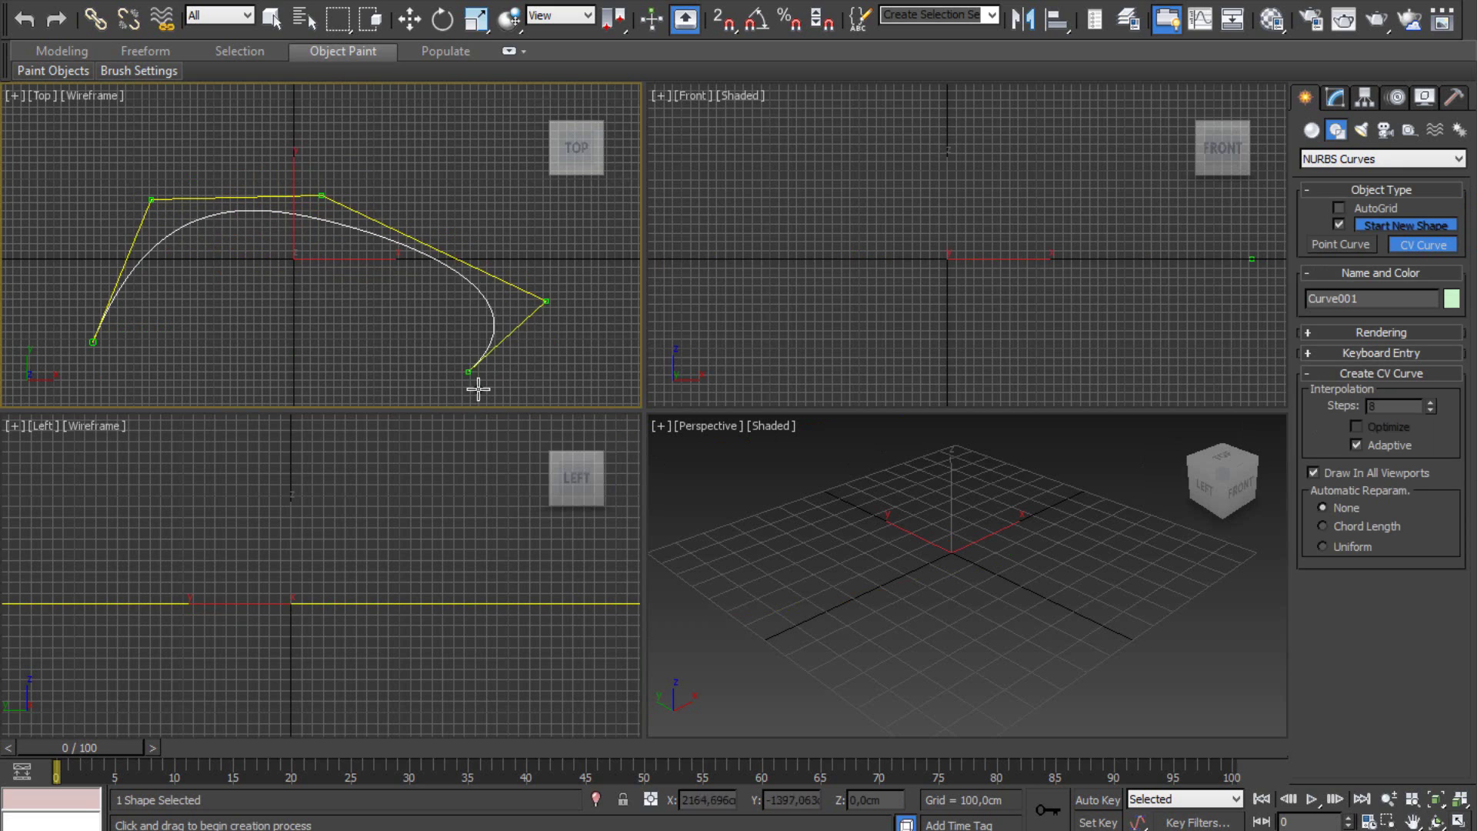
{"action": "left_click", "coordinate": [283, 397]}
{"action": "right_click", "coordinate": [283, 397]}
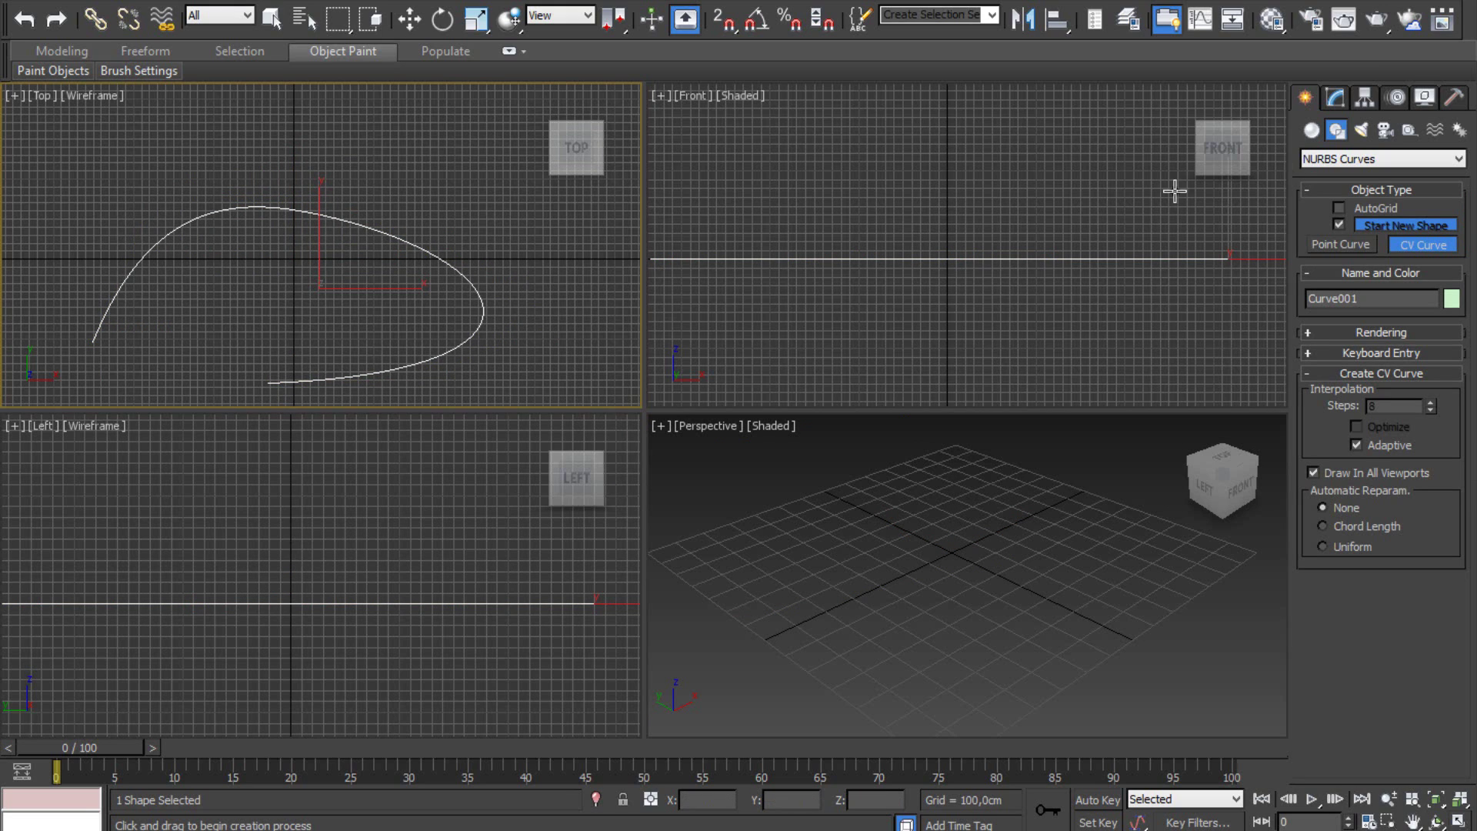
{"action": "left_click", "coordinate": [1336, 98]}
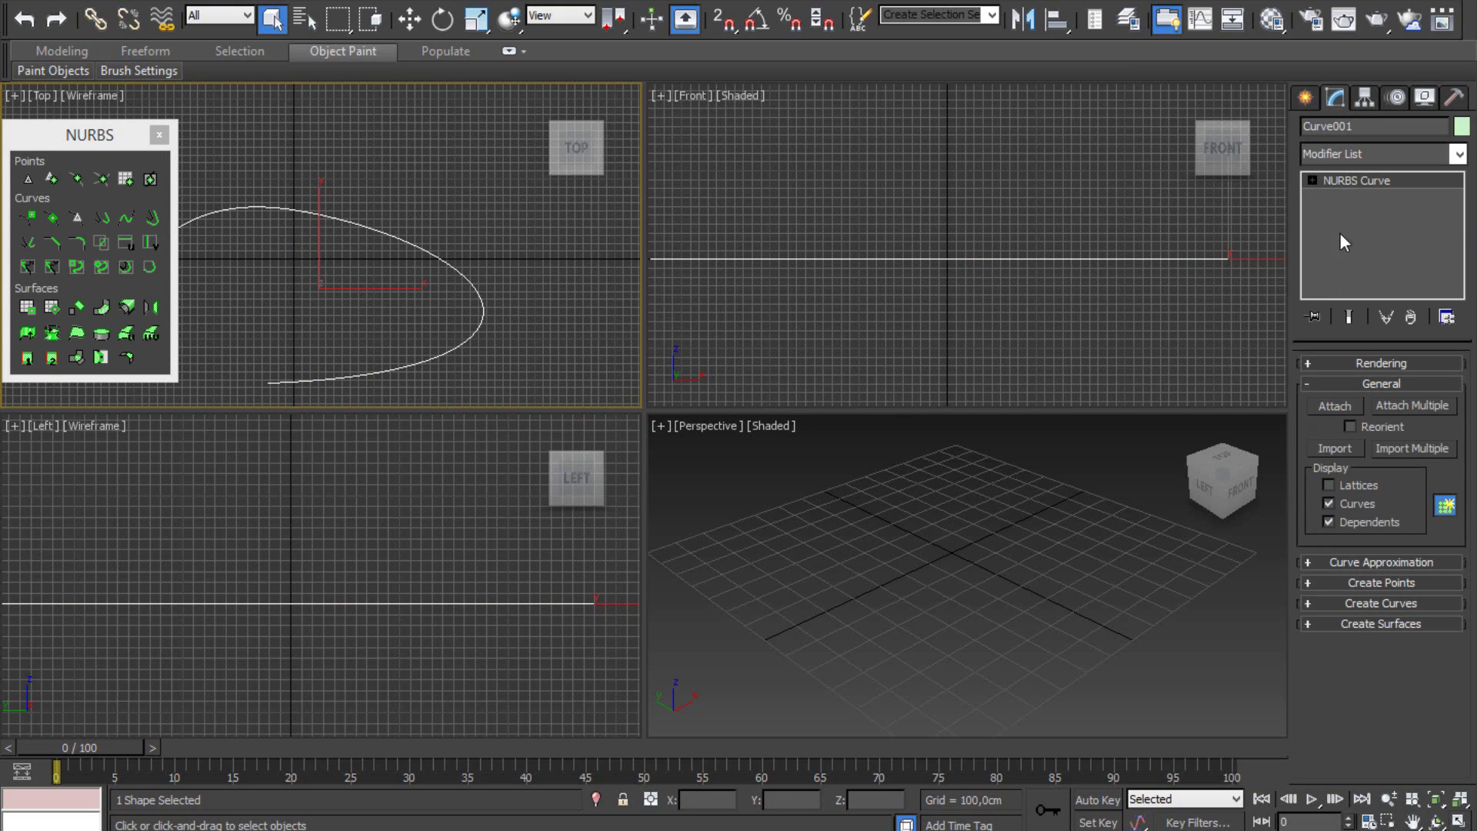
Step: At Curve CV level, drag Curve001's top control vertex upward with Move
{"action": "left_click", "coordinate": [1312, 180]}
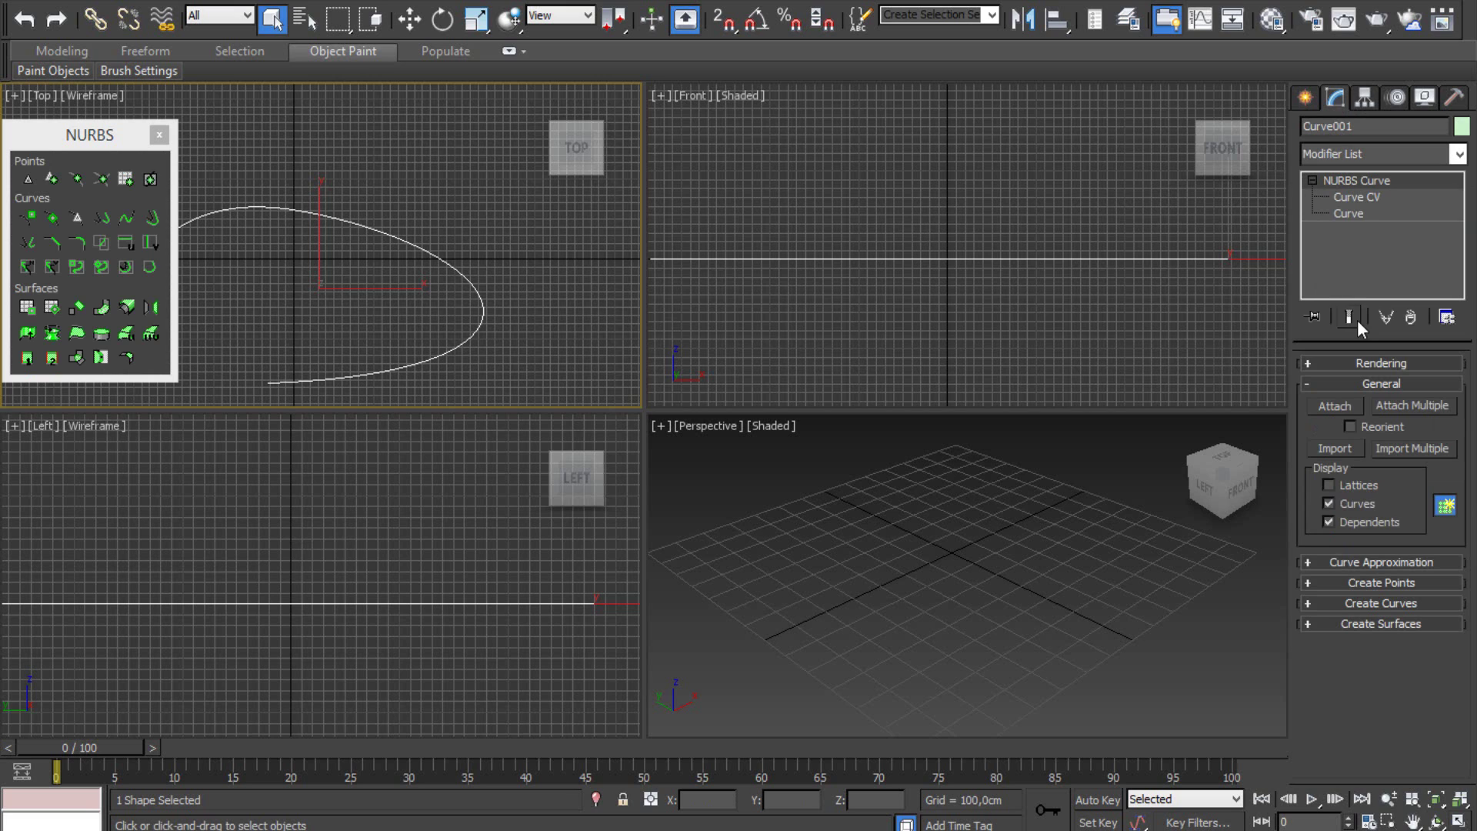
{"action": "left_click", "coordinate": [1356, 196]}
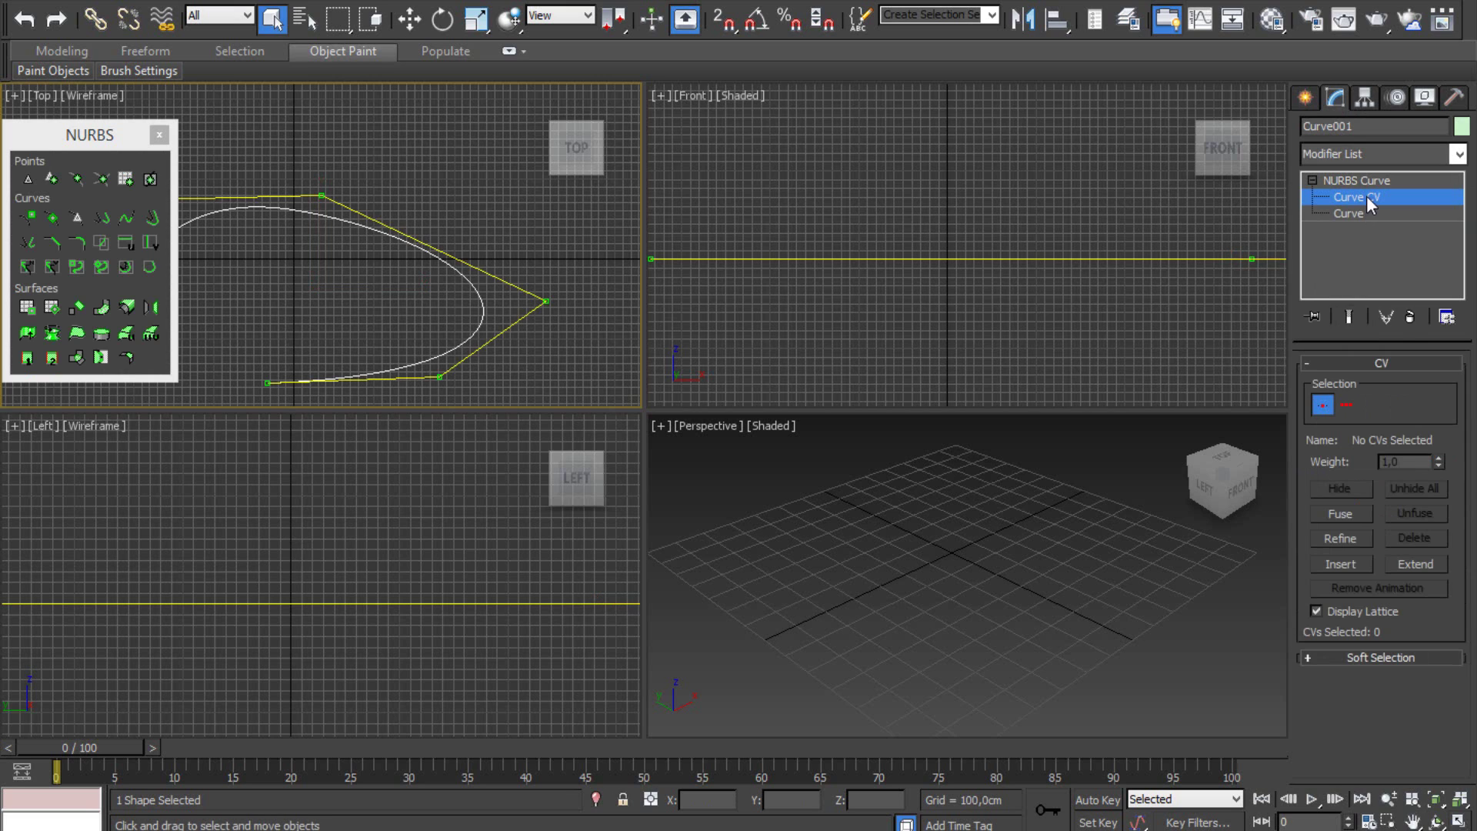
{"action": "mouse_move", "coordinate": [378, 103]}
{"action": "middle_mouse_down"}
{"action": "mouse_move", "coordinate": [536, 184]}
{"action": "mouse_move", "coordinate": [428, 210]}
{"action": "middle_mouse_up"}
{"action": "left_click", "coordinate": [470, 200]}
{"action": "left_click", "coordinate": [409, 19]}
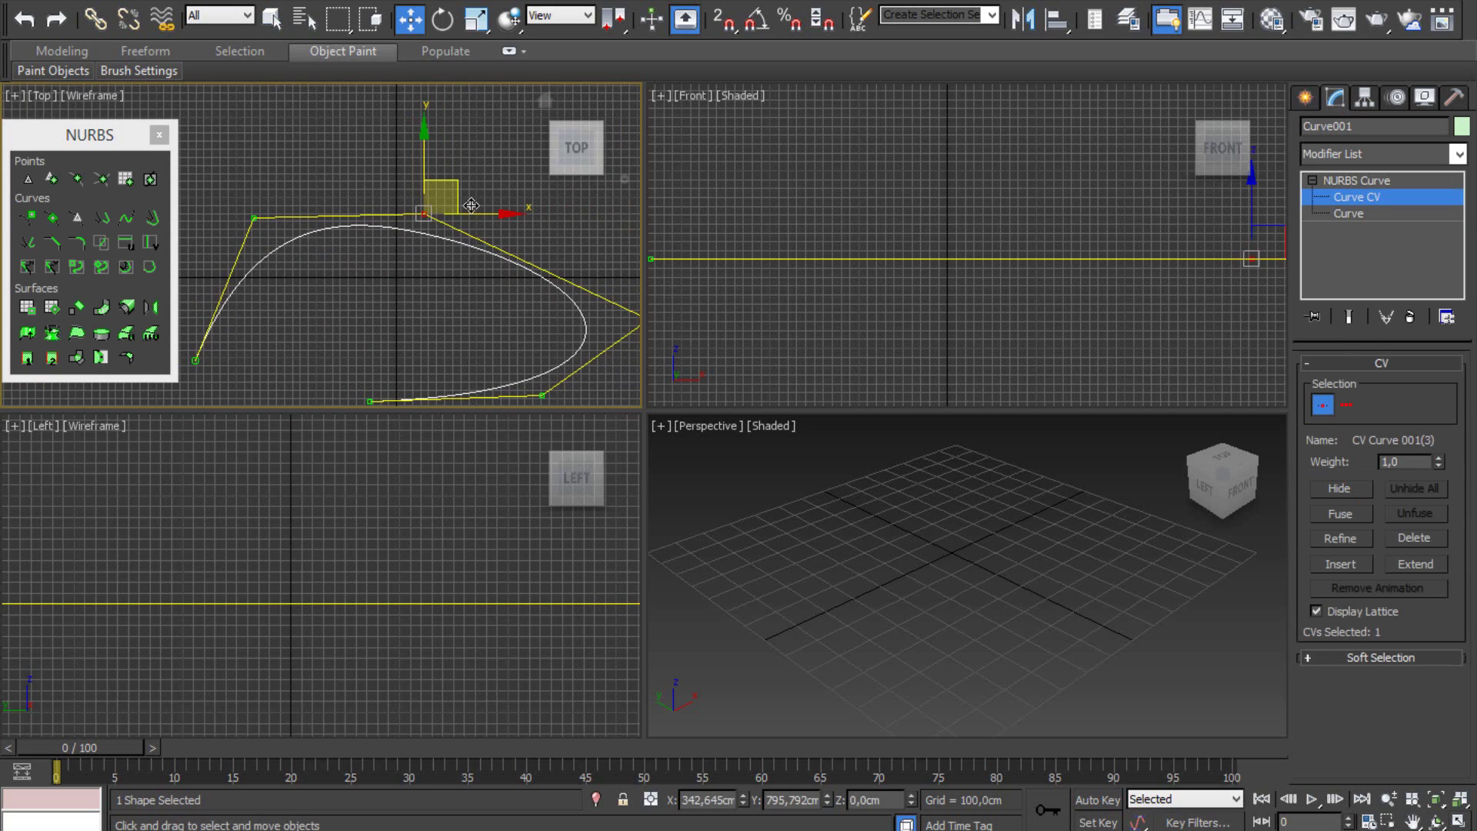
{"action": "mouse_move", "coordinate": [473, 205]}
{"action": "left_mouse_down"}
{"action": "mouse_move", "coordinate": [480, 120]}
{"action": "mouse_move", "coordinate": [472, 148]}
{"action": "left_mouse_up"}
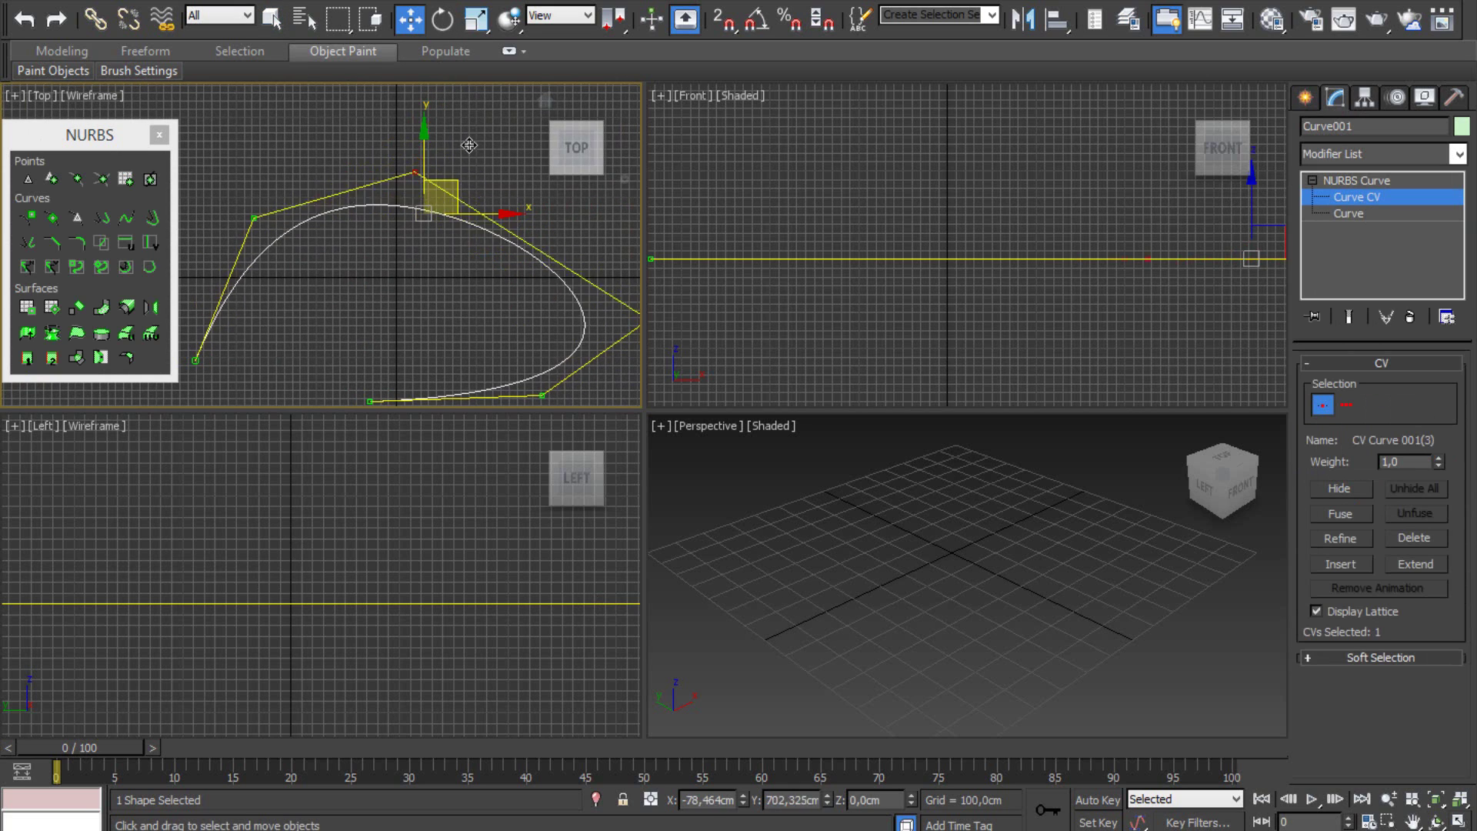
{"action": "middle_click_drag", "start_coordinate": [494, 285], "coordinate": [454, 256]}
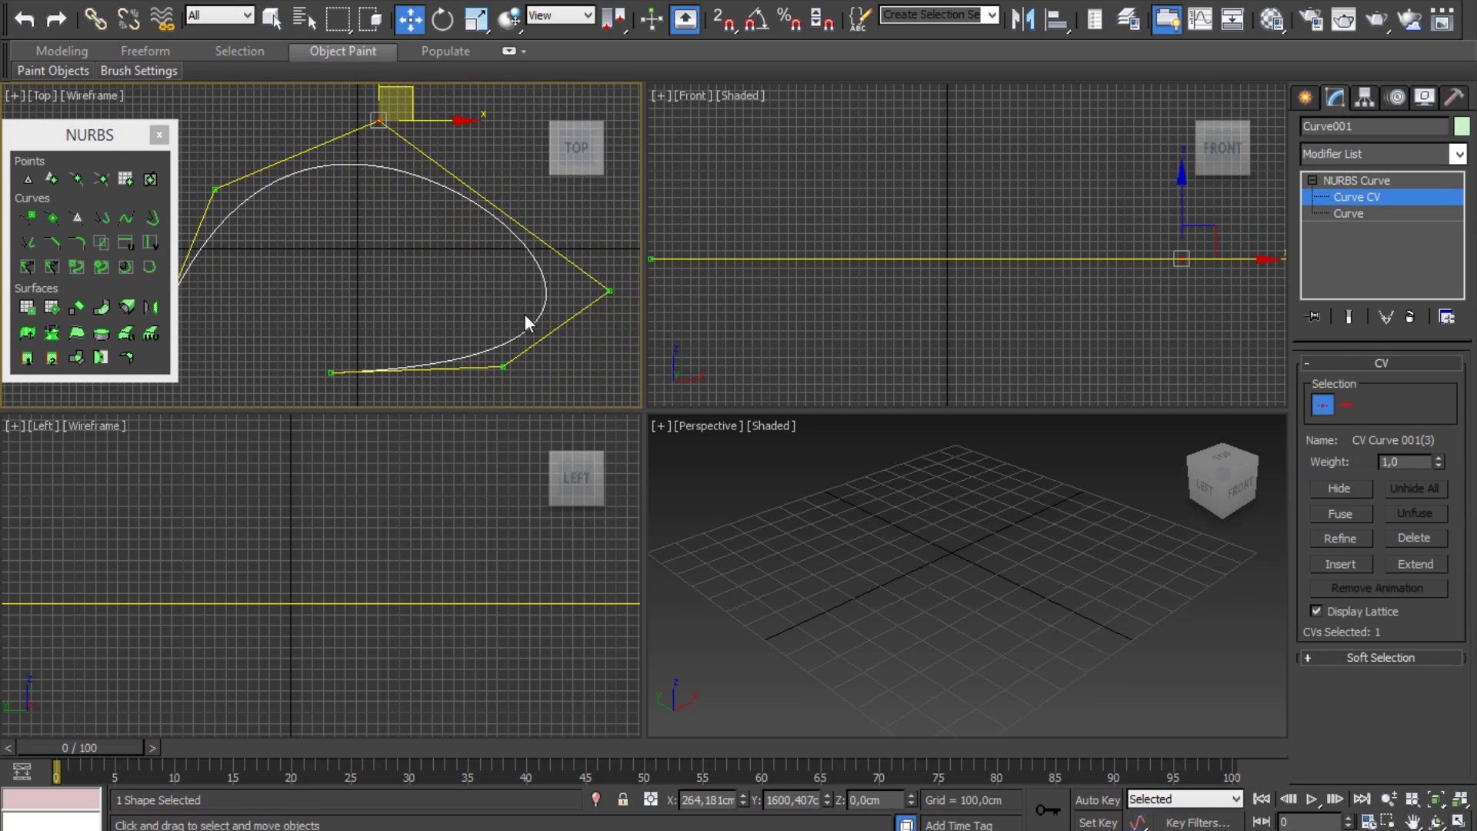
Step: Move the left control vertex up and left, then return to object level
{"action": "left_click", "coordinate": [1347, 213]}
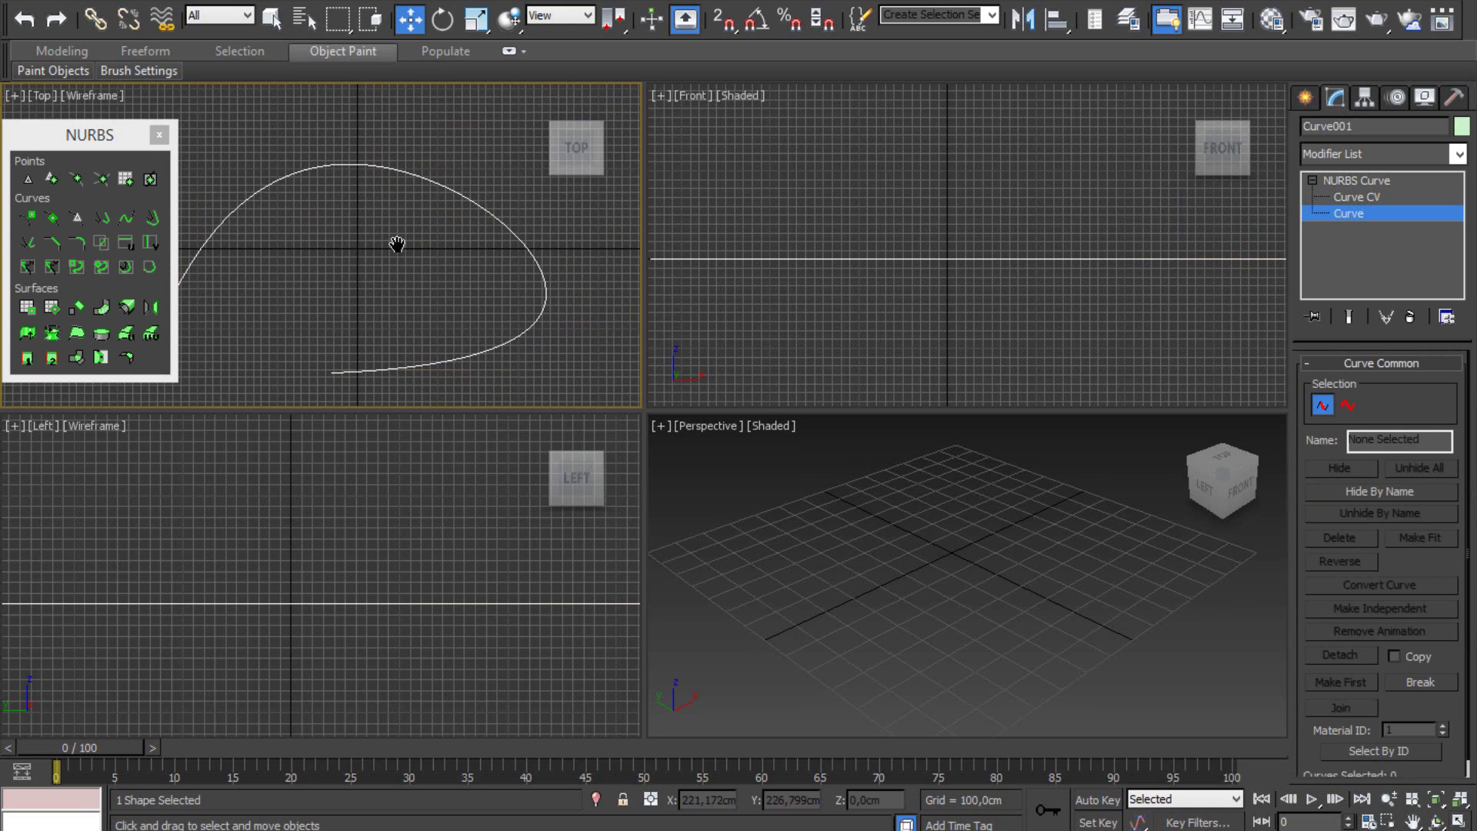
{"action": "middle_click_drag", "start_coordinate": [276, 210], "coordinate": [331, 208]}
{"action": "left_click", "coordinate": [325, 193]}
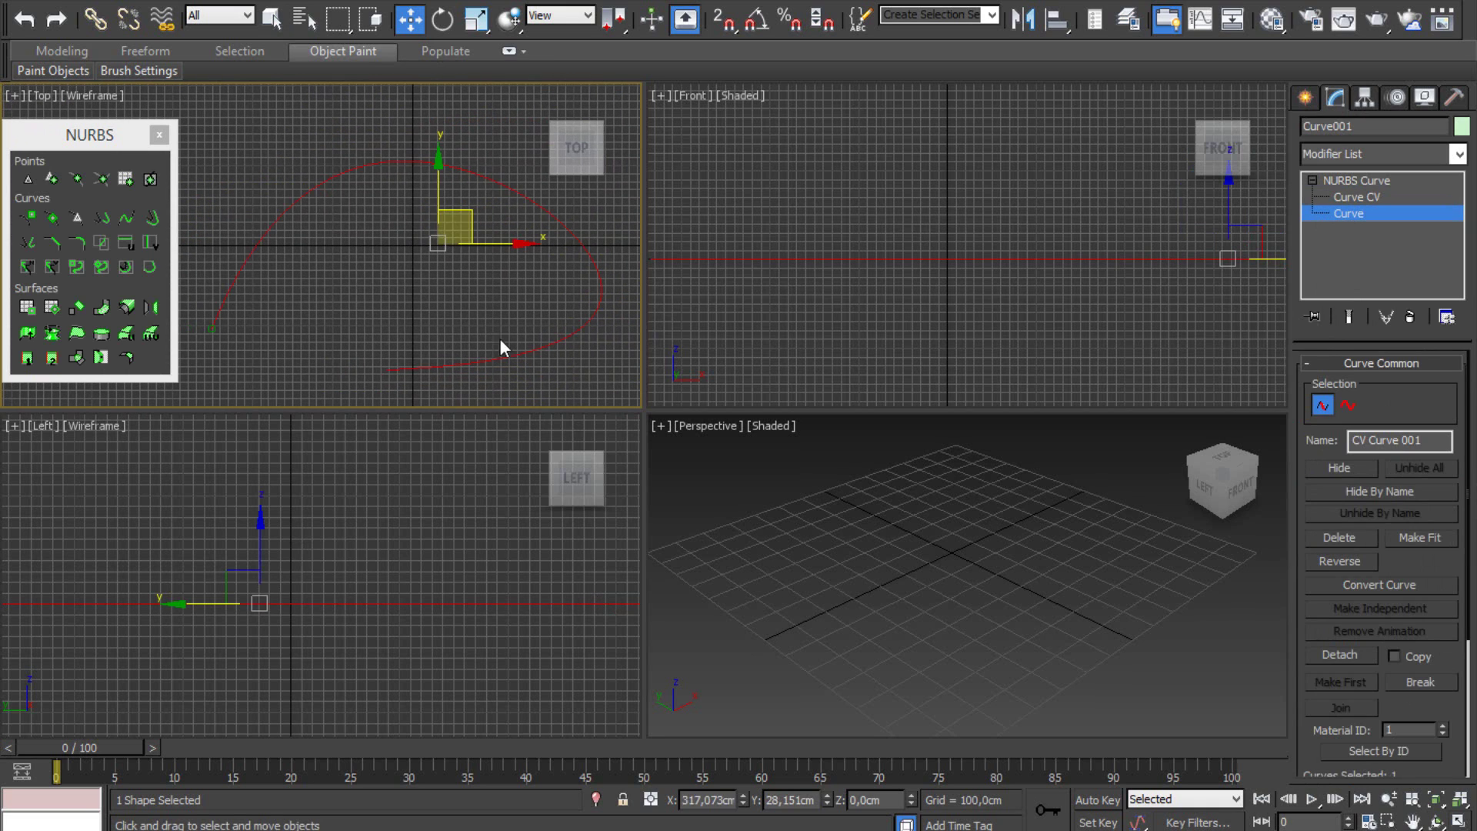
{"action": "middle_click_drag", "start_coordinate": [531, 313], "coordinate": [492, 274]}
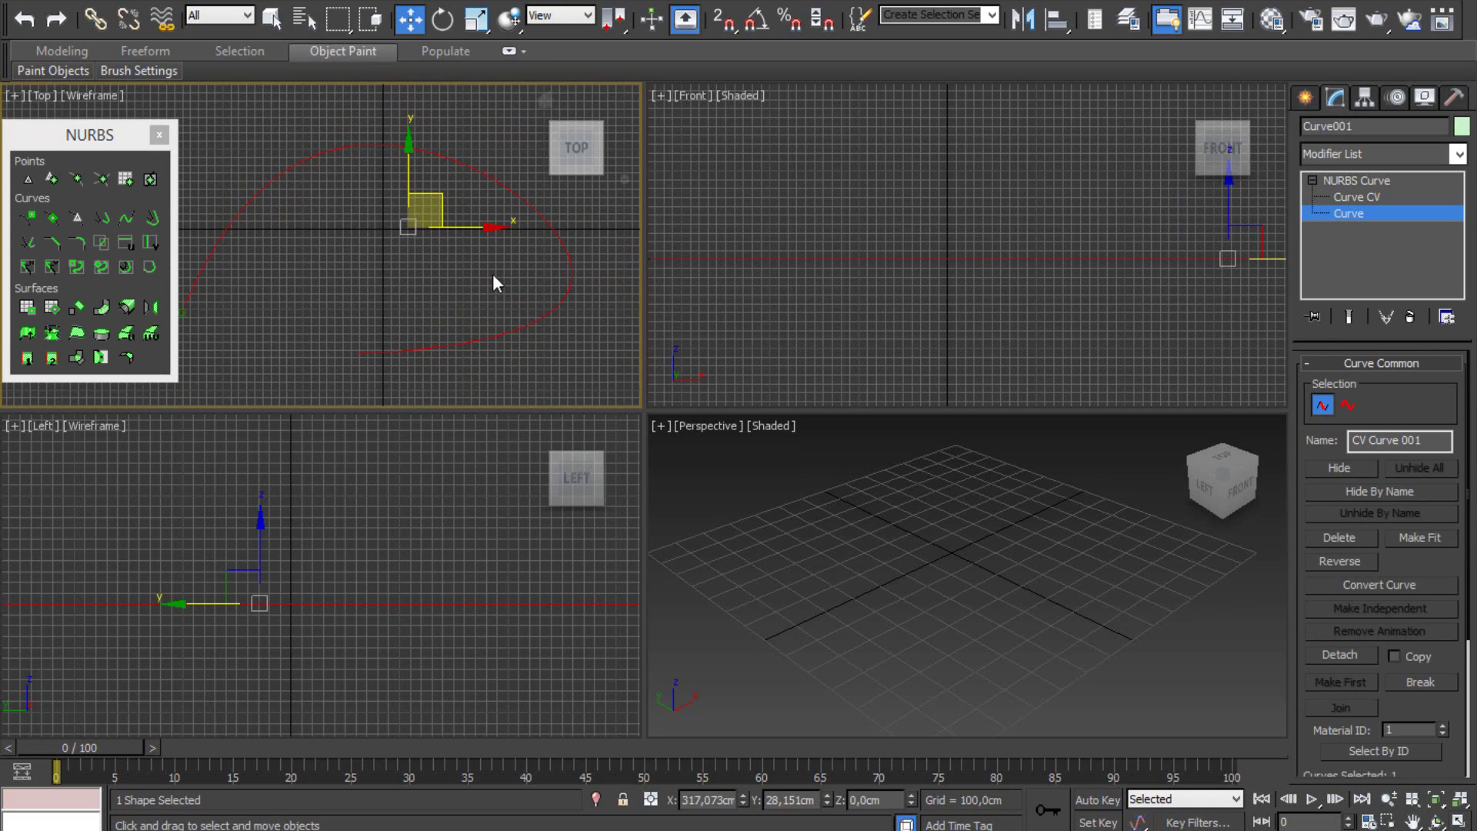
{"action": "left_click", "coordinate": [1360, 214]}
{"action": "left_click", "coordinate": [1357, 197]}
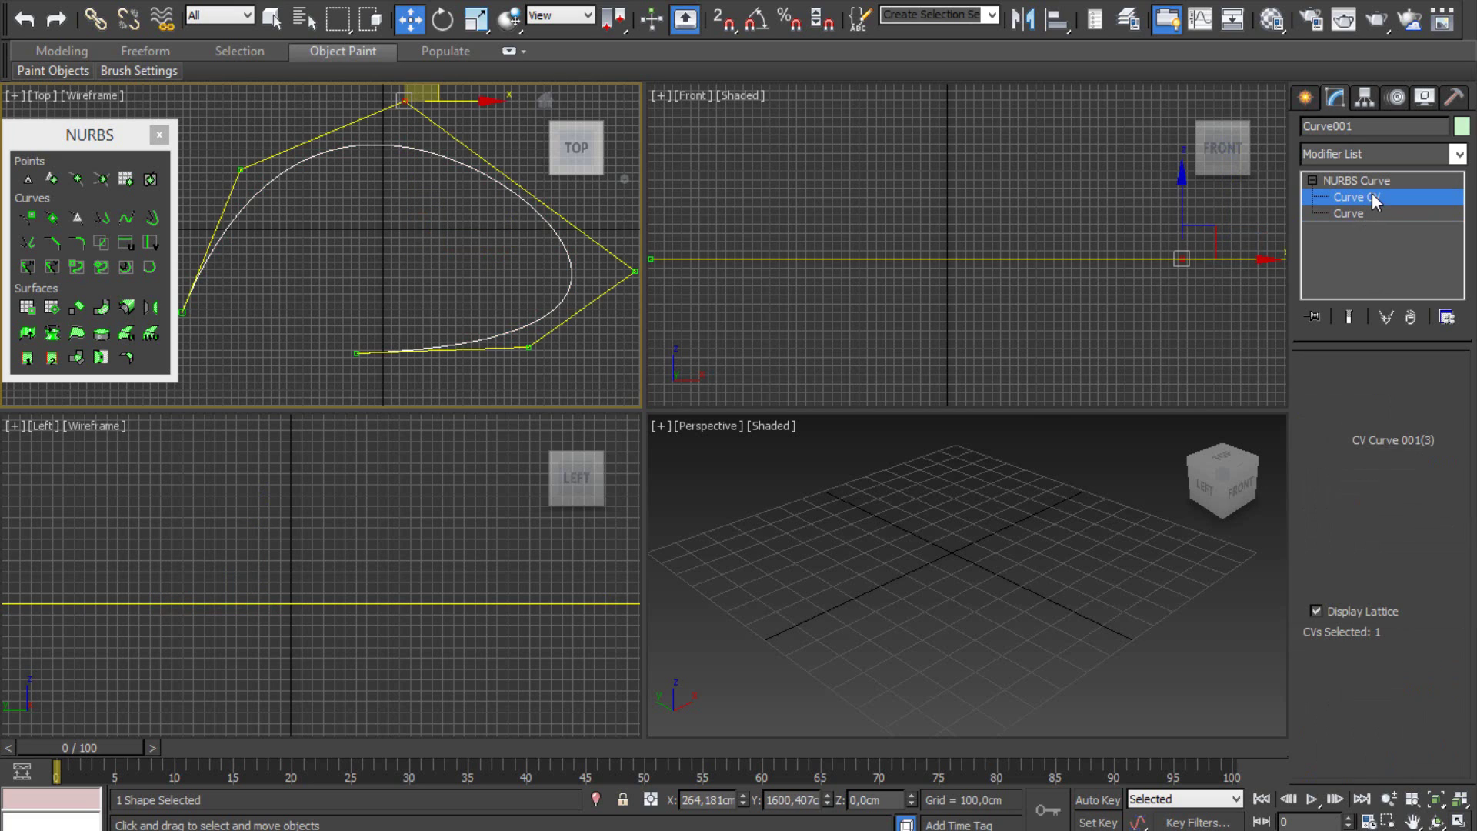
{"action": "left_click", "coordinate": [427, 96]}
{"action": "scroll", "coordinate": [423, 299], "scroll_direction": "up", "scroll_amount": 2}
{"action": "scroll", "coordinate": [343, 202], "scroll_direction": "down", "scroll_amount": 3}
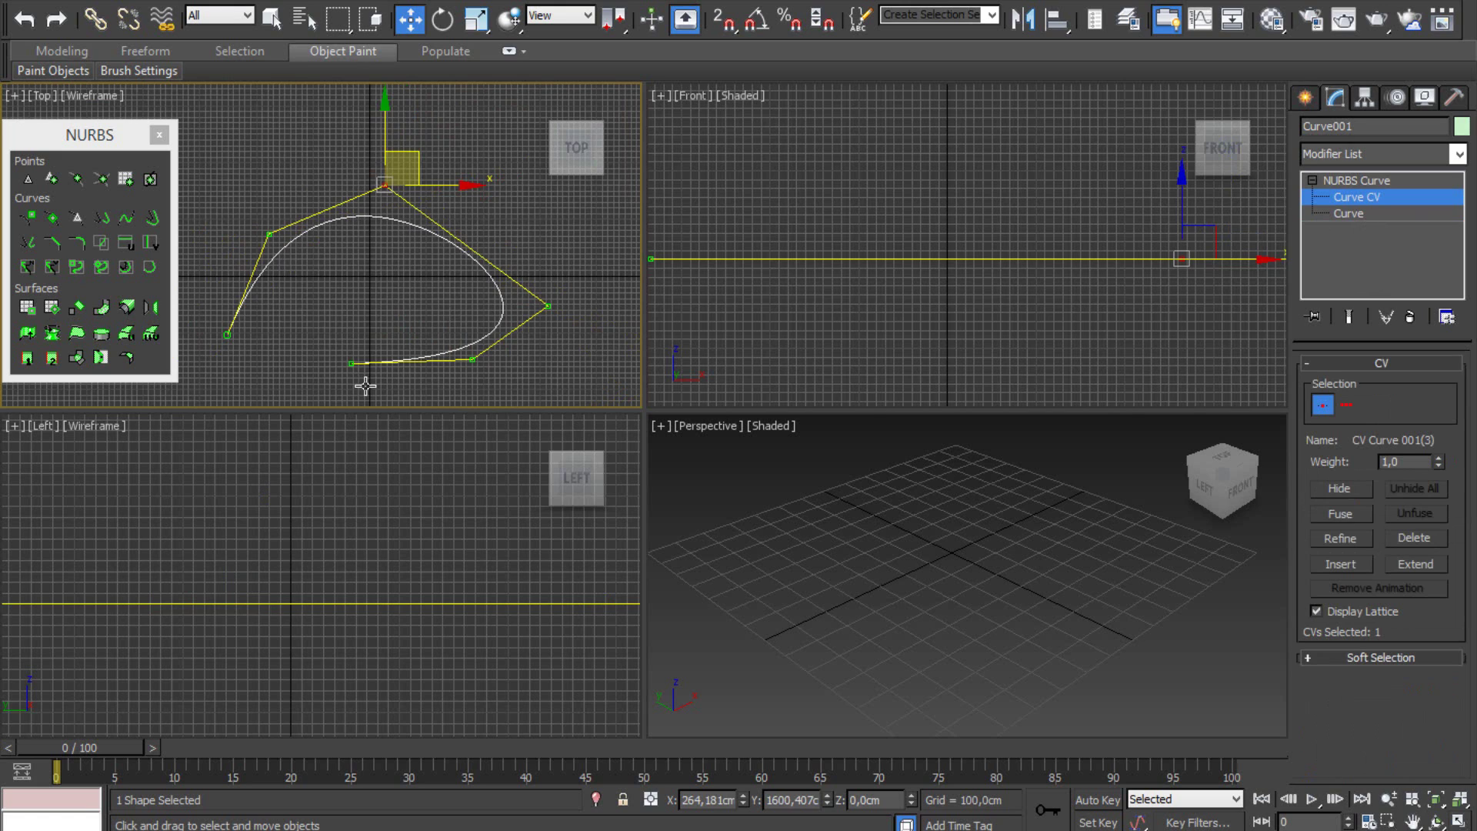
{"action": "left_click", "coordinate": [269, 234]}
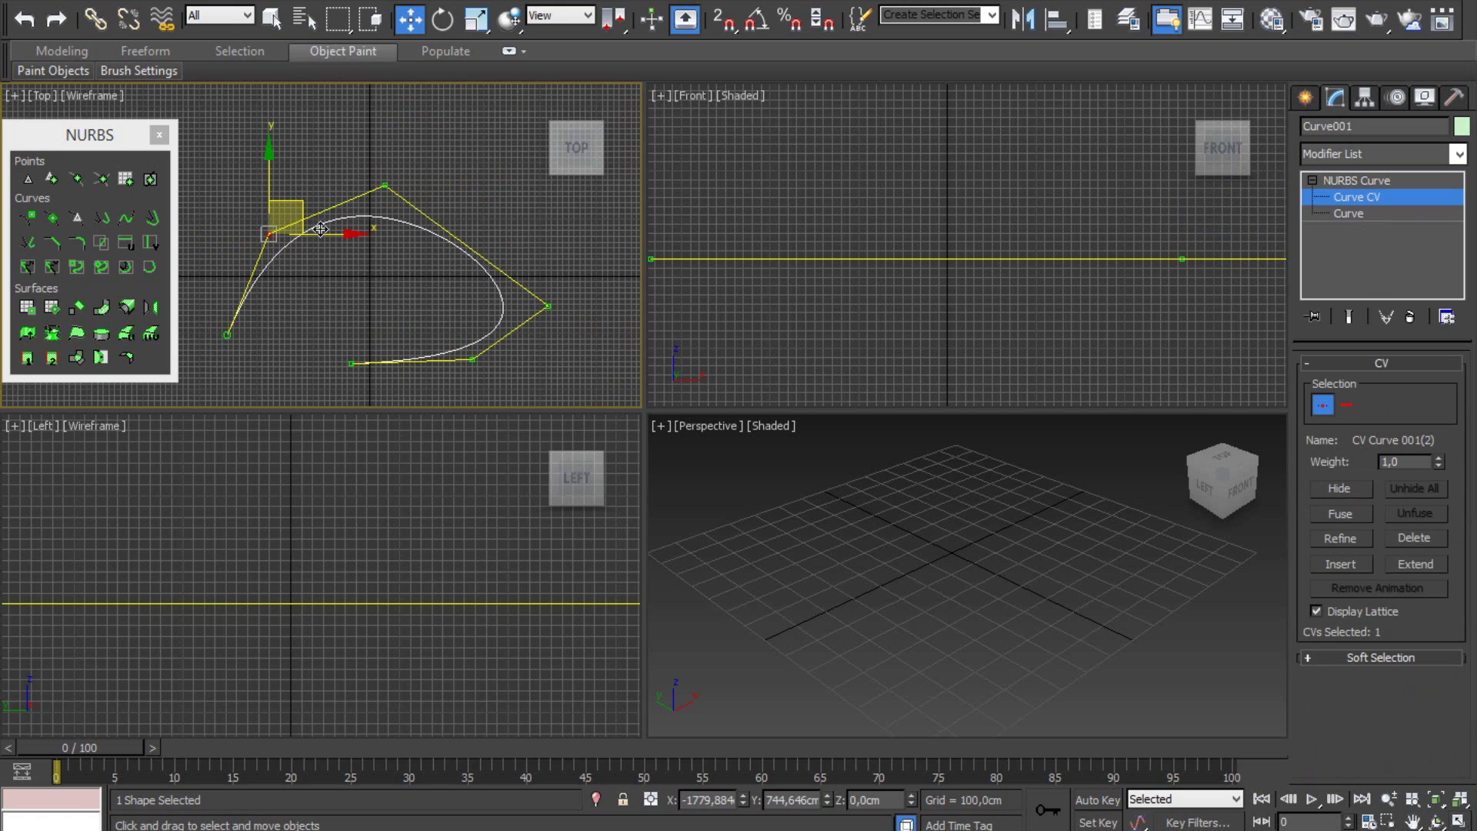
{"action": "left_click_drag", "start_coordinate": [329, 229], "coordinate": [216, 201]}
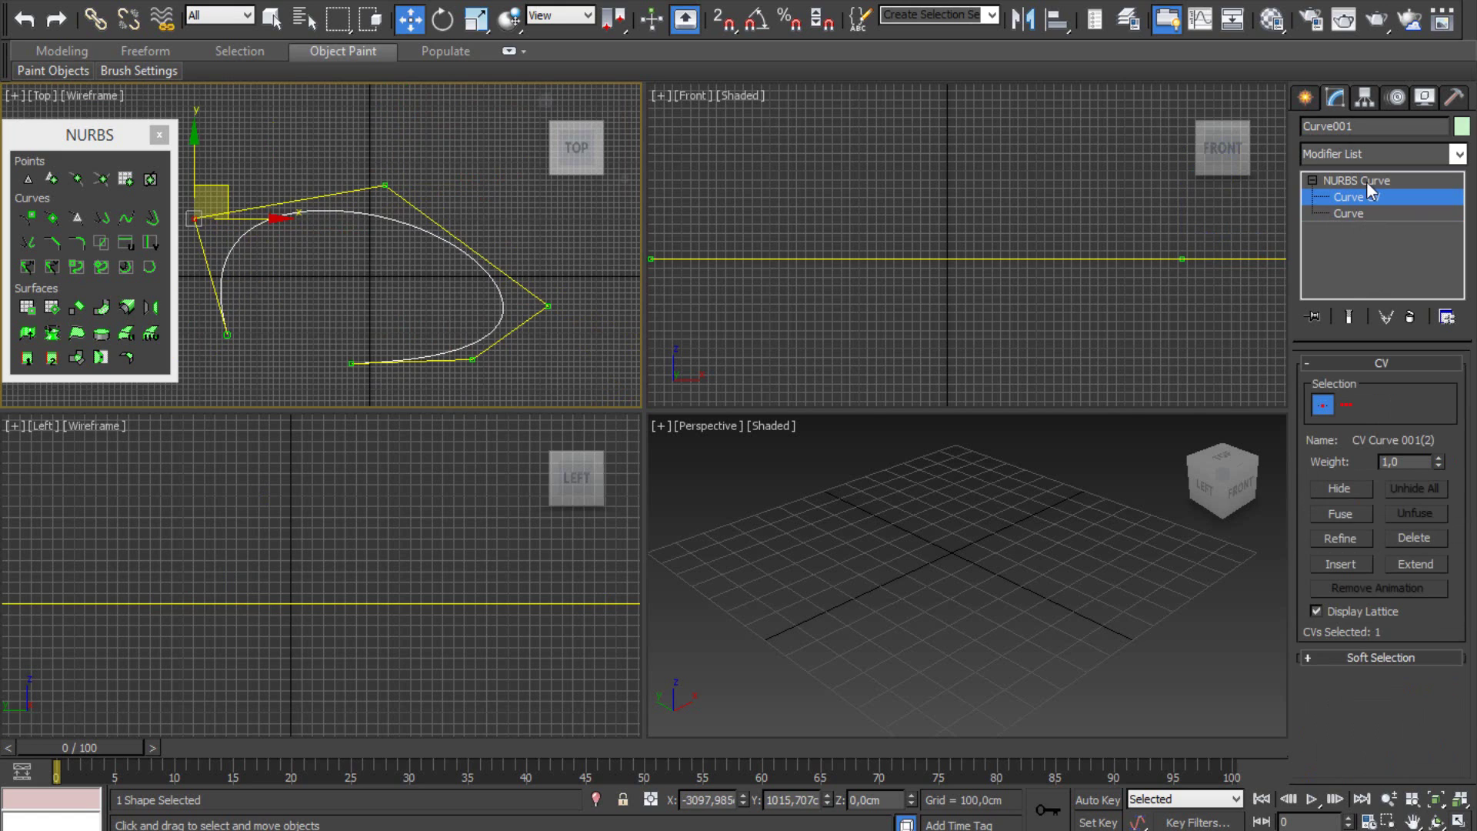
{"action": "left_click", "coordinate": [1371, 197]}
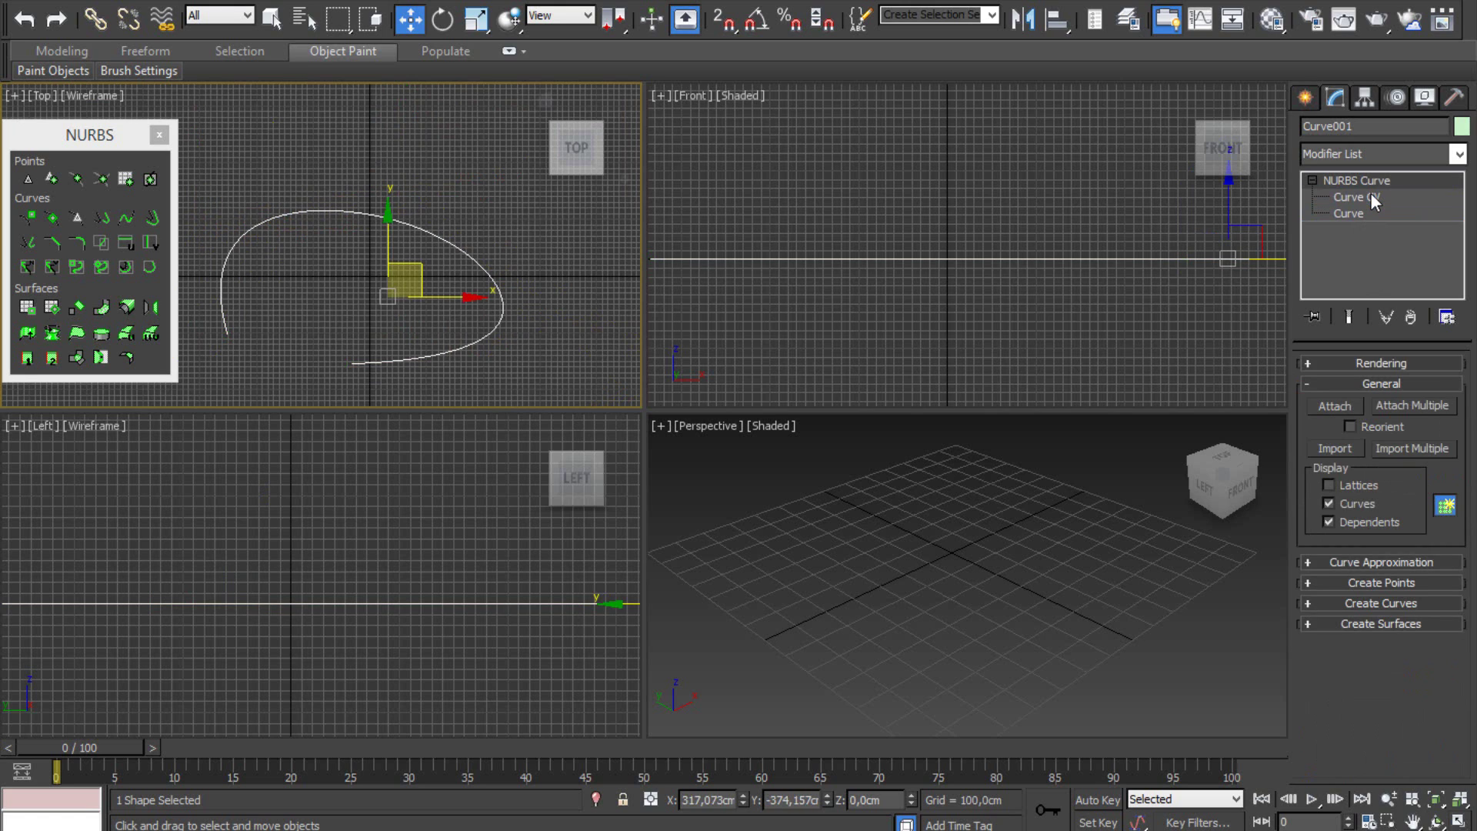
Step: Draw a five-point curve, Curve002, arching above the first curve in the Top view
{"action": "left_click", "coordinate": [1305, 98]}
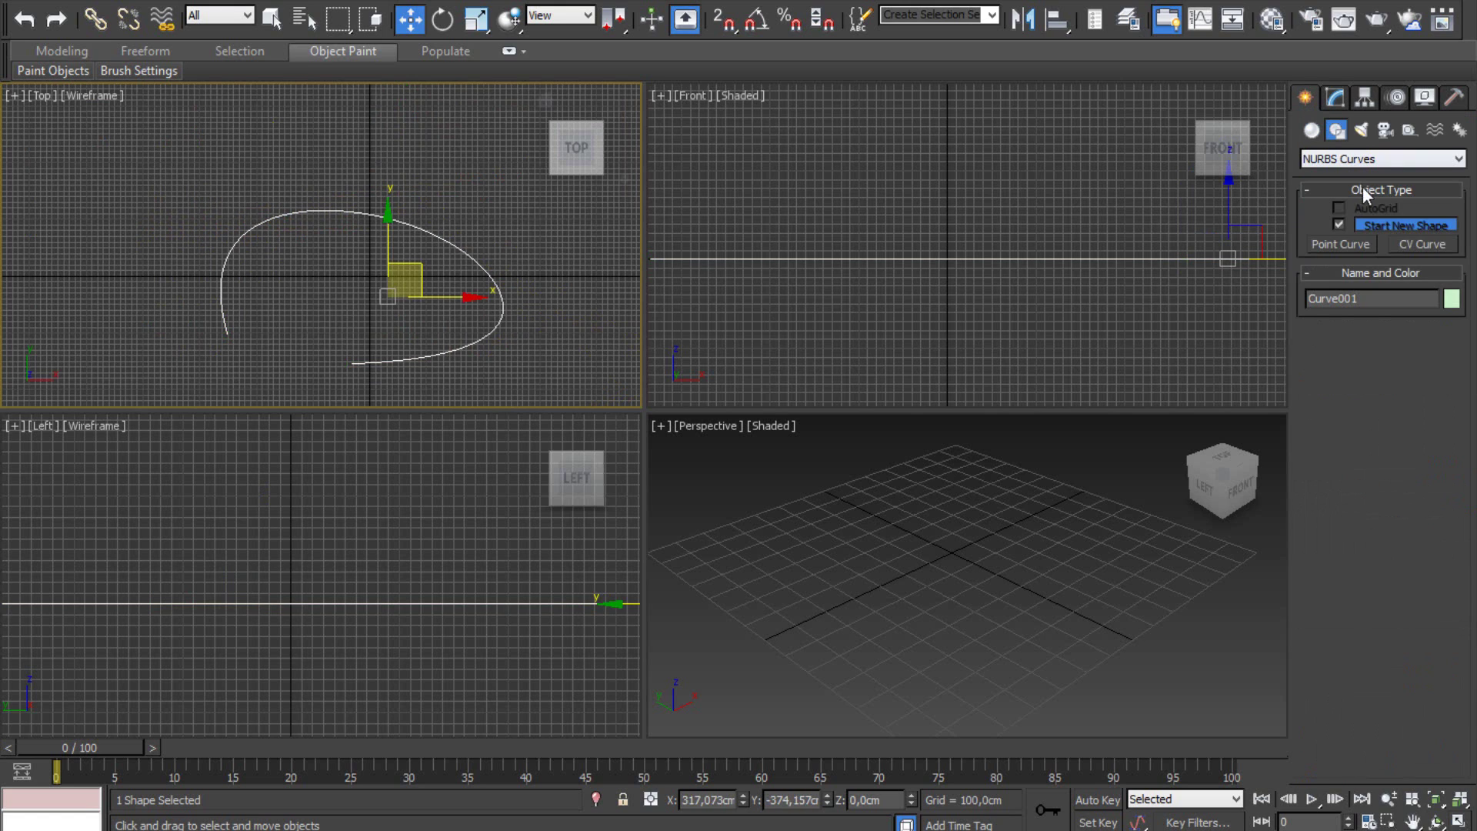
{"action": "left_click", "coordinate": [1349, 247]}
{"action": "middle_click_drag", "start_coordinate": [143, 161], "coordinate": [188, 261]}
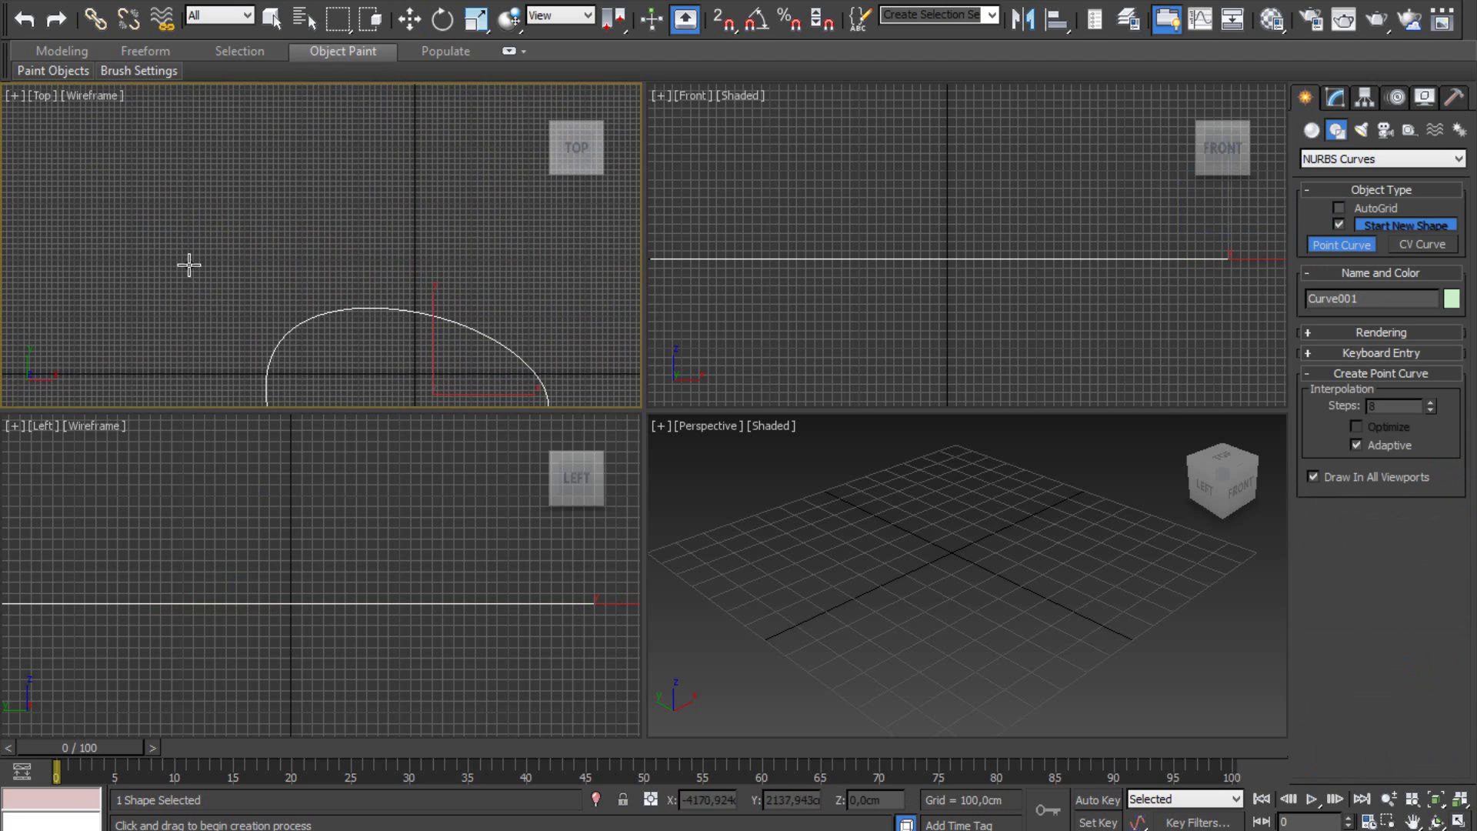
{"action": "left_click", "coordinate": [151, 248]}
{"action": "left_click", "coordinate": [207, 156]}
{"action": "left_click", "coordinate": [342, 143]}
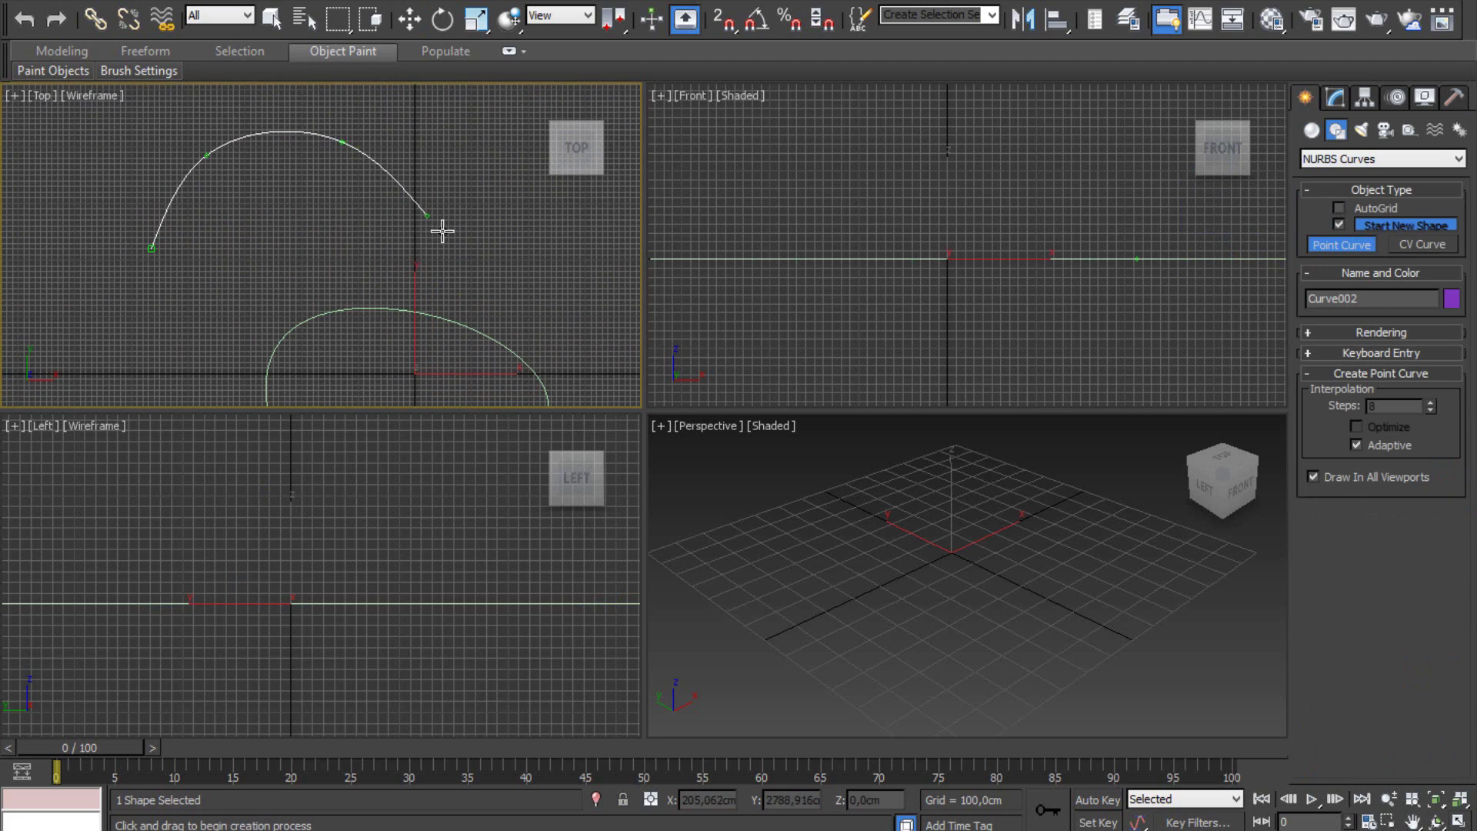
{"action": "left_click", "coordinate": [427, 216]}
{"action": "left_click", "coordinate": [520, 227]}
{"action": "right_click", "coordinate": [531, 236]}
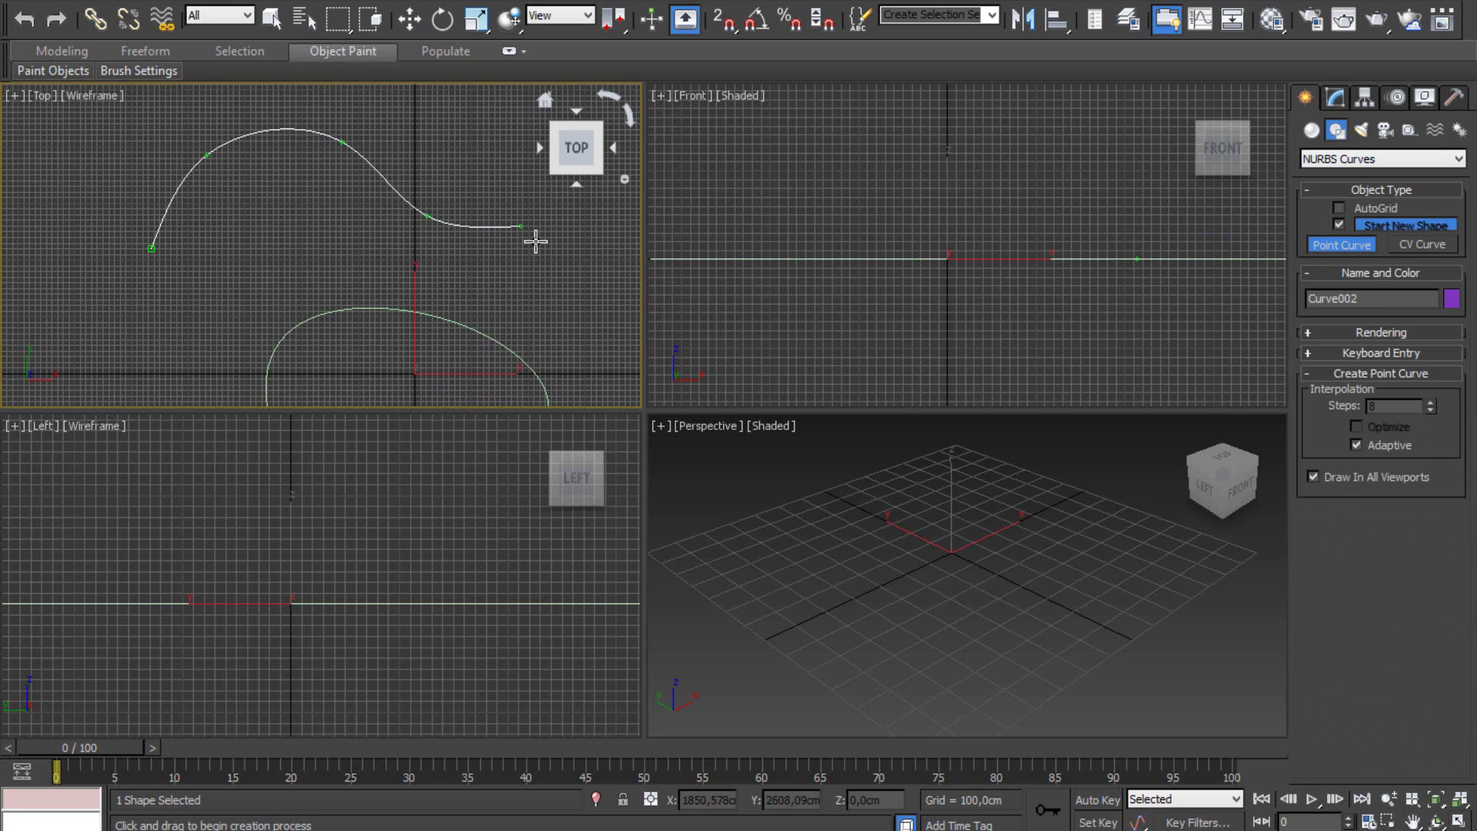
Step: At Point level, move Point 002 and Point 003 to bend Curve002's hump into an S-shape
{"action": "left_click", "coordinate": [1335, 98]}
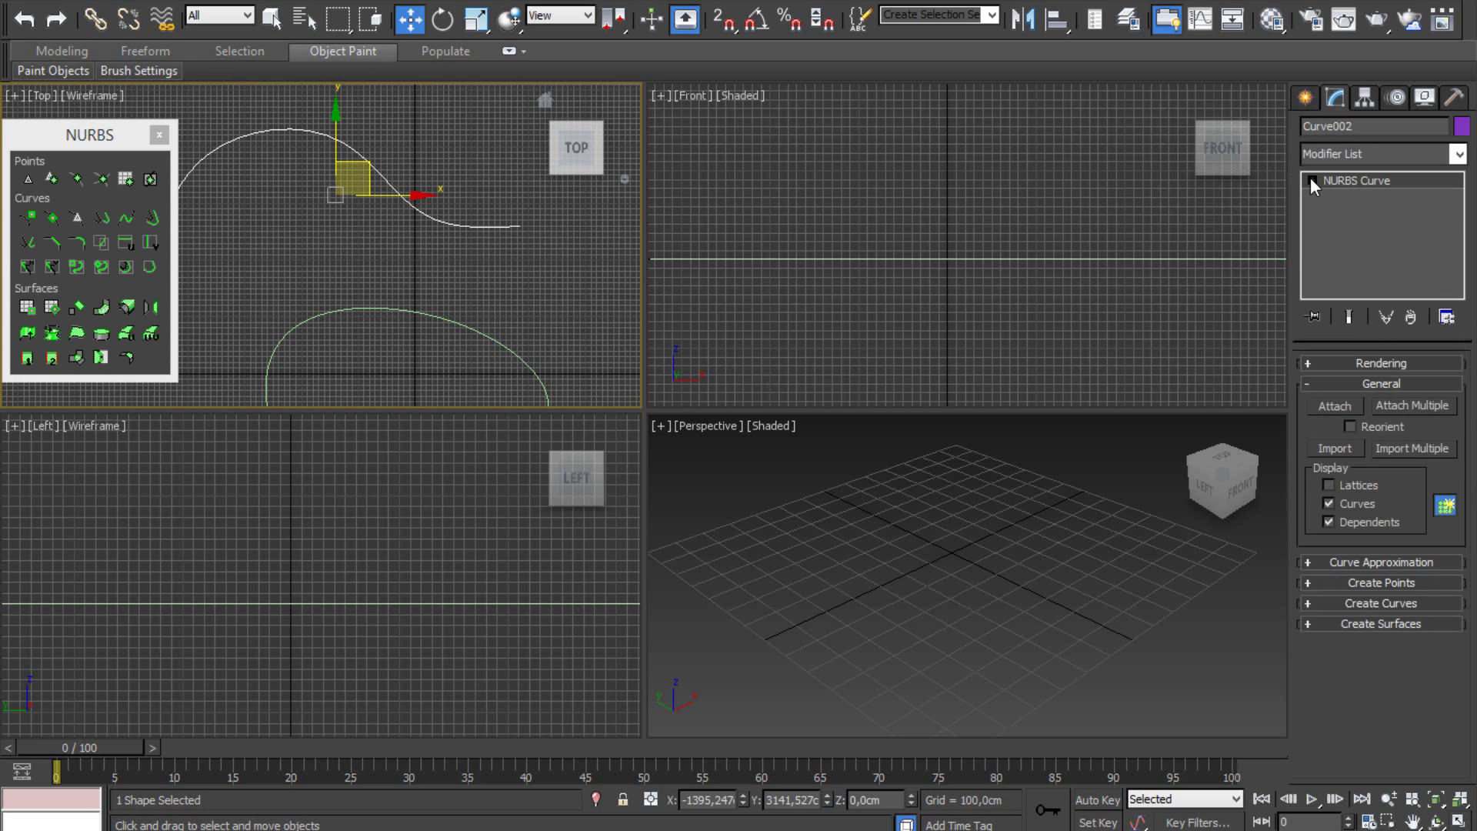
{"action": "left_click", "coordinate": [1311, 180]}
{"action": "left_click", "coordinate": [1351, 197]}
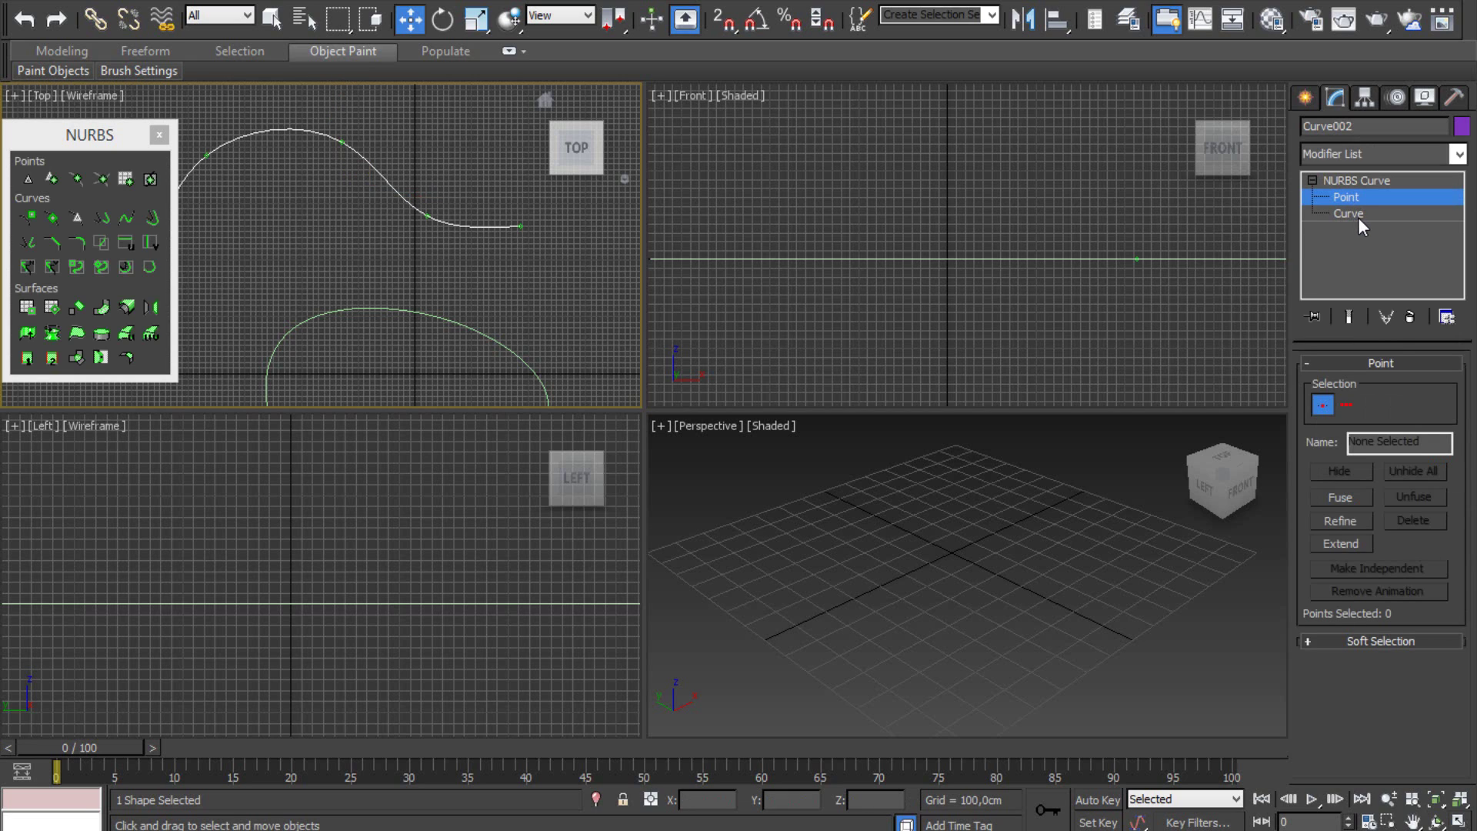
{"action": "middle_click_drag", "start_coordinate": [335, 216], "coordinate": [504, 215]}
{"action": "left_click", "coordinate": [385, 152]}
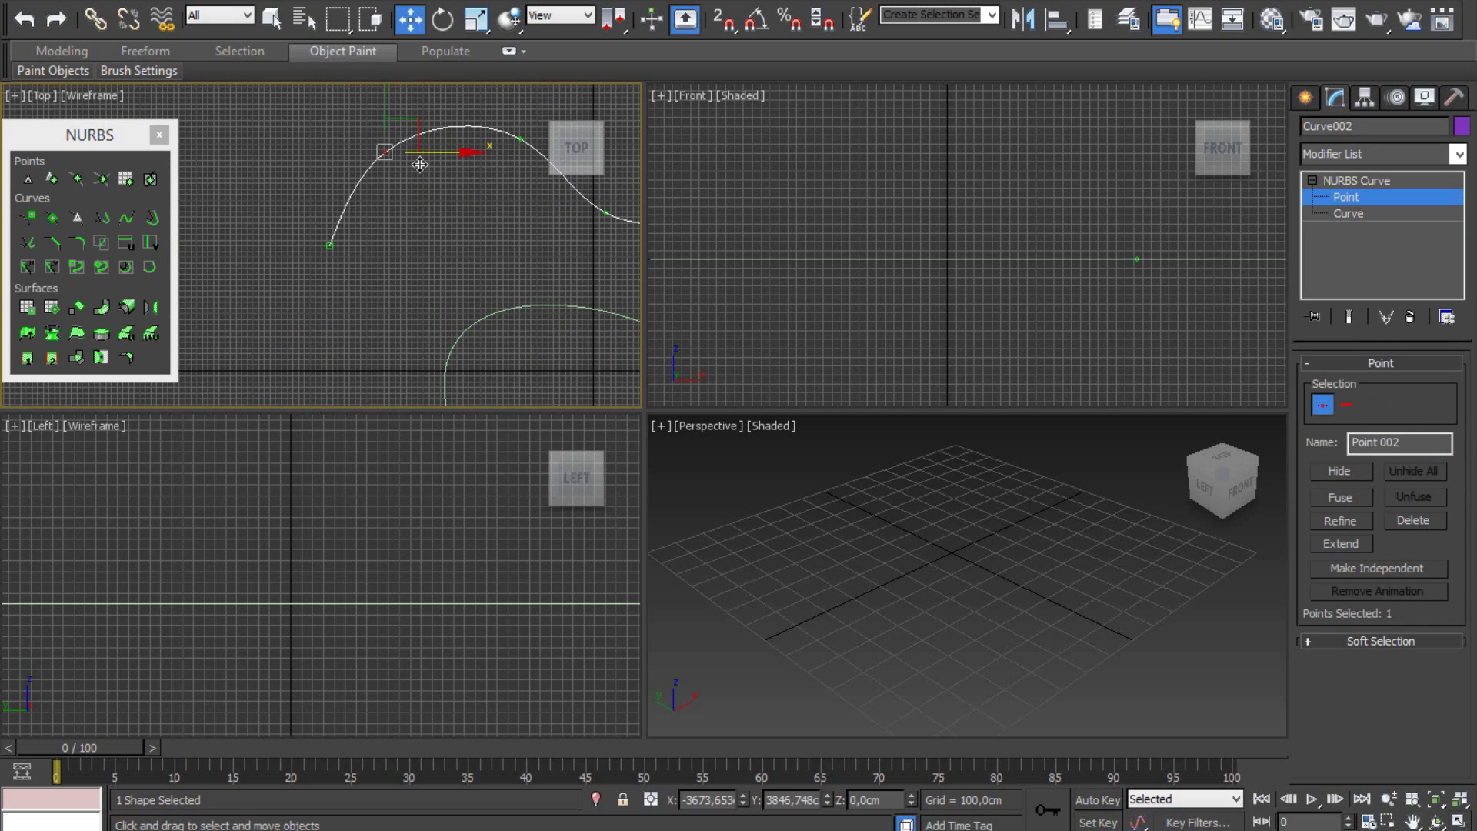
{"action": "left_click_drag", "start_coordinate": [420, 164], "coordinate": [401, 155]}
{"action": "middle_click_drag", "start_coordinate": [488, 154], "coordinate": [298, 223]}
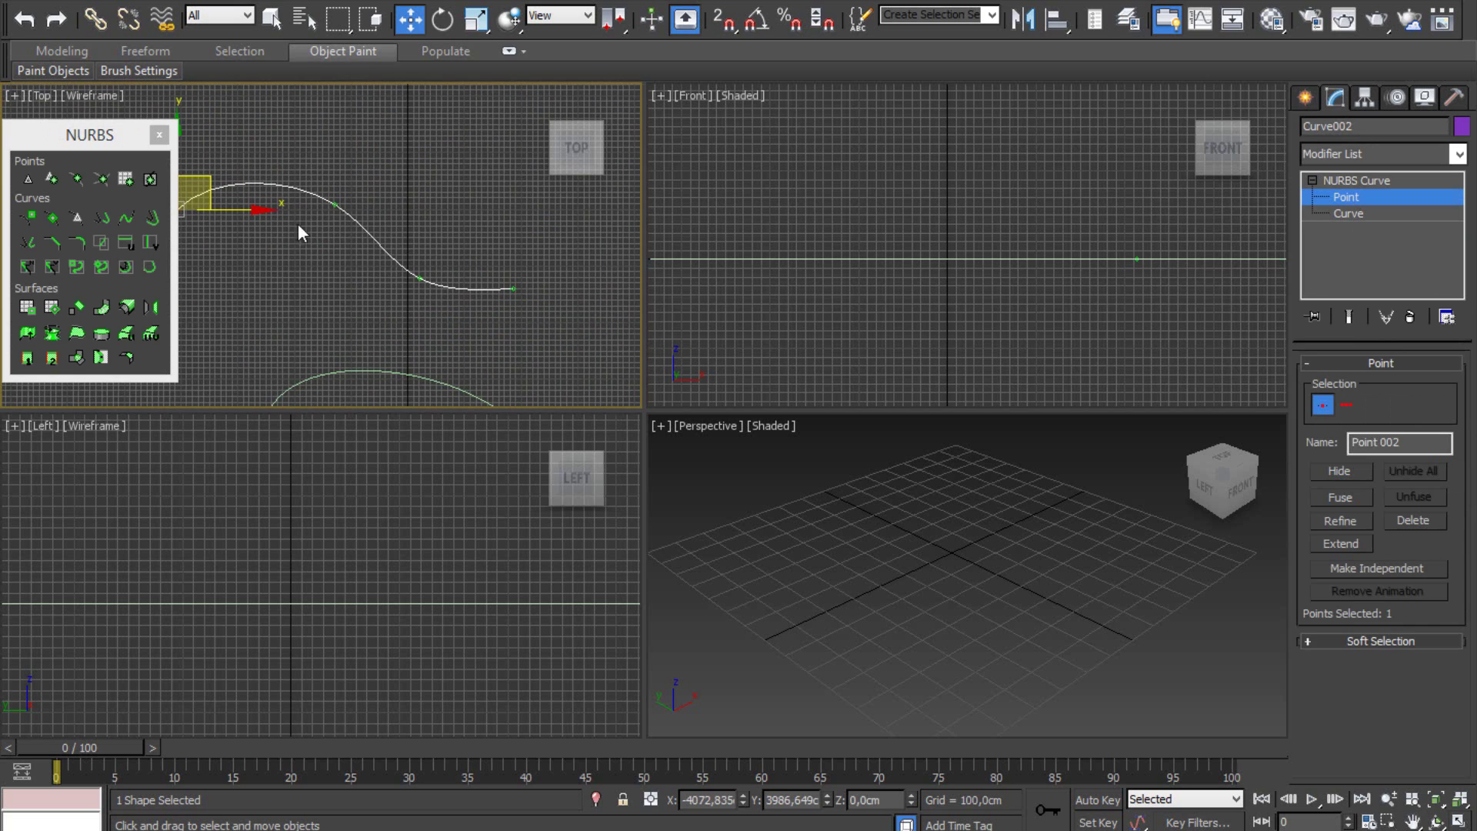
{"action": "left_click_drag", "start_coordinate": [335, 204], "coordinate": [347, 182]}
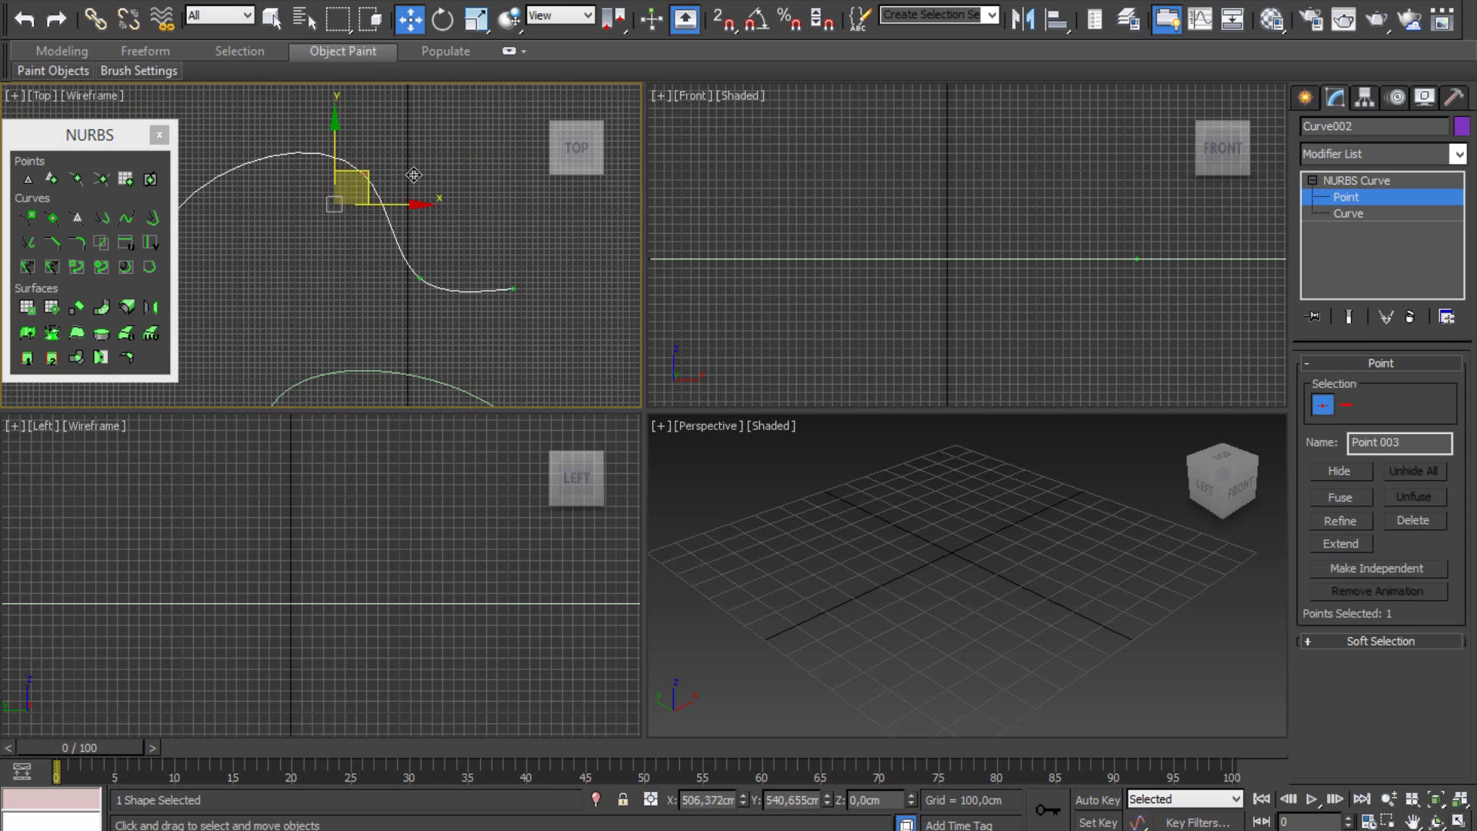
{"action": "scroll", "coordinate": [929, 542], "scroll_direction": "down", "scroll_amount": 2}
{"action": "scroll", "coordinate": [935, 546], "scroll_direction": "down", "scroll_amount": 2}
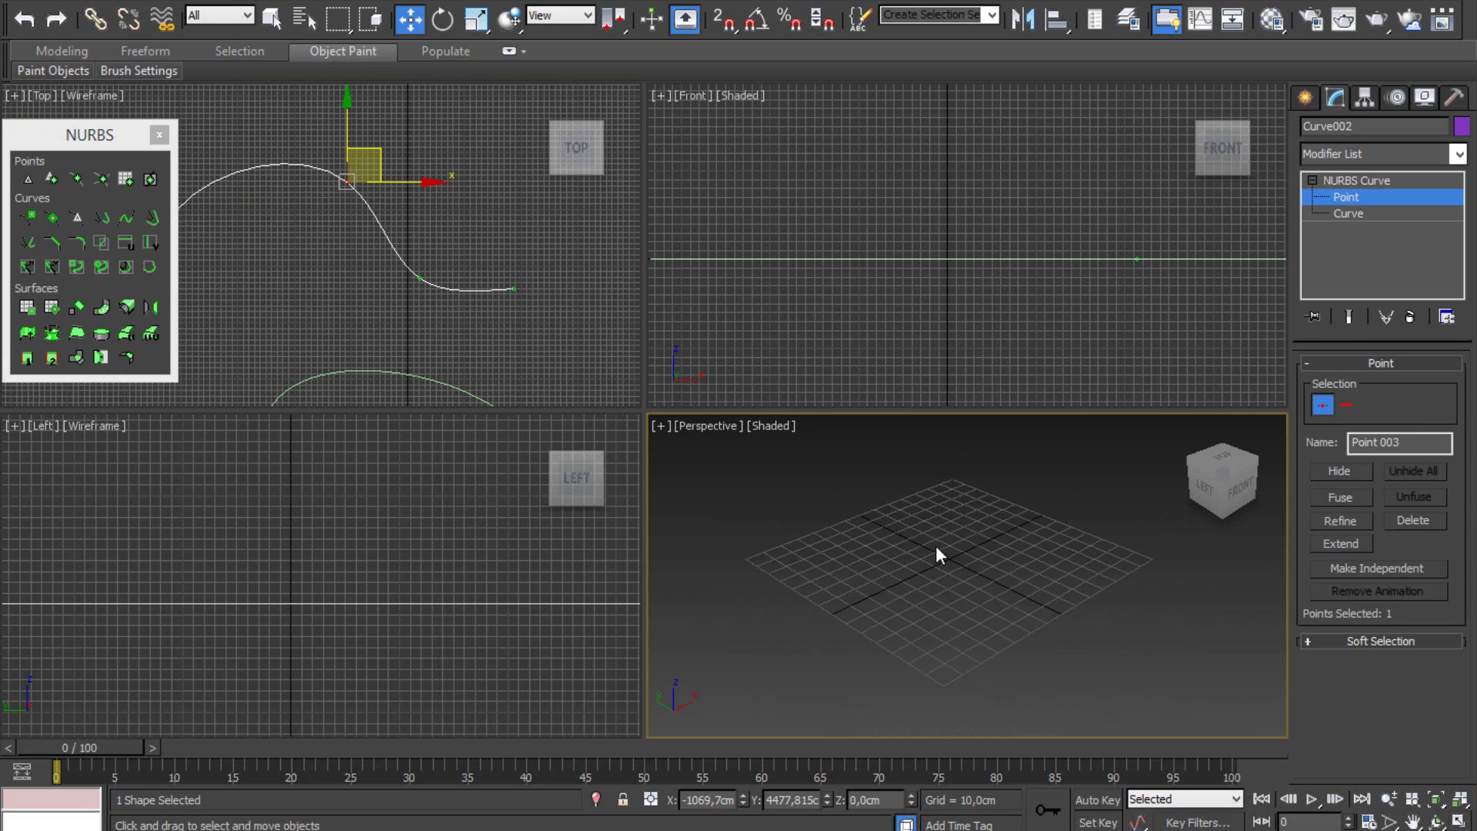
{"action": "scroll", "coordinate": [376, 285], "scroll_direction": "down", "scroll_amount": 3}
{"action": "scroll", "coordinate": [363, 191], "scroll_direction": "down", "scroll_amount": 2}
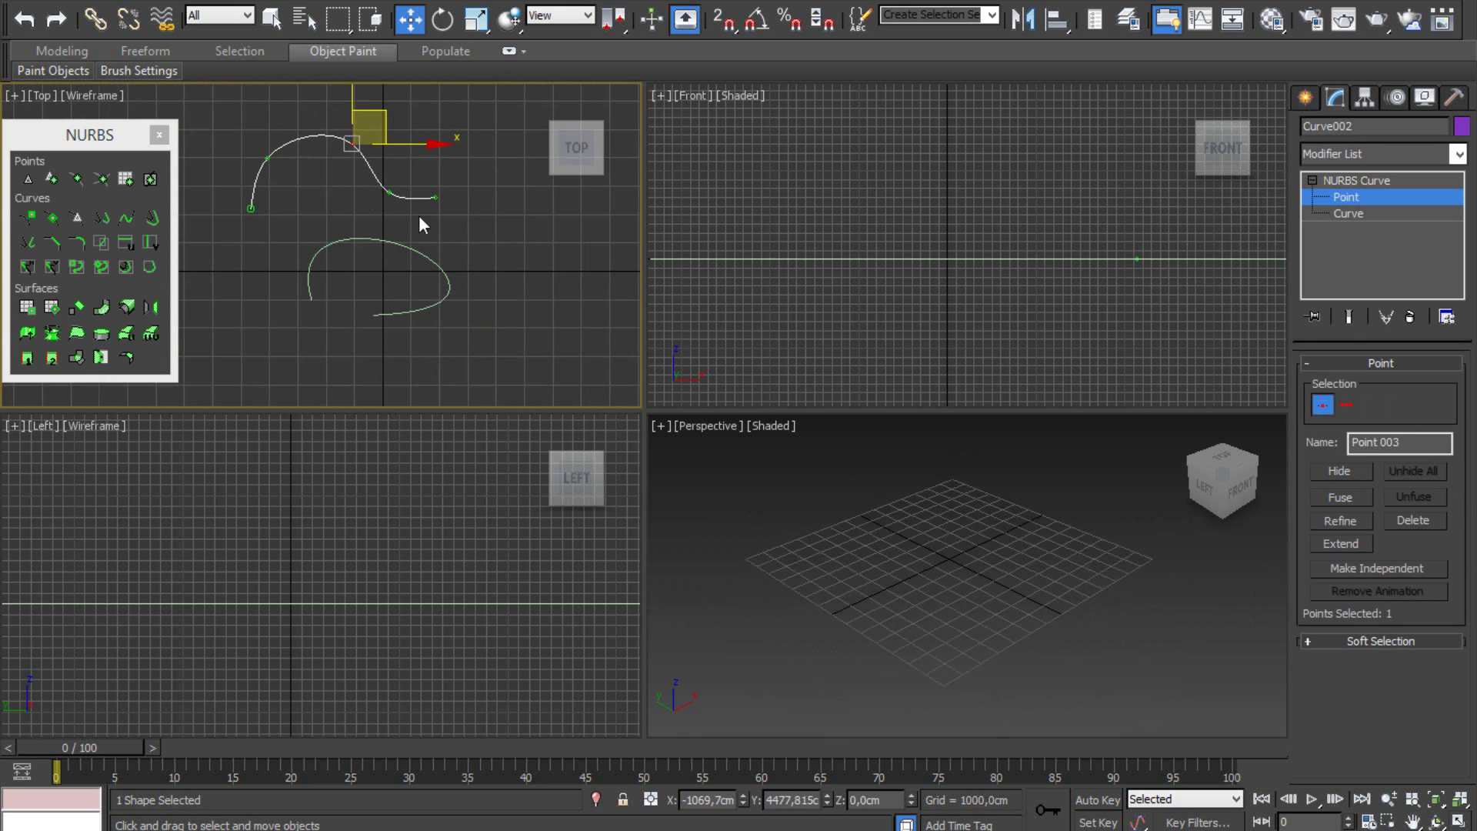
{"action": "middle_click_drag", "start_coordinate": [418, 214], "coordinate": [453, 273]}
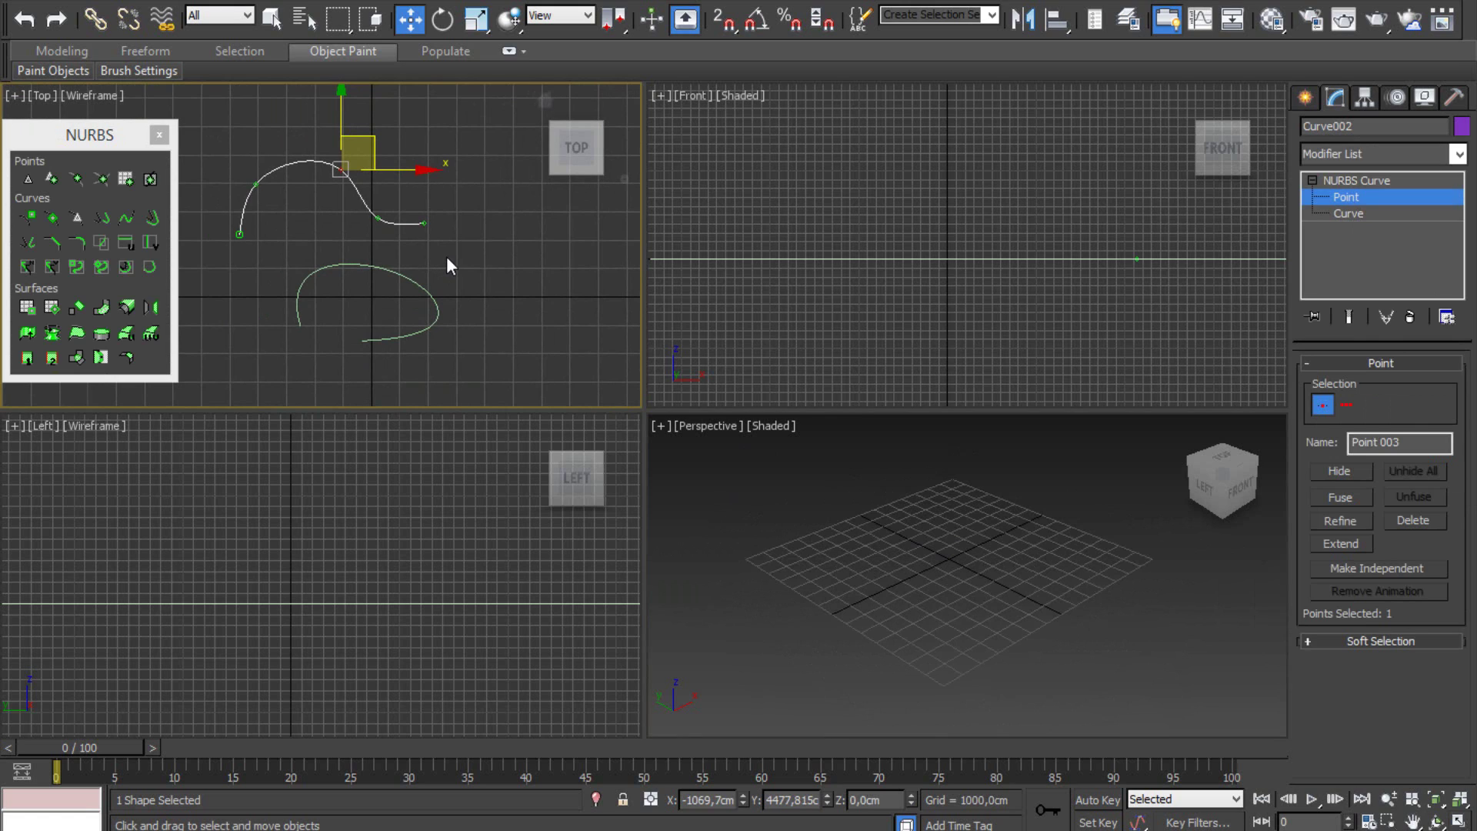